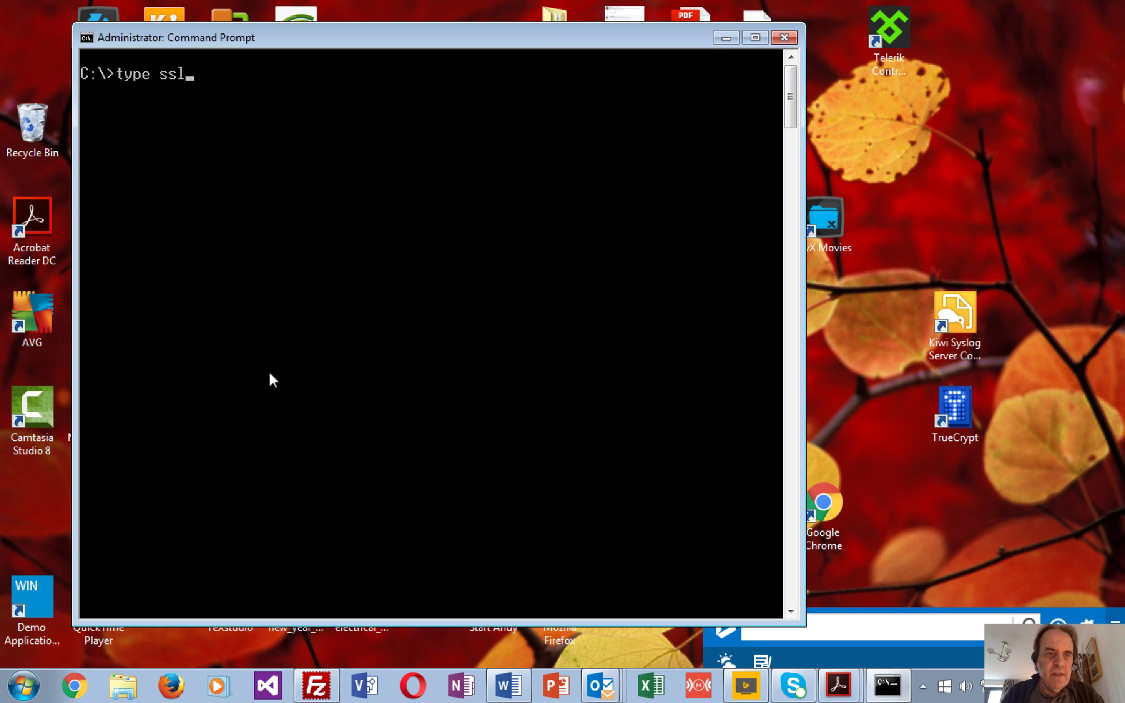
Print the contents of the files matching ssl* at the command prompt
key(Return)
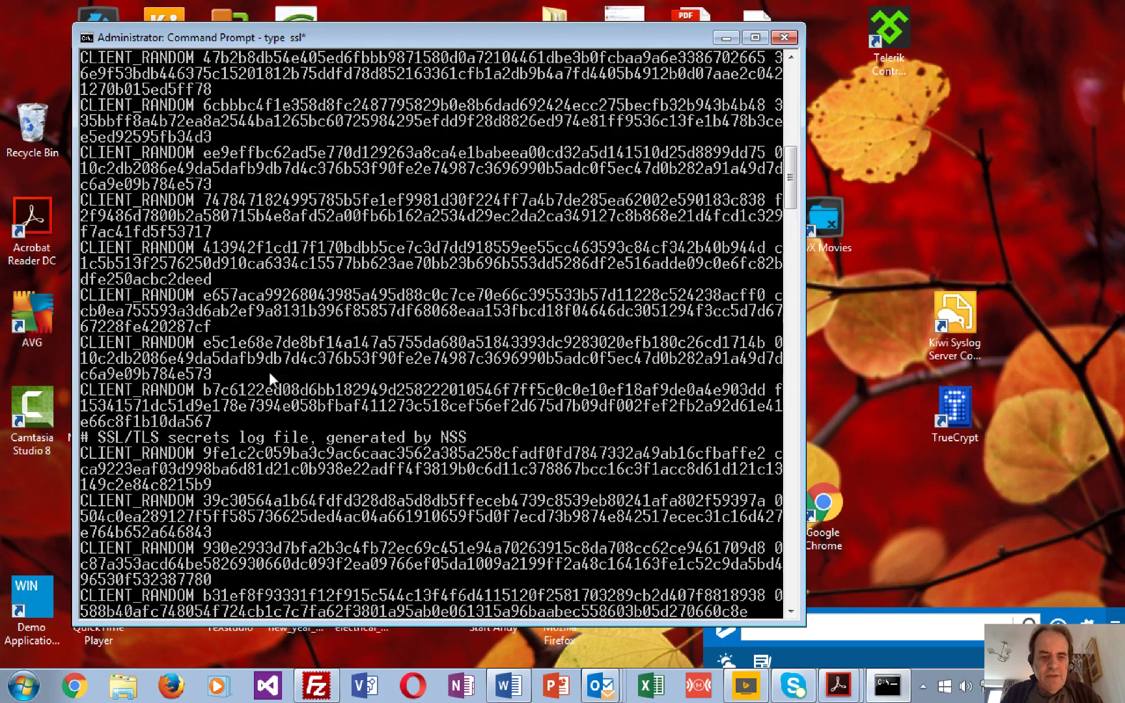
key(Return)
key(Return)
List the files matching ssl* in C:\ and erase ssl1.txt
text(d)
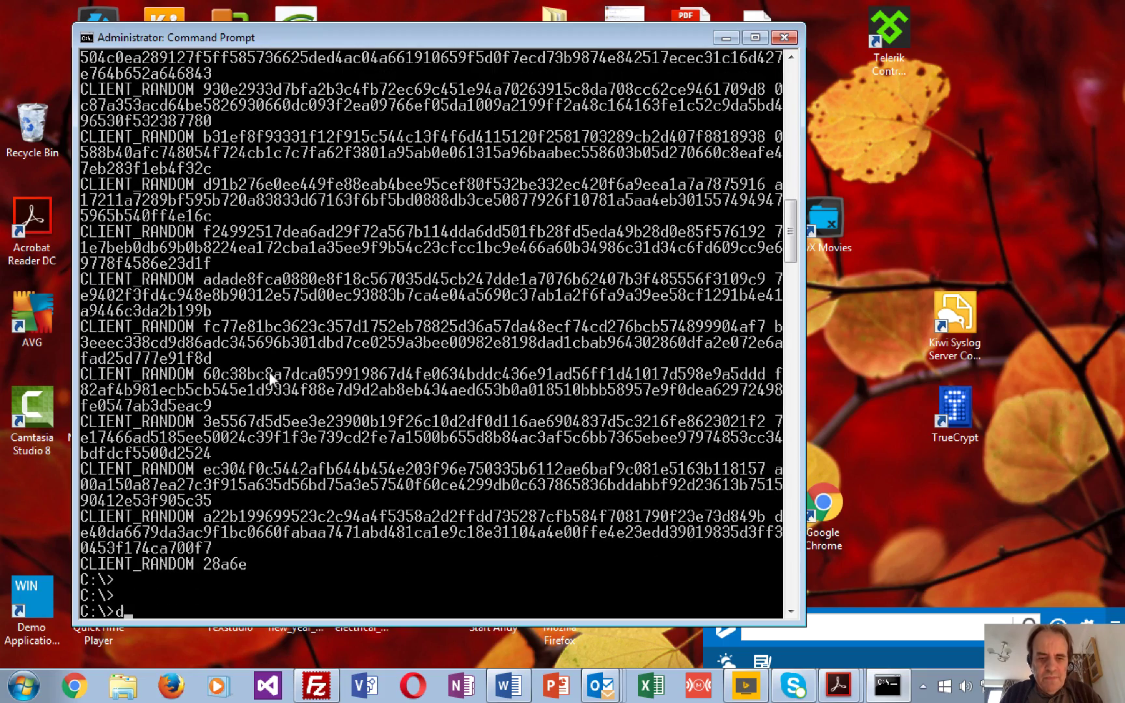
text(ir ssl*)
key(Return)
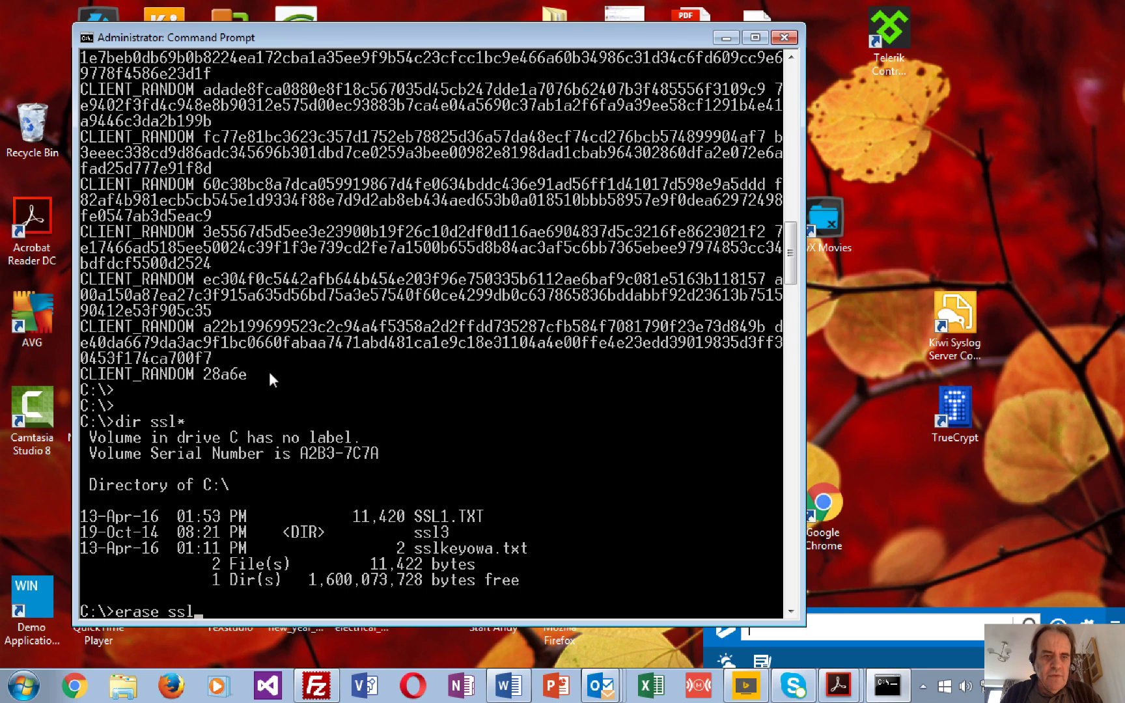
text(erase ssl1.txt)
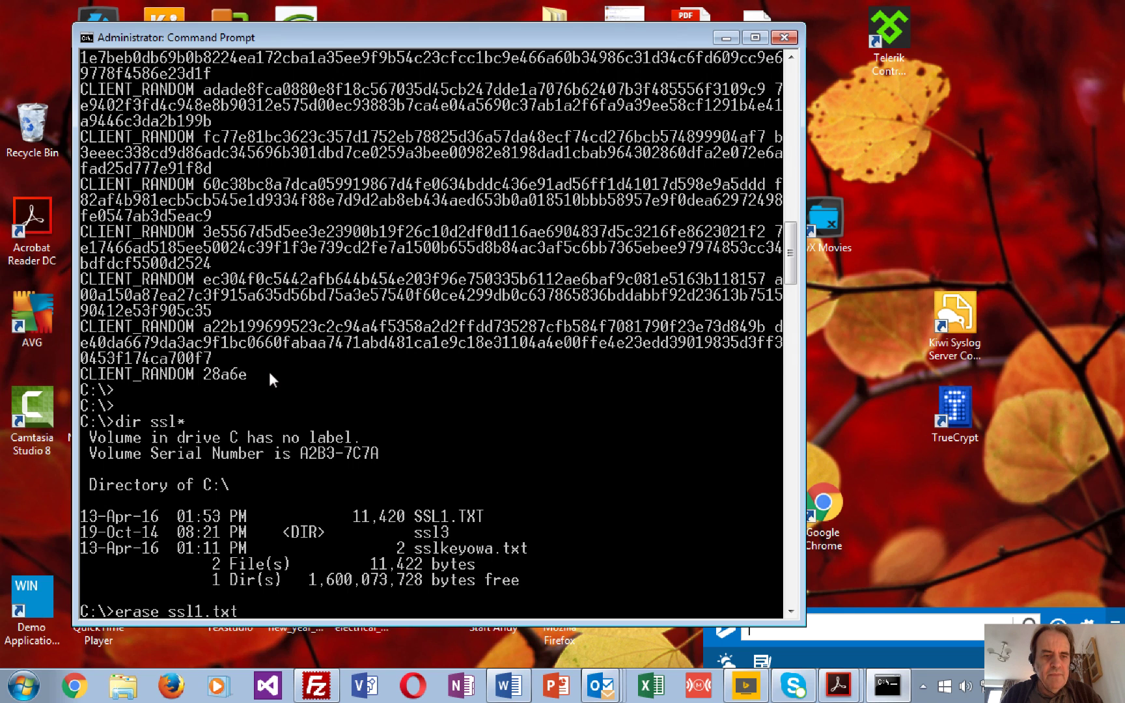
key(Return)
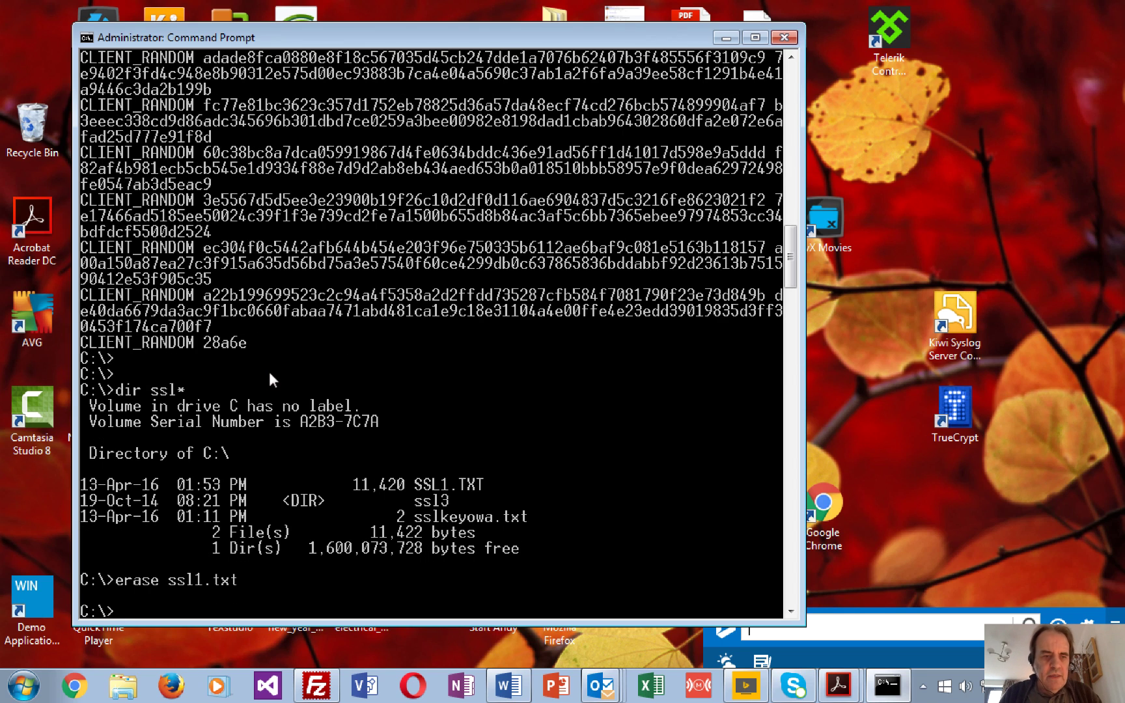
Open the environment variables from the computer's advanced system settings
click(23, 685)
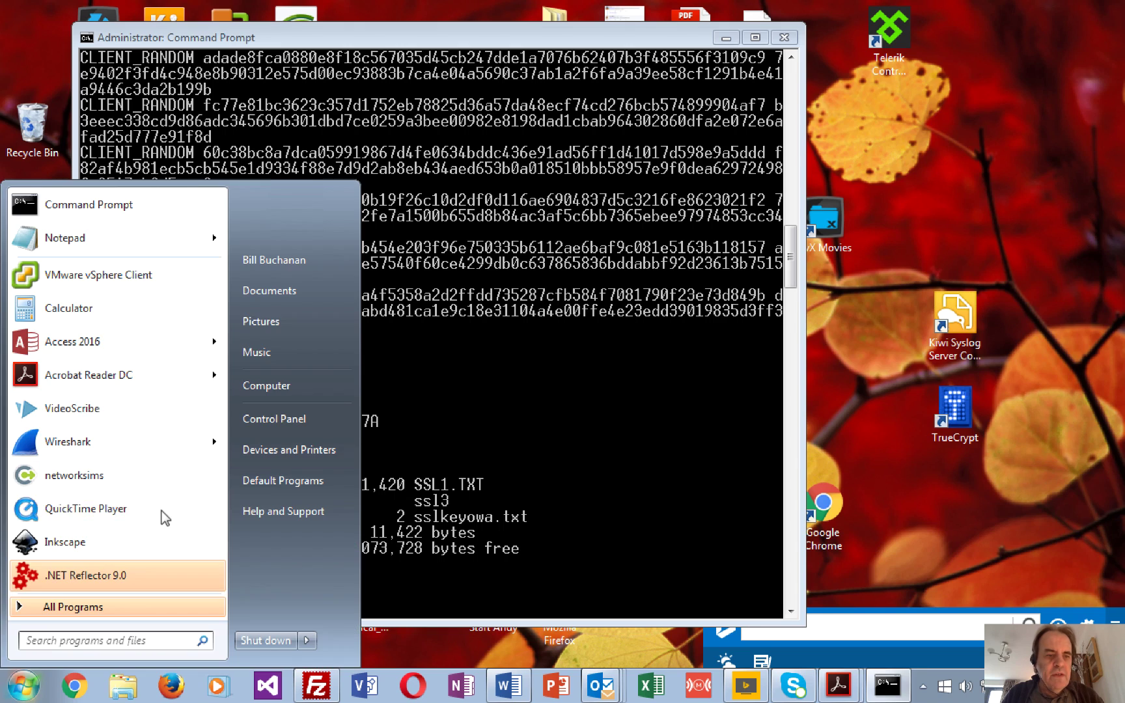
right_click(286, 387)
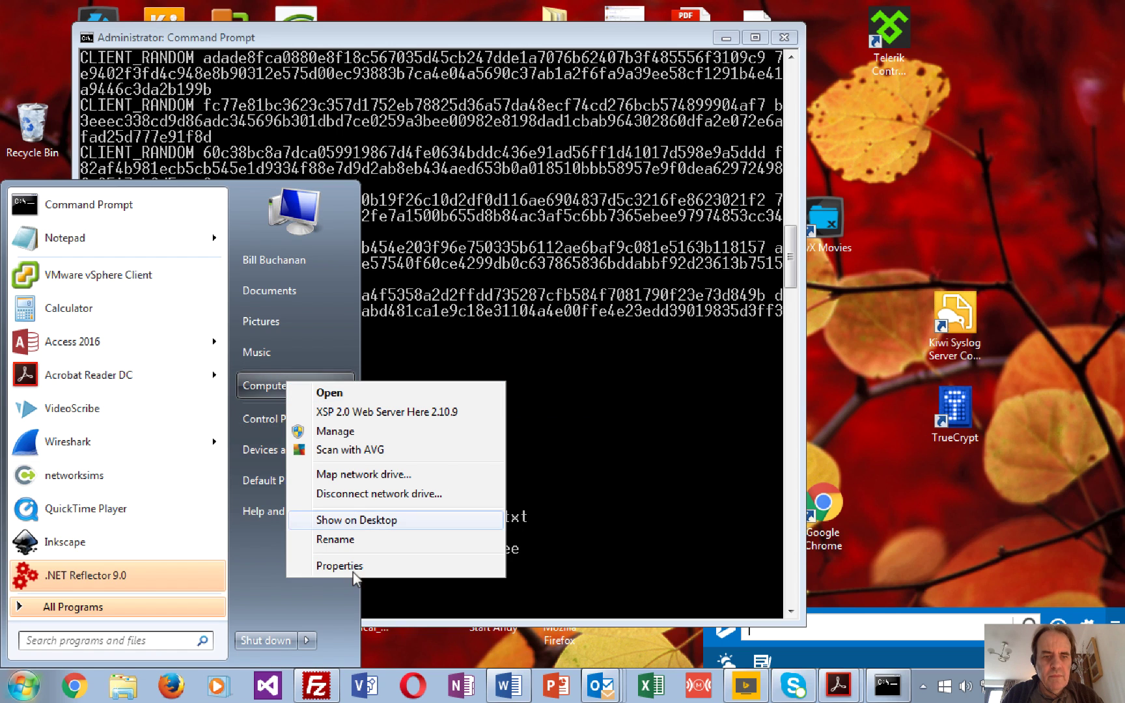
click(493, 431)
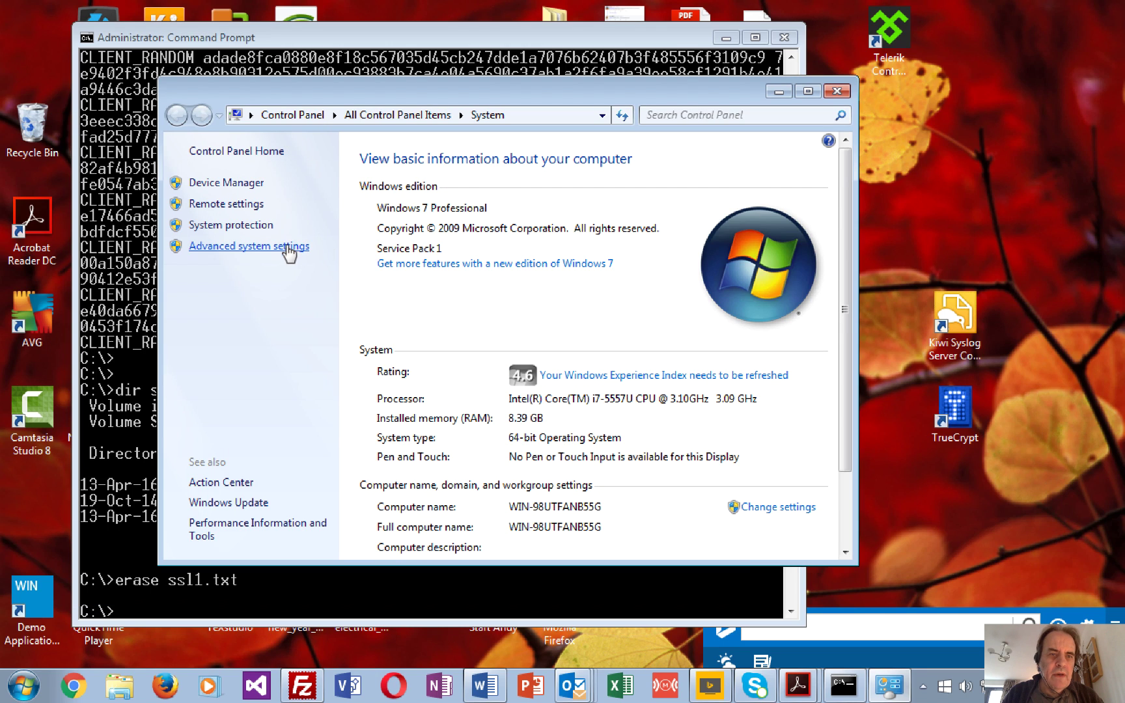
click(289, 254)
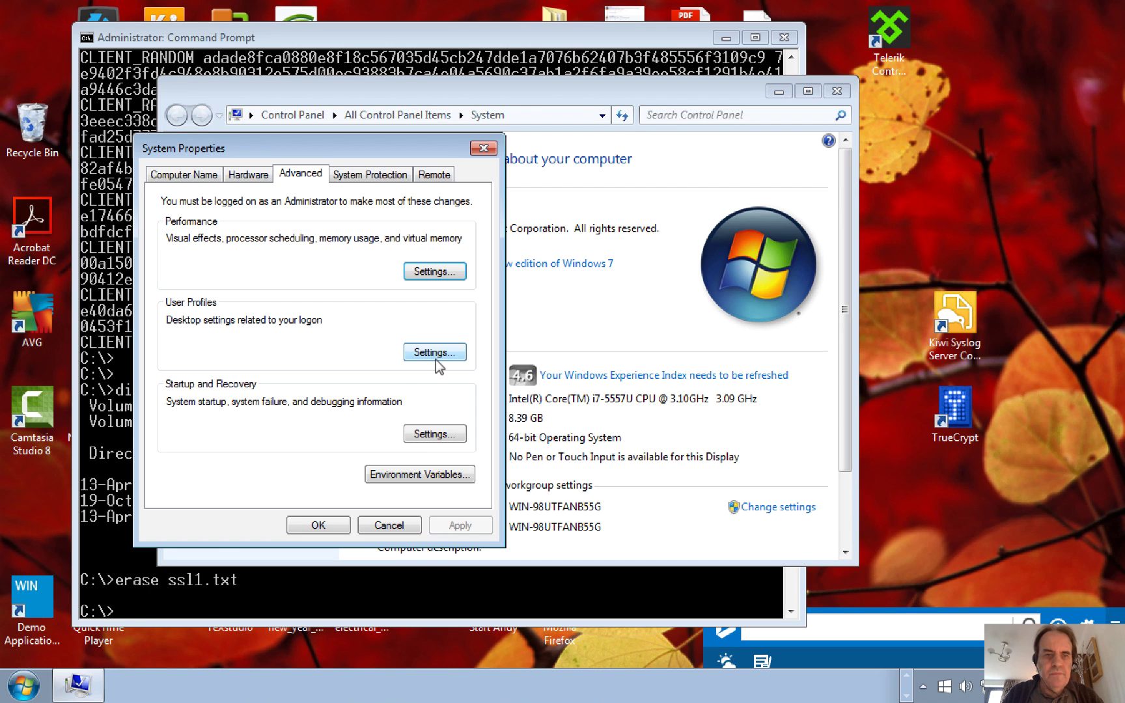
click(420, 474)
Change the SSLKEYLOGFILE user variable to C:\SSL.TXT and accept the system property changes
drag(460, 285, 460, 304)
click(337, 285)
key(Up)
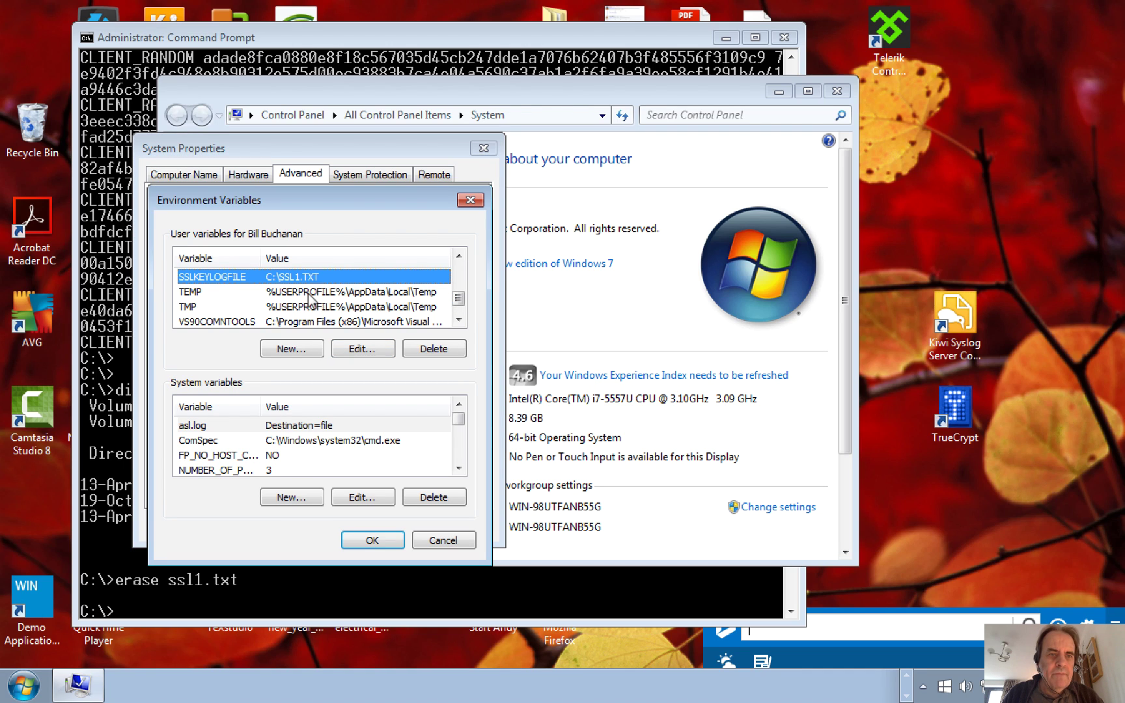
click(356, 349)
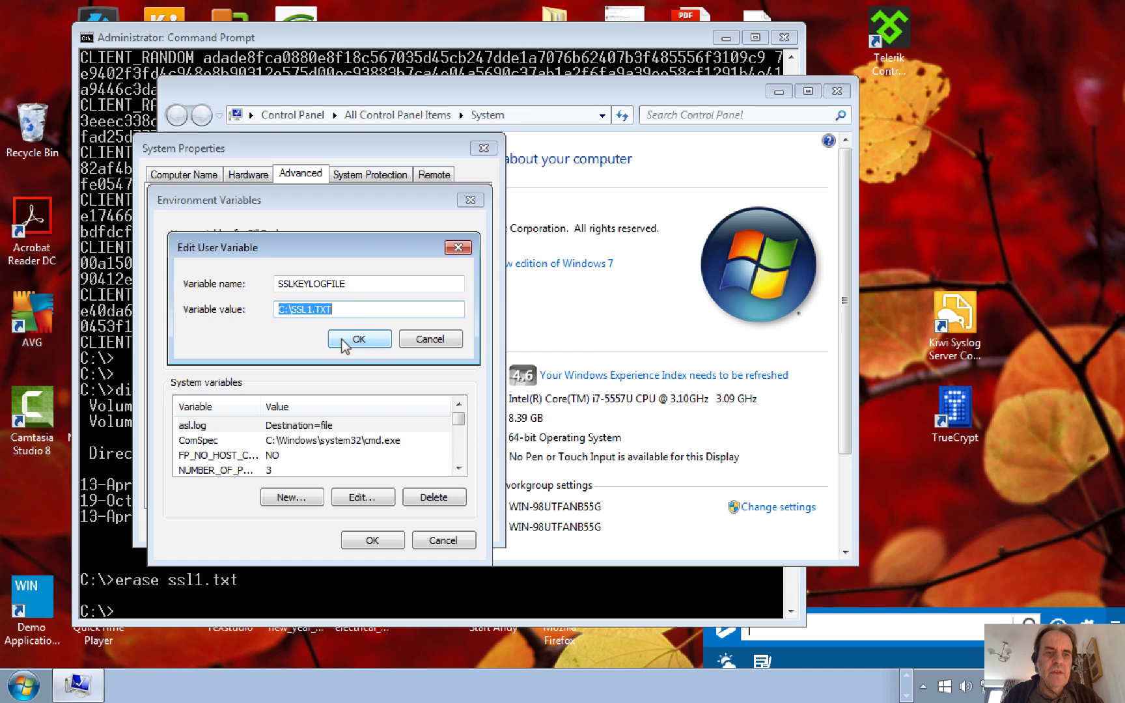
click(325, 310)
key(BackSpace)
click(364, 339)
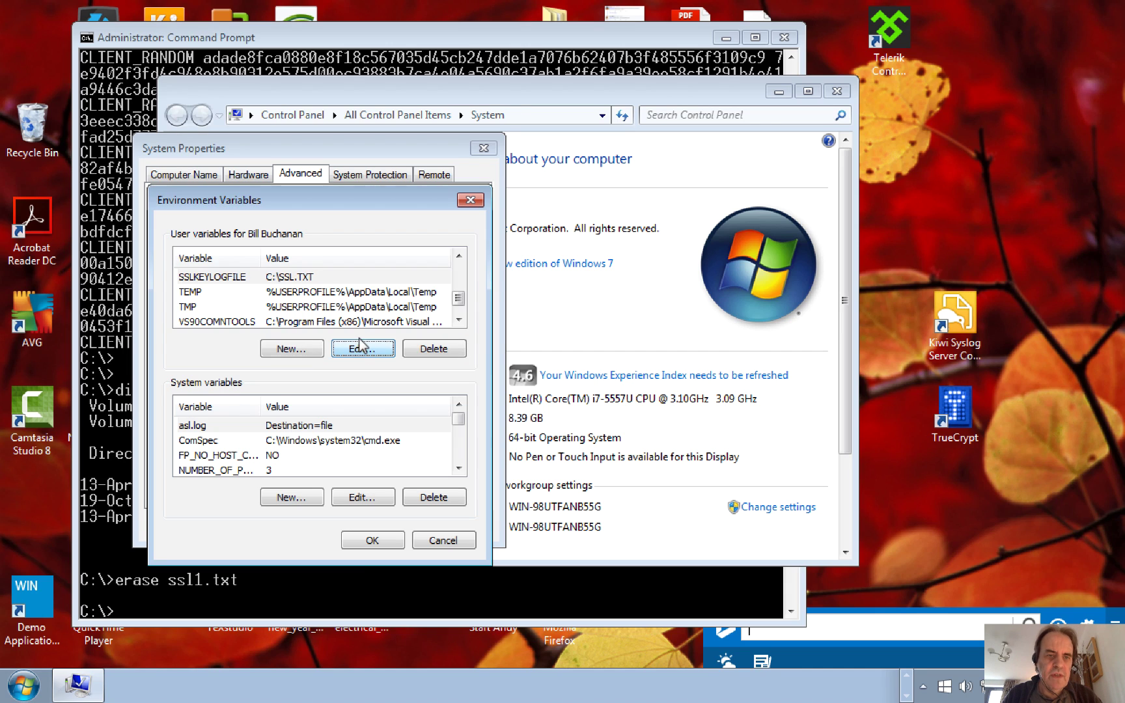
click(373, 538)
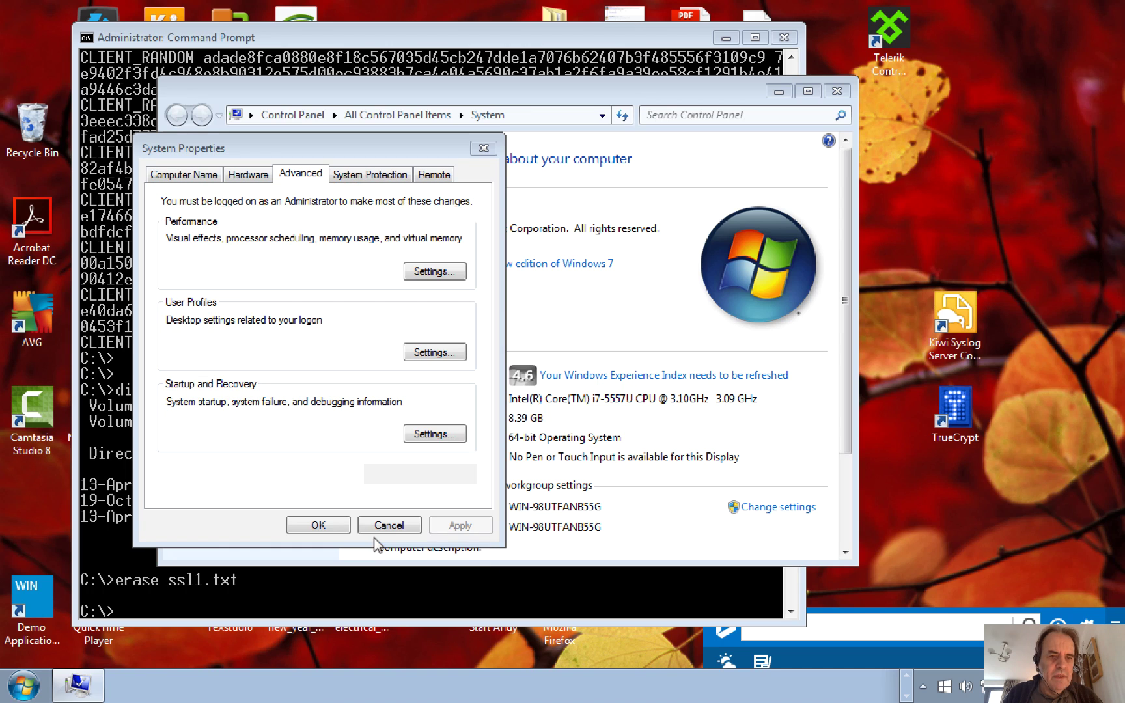
click(319, 526)
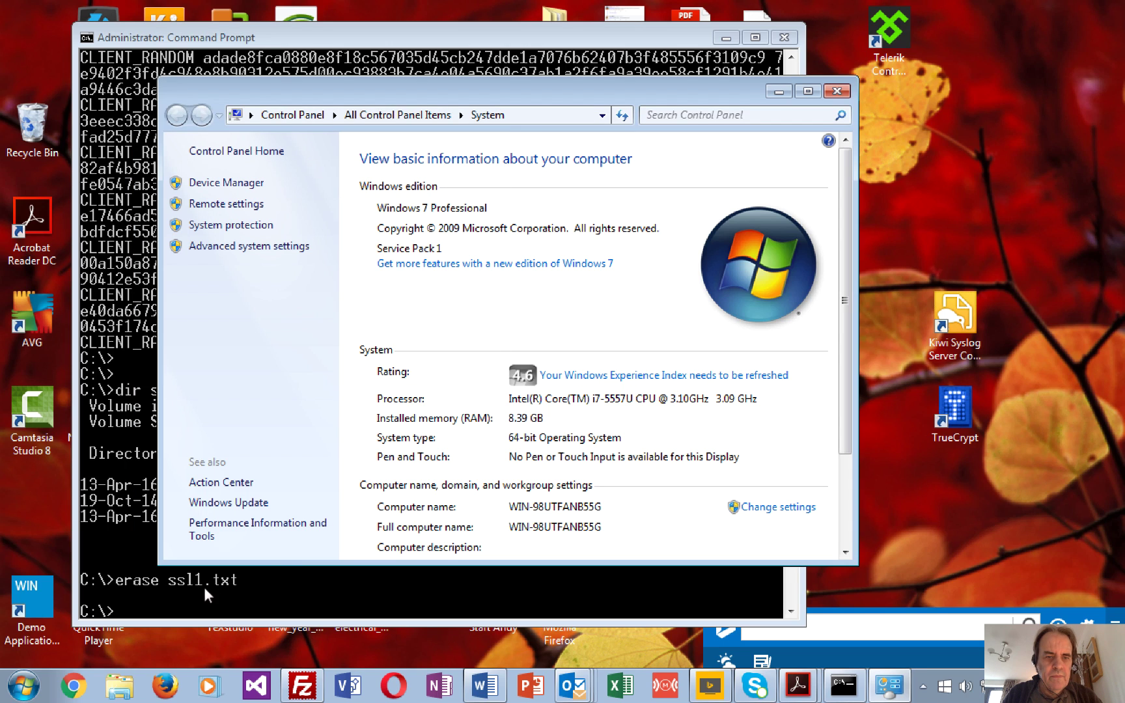
Switch to the Command Prompt and try to print the contents of ssl.txt
click(227, 611)
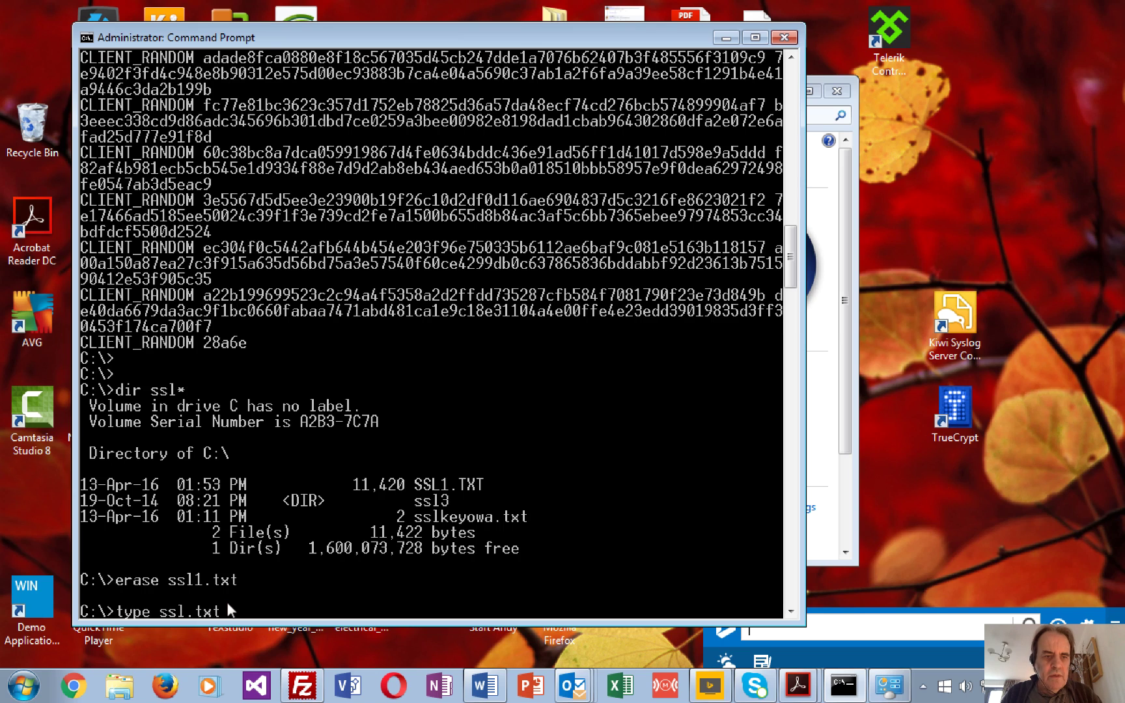
key(Return)
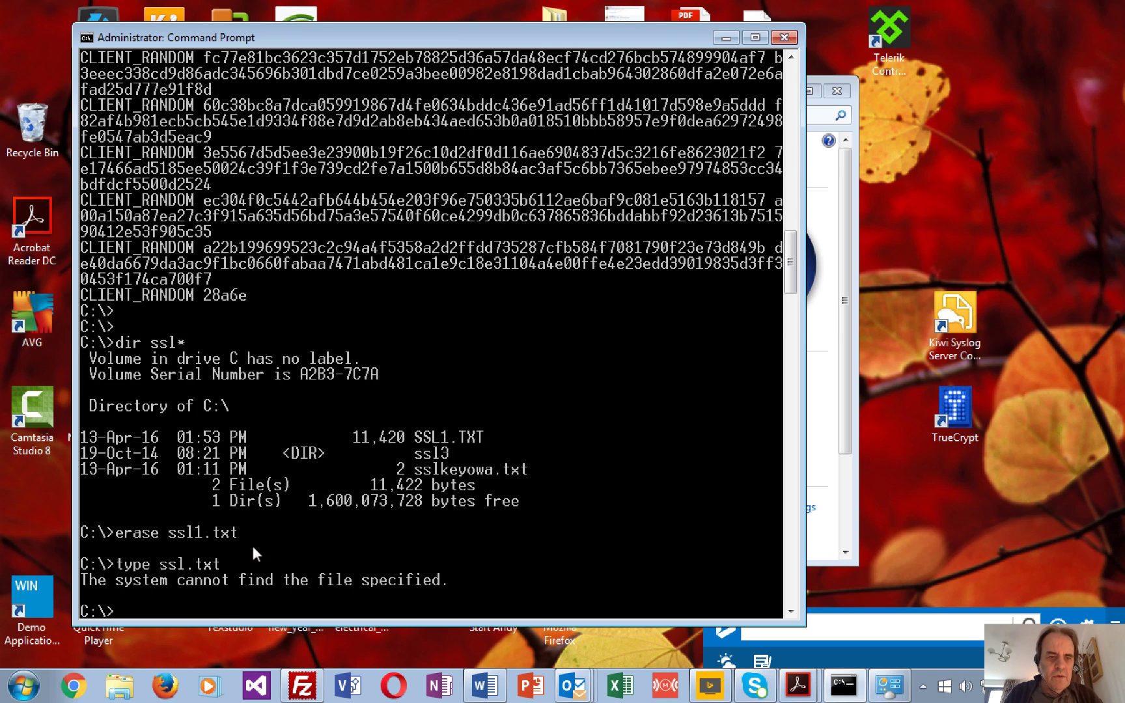
Launch Firefox, close the System window, and move the browser aside so the Command Prompt can be seen
click(165, 685)
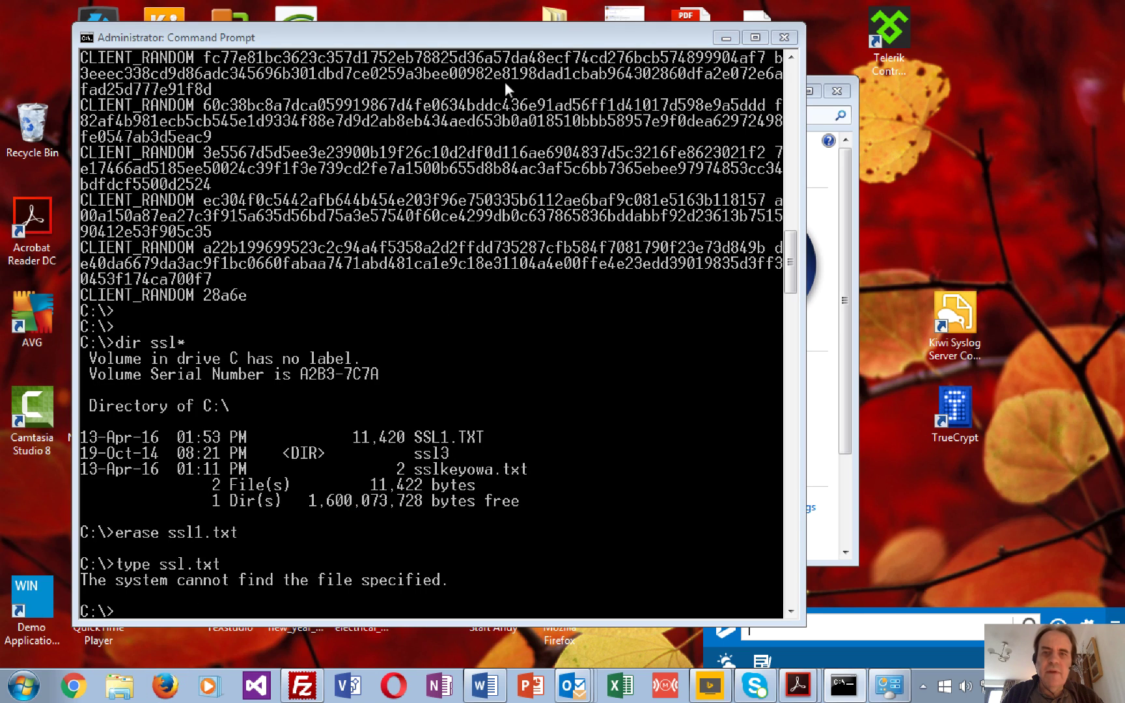
click(837, 91)
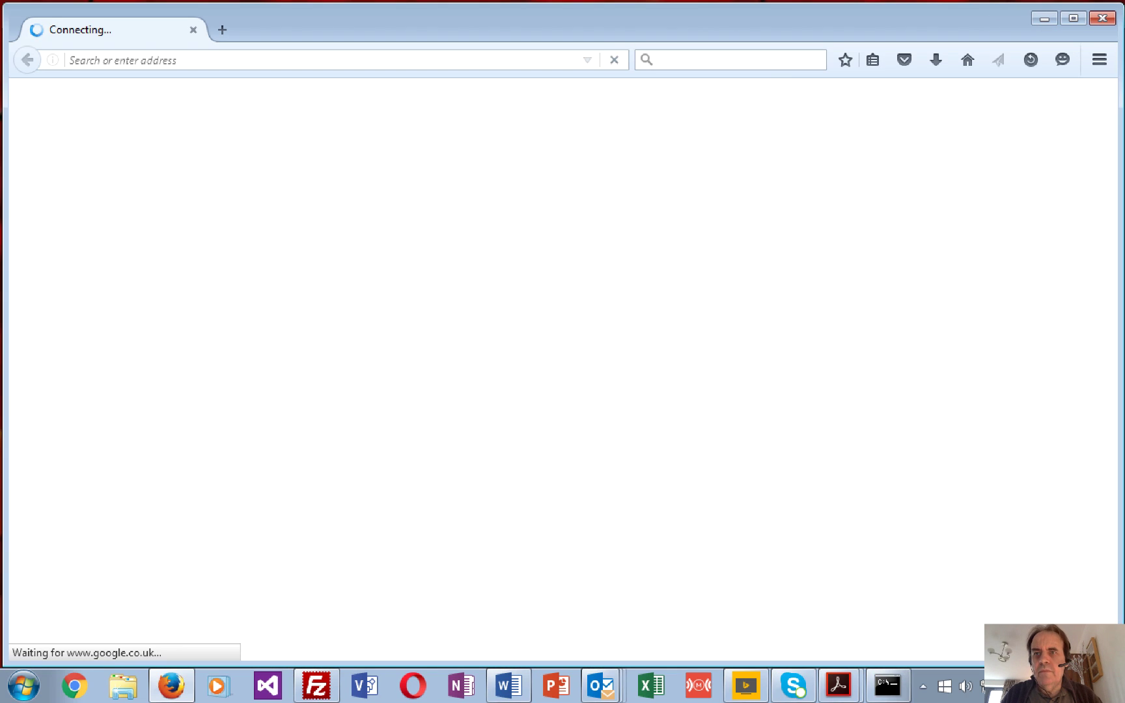
double_click(1013, 18)
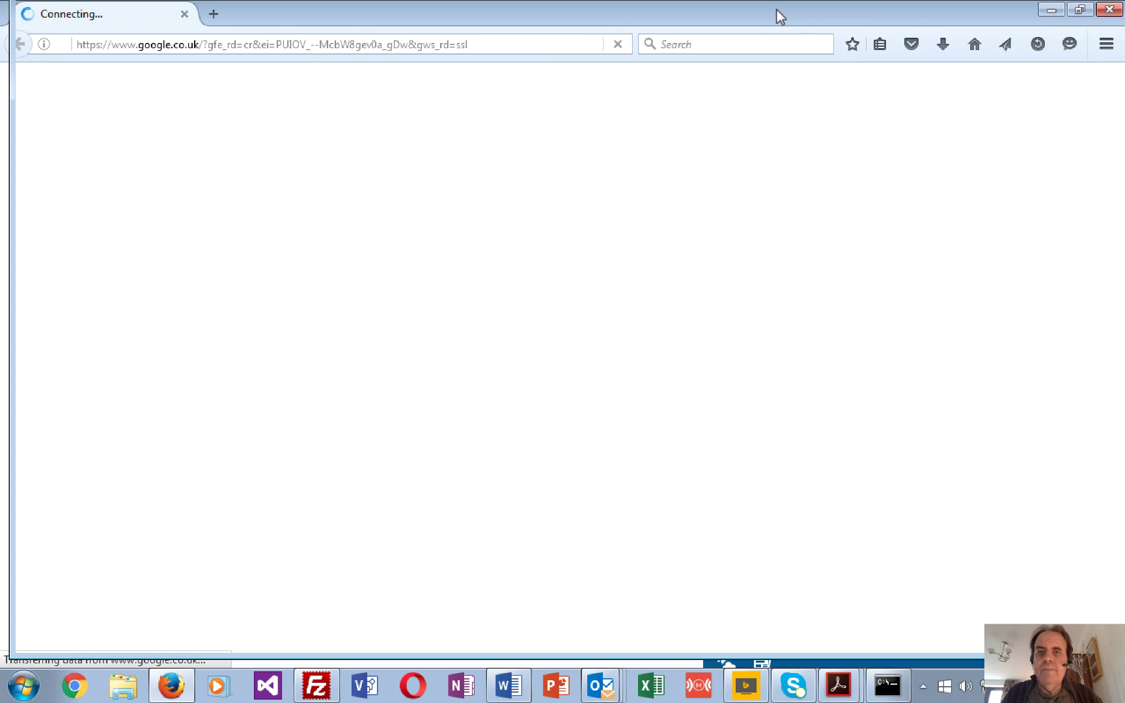
double_click(583, 17)
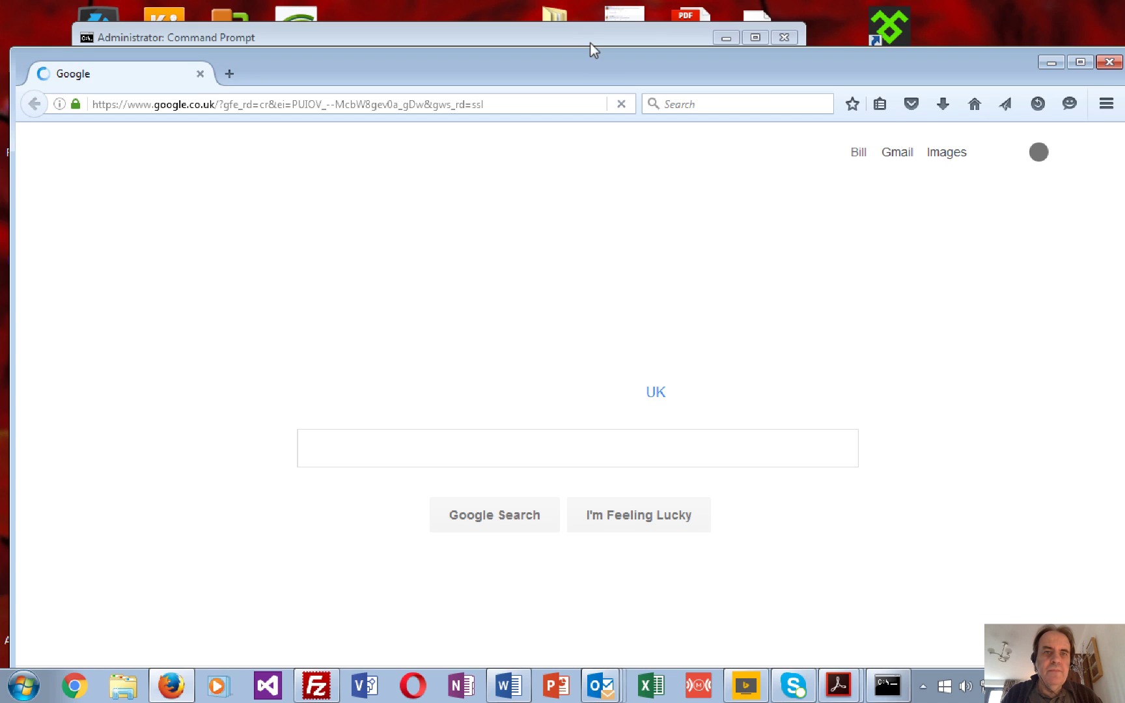
drag(583, 67, 884, 66)
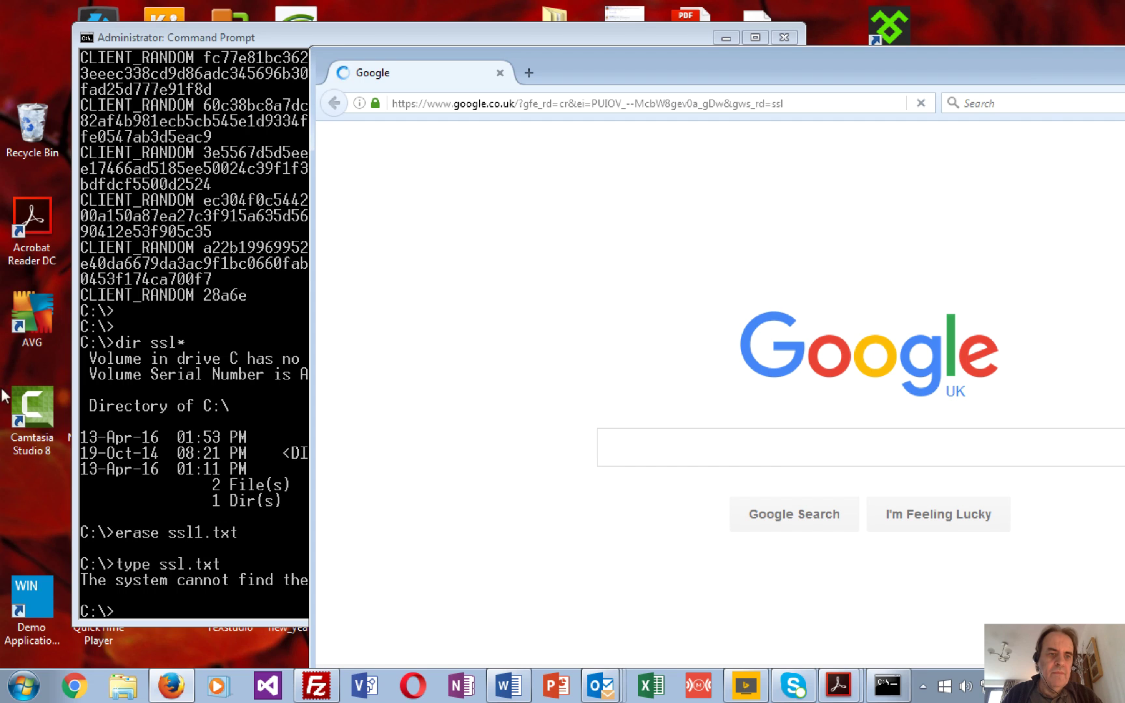
Switch to the Command Prompt and print the key log SSL.TXT
click(182, 405)
text(type SSL.TXT)
key(Return)
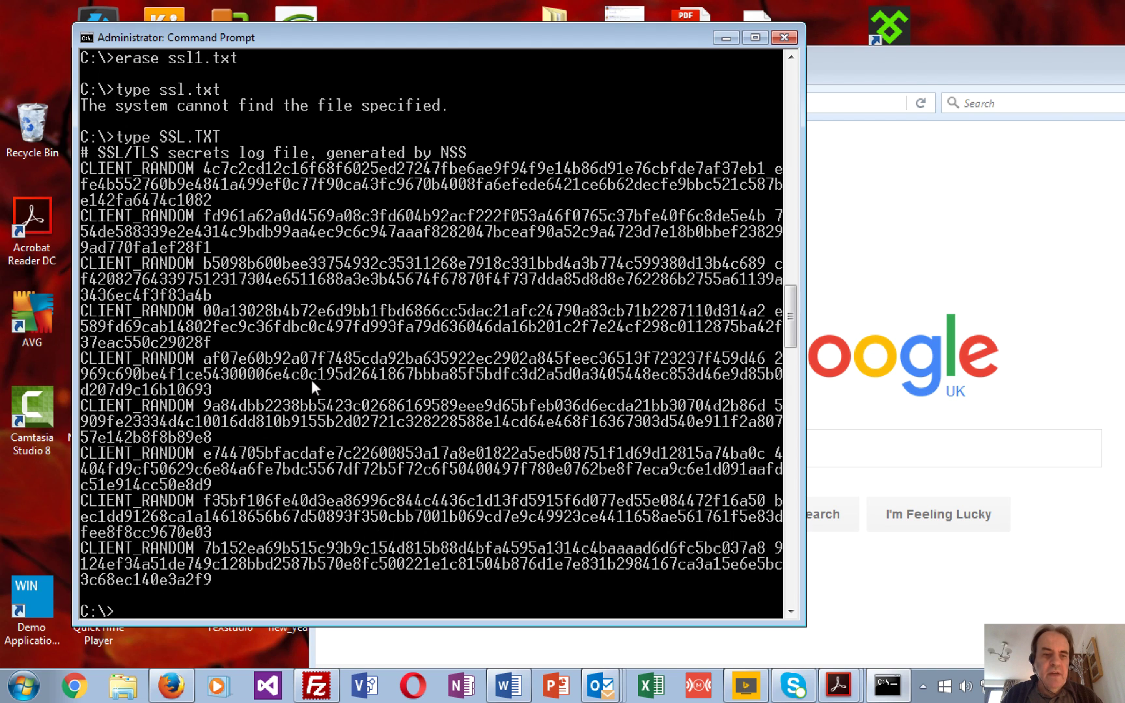
Close Firefox and erase SSL.TXT at the command prompt
click(867, 65)
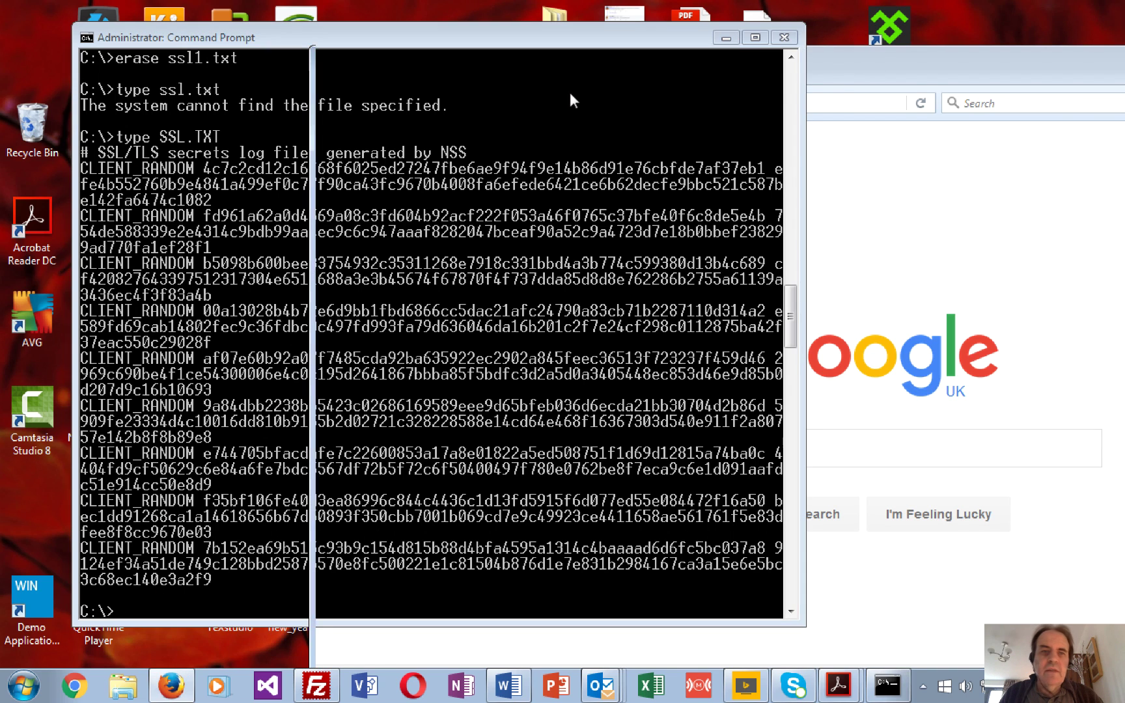
click(500, 73)
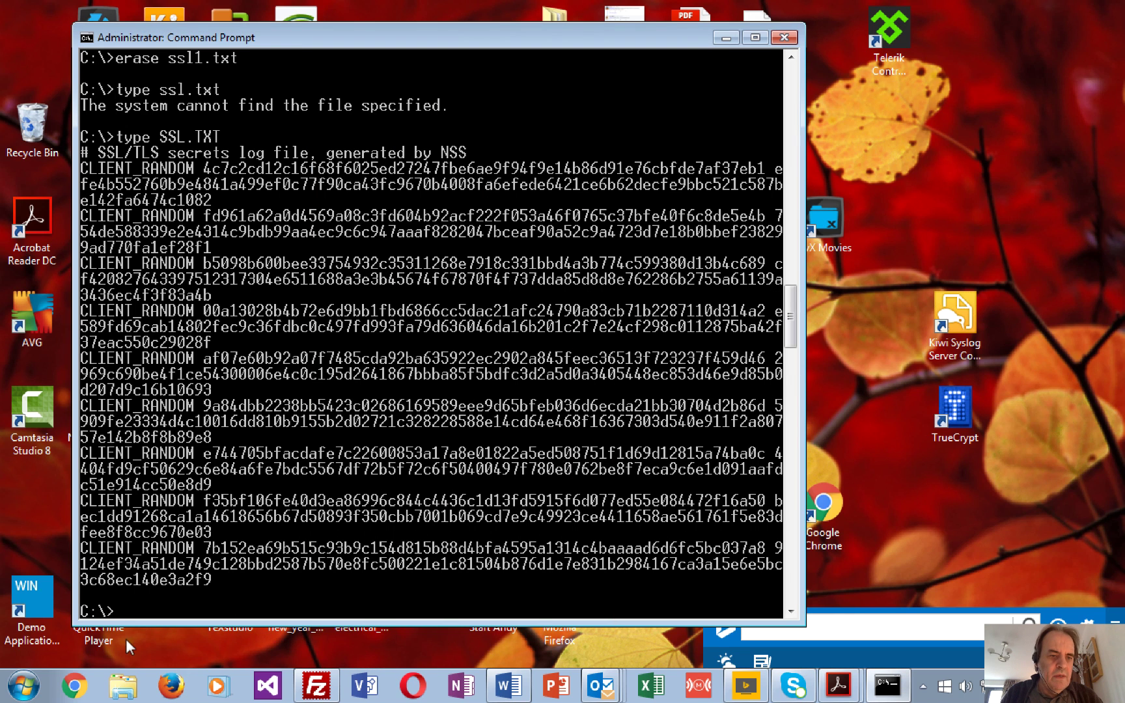
text(erase ss)
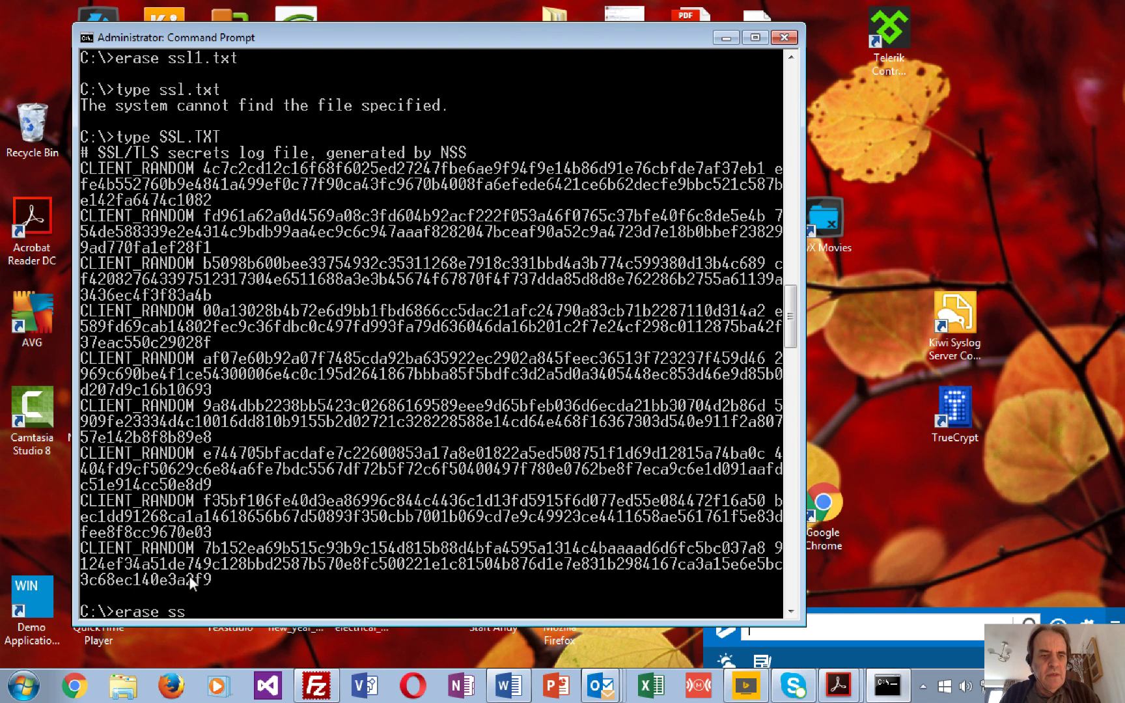
key(Tab)
key(Return)
Launch Chrome and move its window aside so the Command Prompt can be seen
click(71, 684)
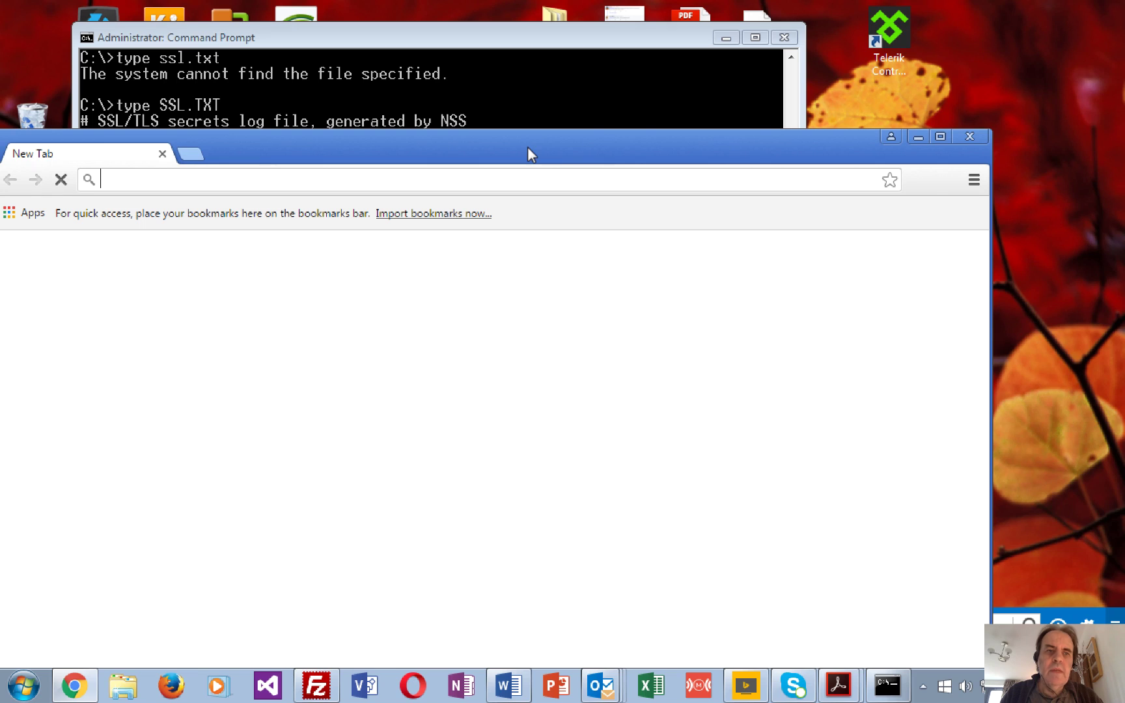
drag(557, 140, 736, 75)
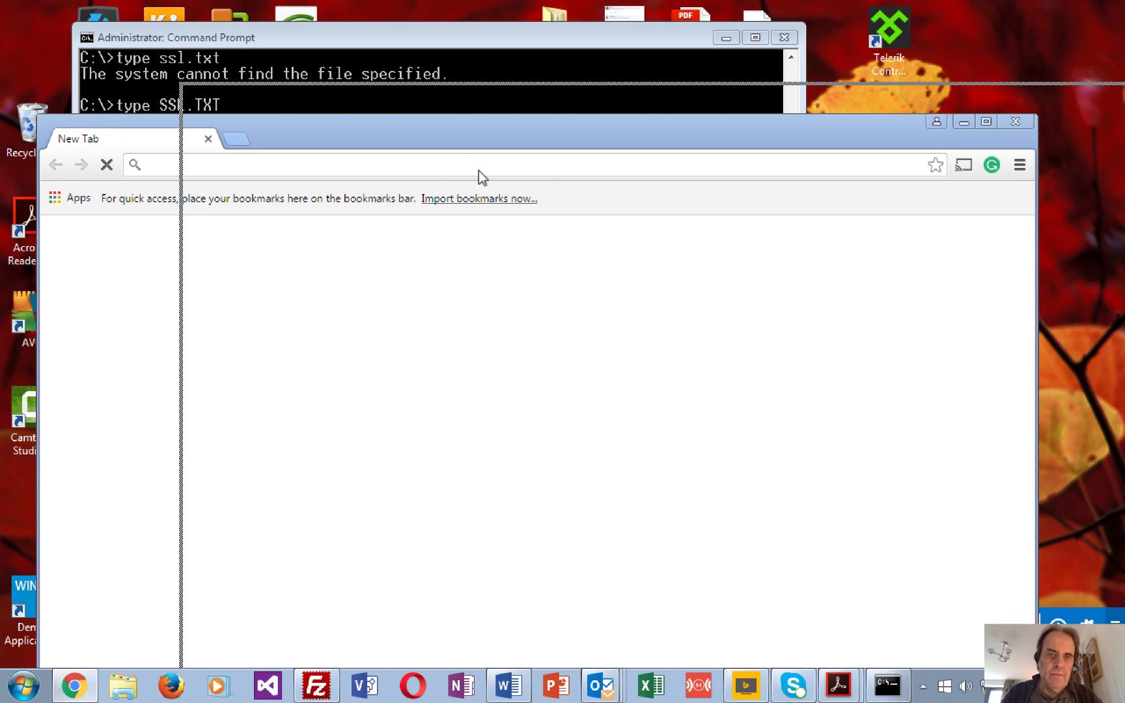
drag(463, 155, 463, 155)
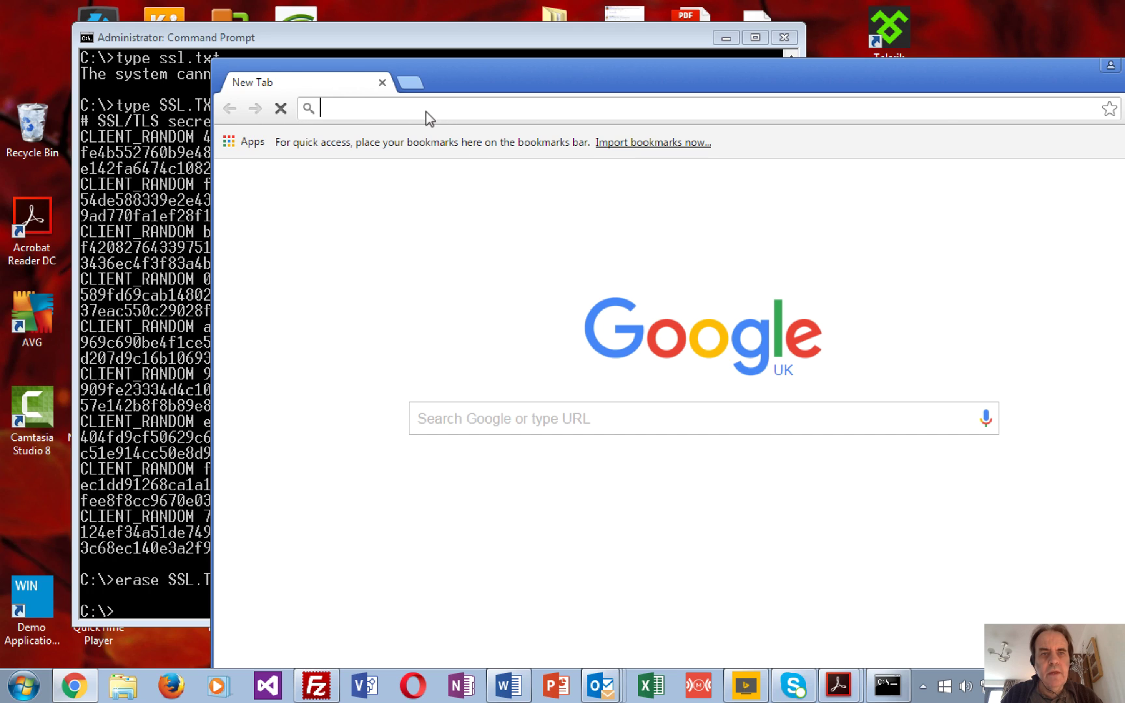
Load google.com in Chrome
text(ggo)
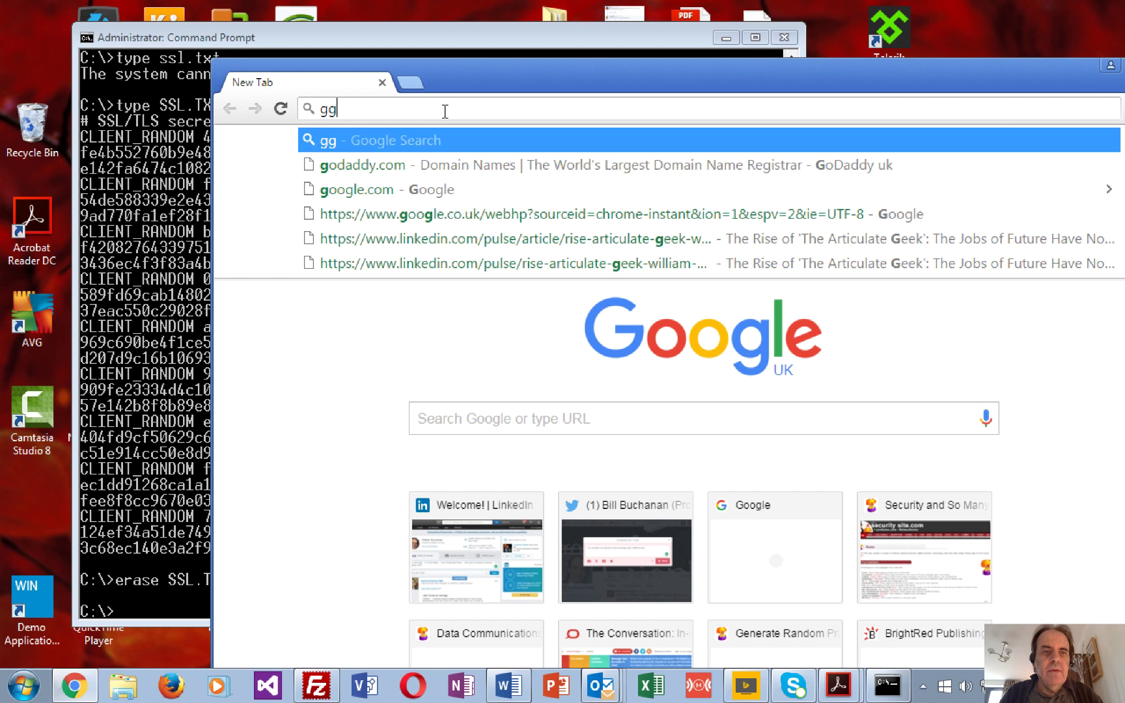
key(BackSpace)
key(BackSpace)
key(BackSpace)
text(google.com)
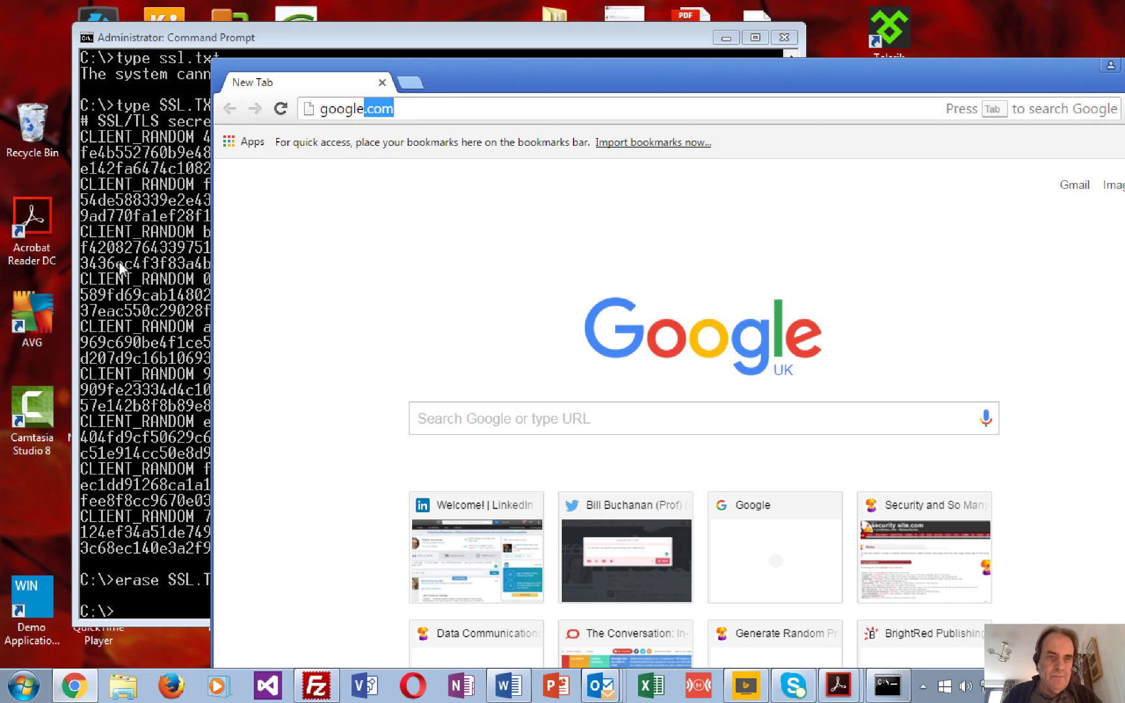
key(Return)
Switch to the Command Prompt and print SSL.TXT again to examine the keys logged by Chrome
click(136, 281)
key(Up)
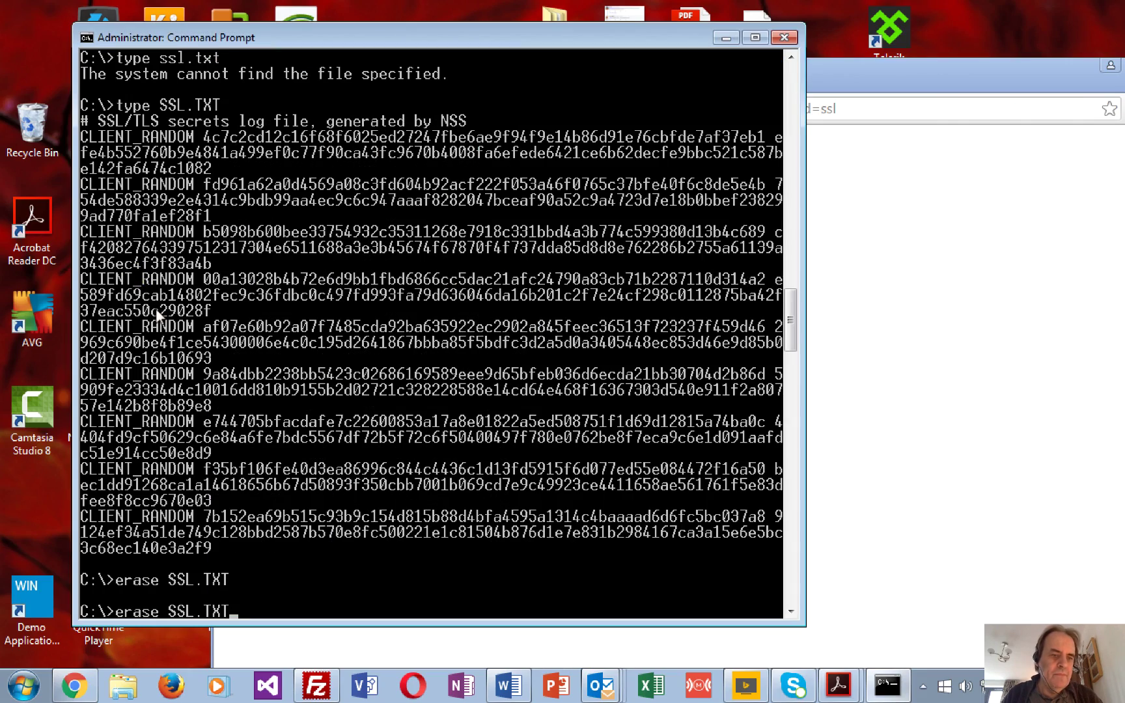
key(Up)
key(Return)
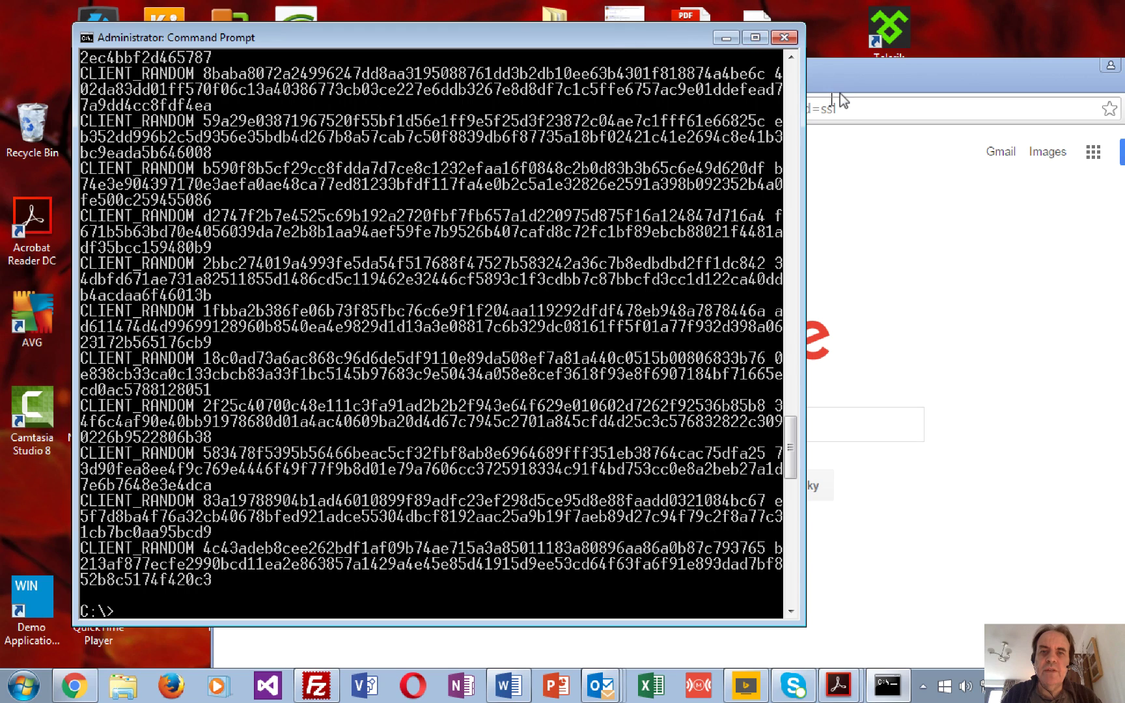
Switch to Chrome and load linkedin.com
click(850, 124)
click(857, 111)
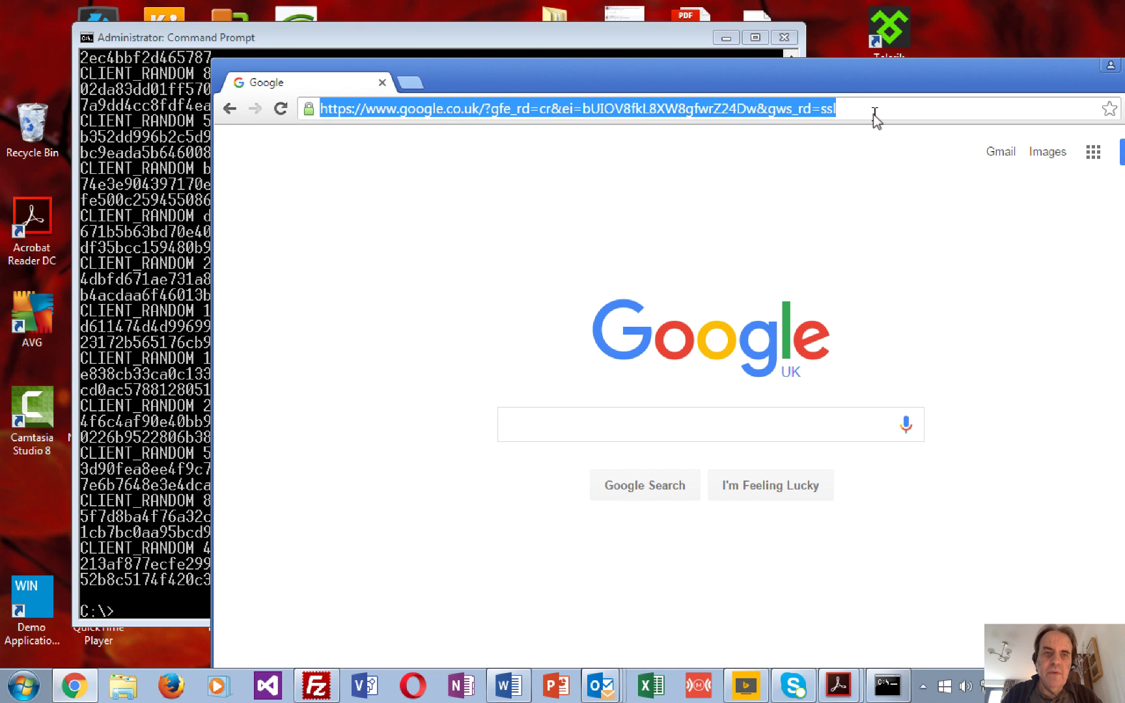
text(linkedin.com)
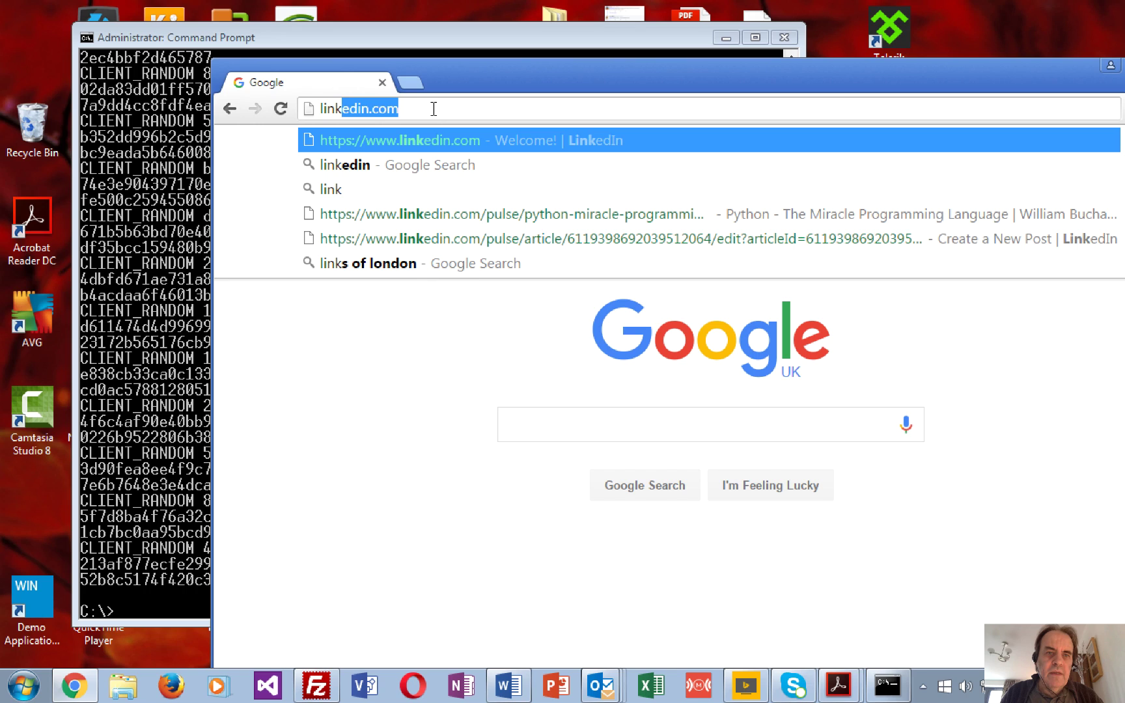
key(Right)
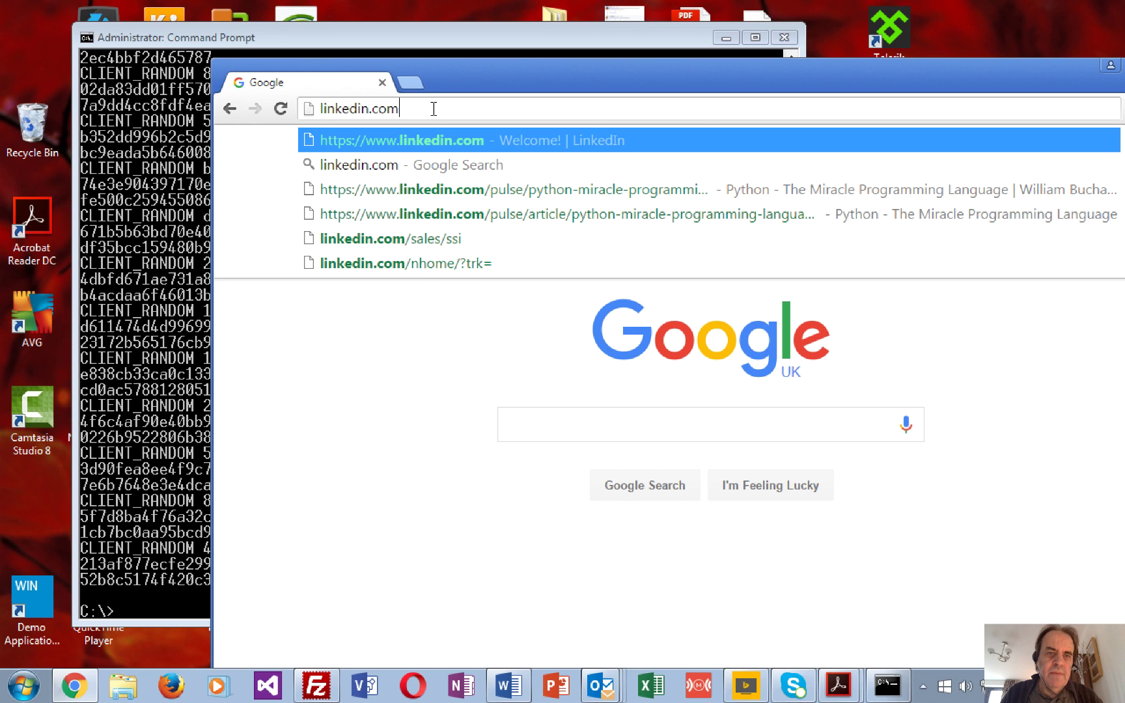
key(Return)
Switch to the Command Prompt and print SSL.TXT to examine the keys logged while loading LinkedIn
click(206, 267)
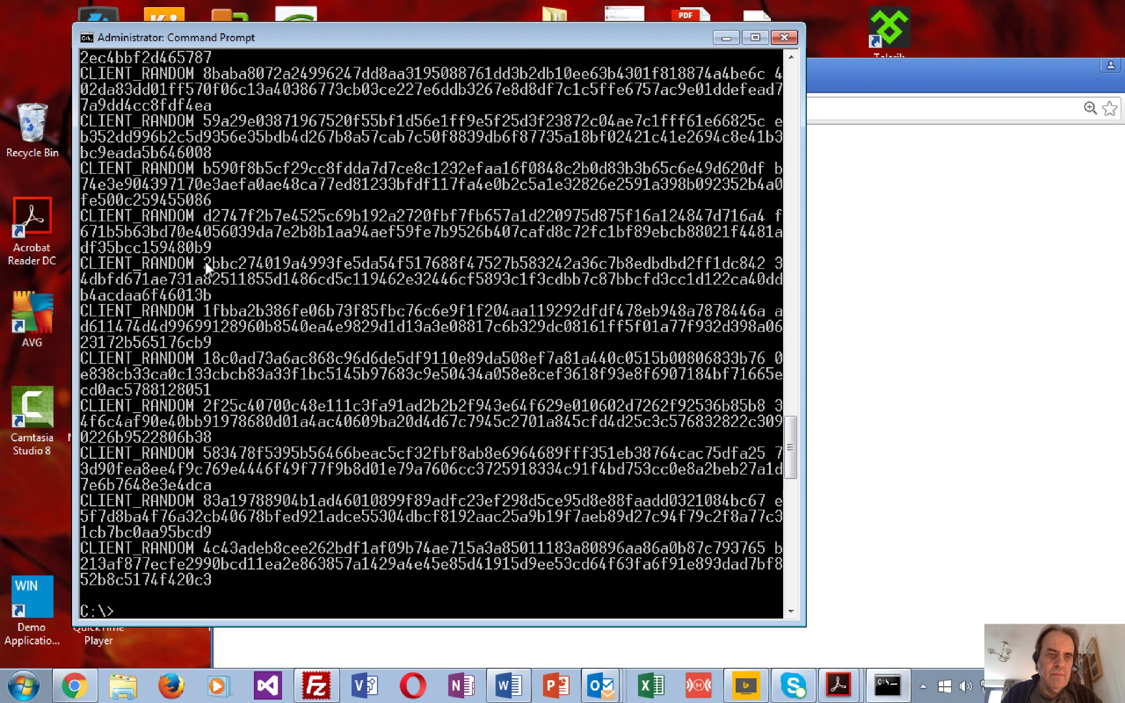
text(type )
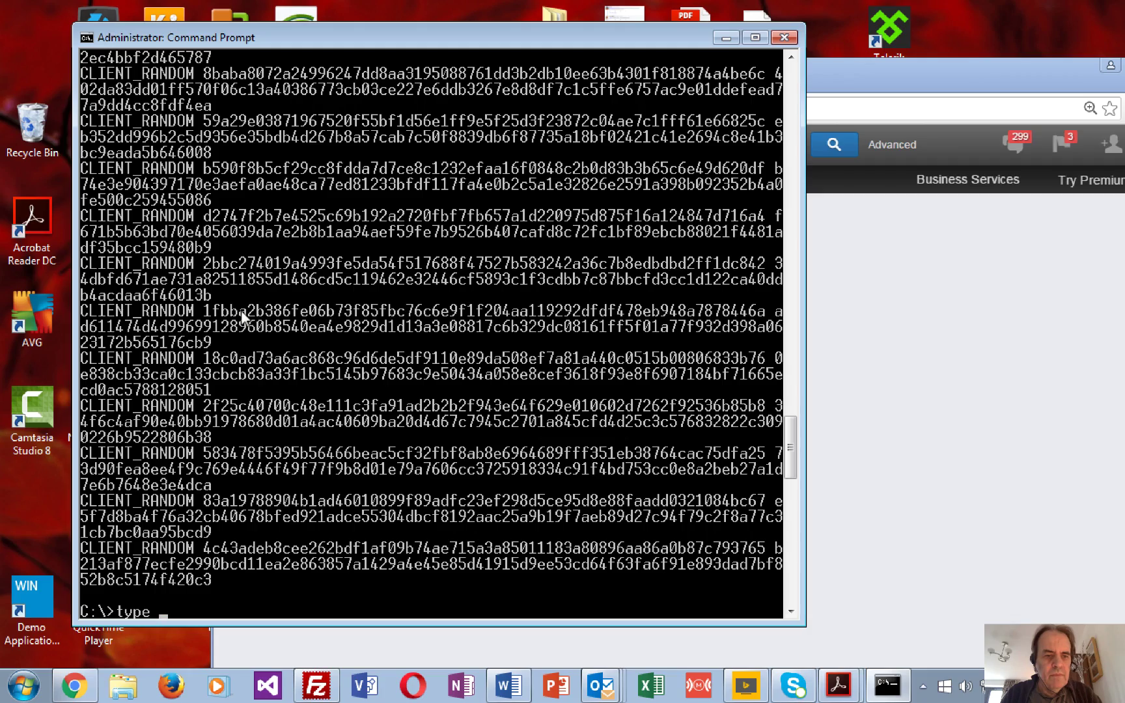
text(s)
key(Tab)
key(Return)
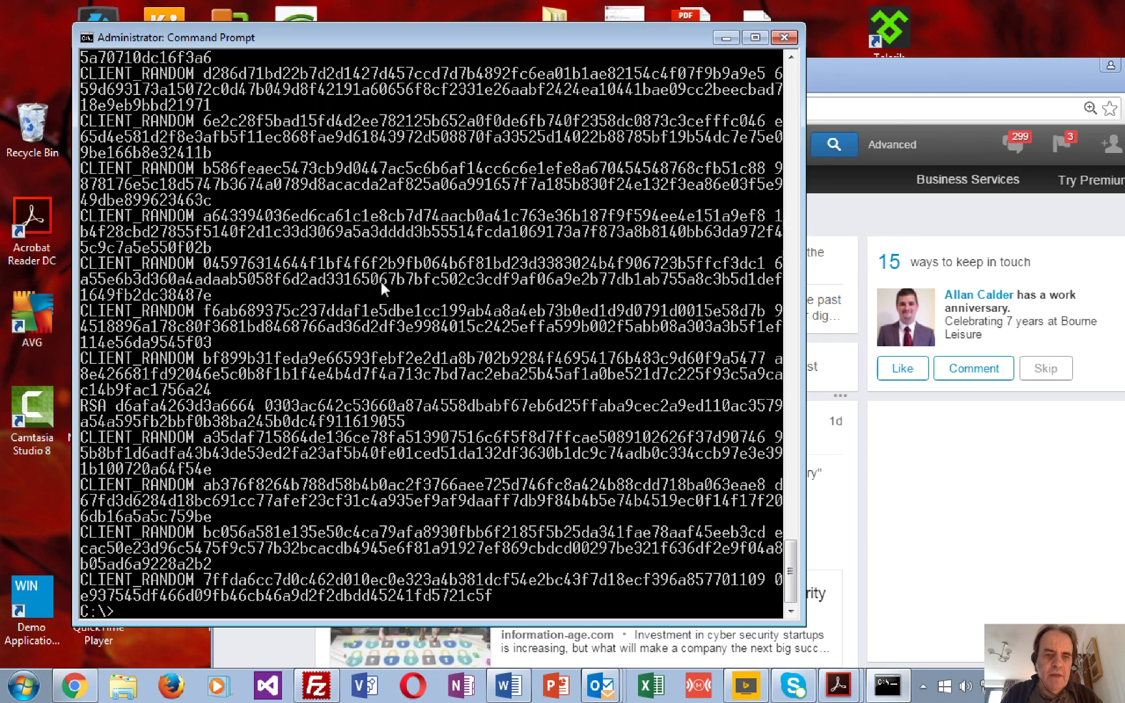
Close Chrome and launch Wireshark
click(842, 83)
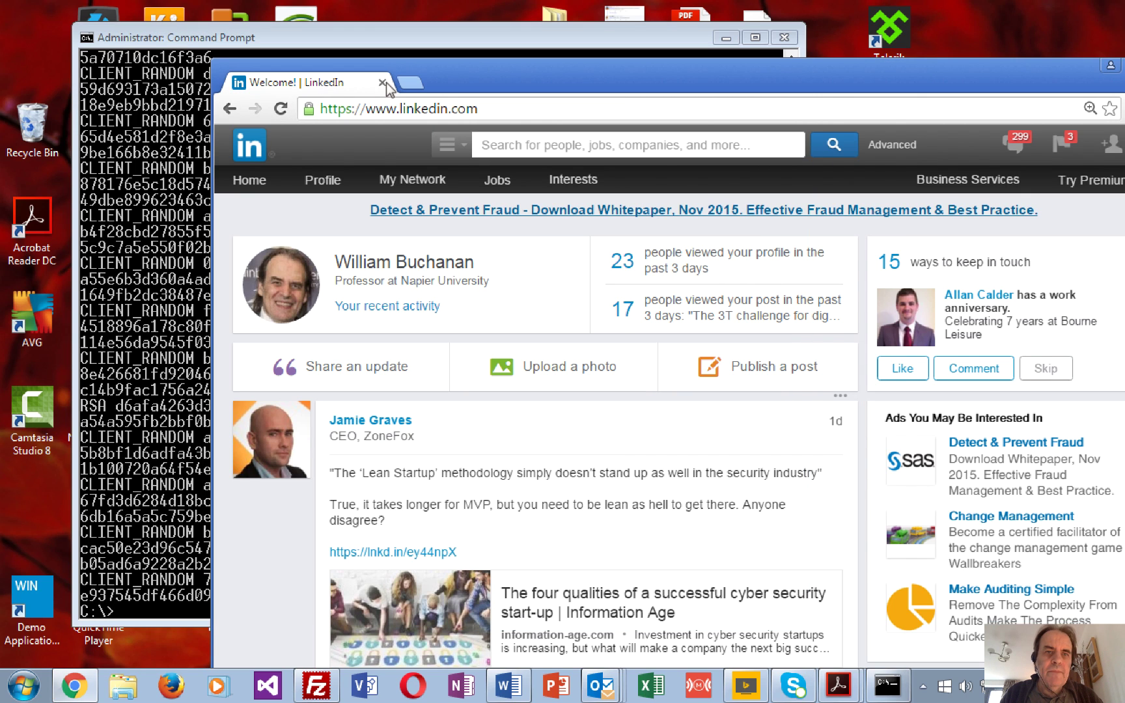
click(171, 170)
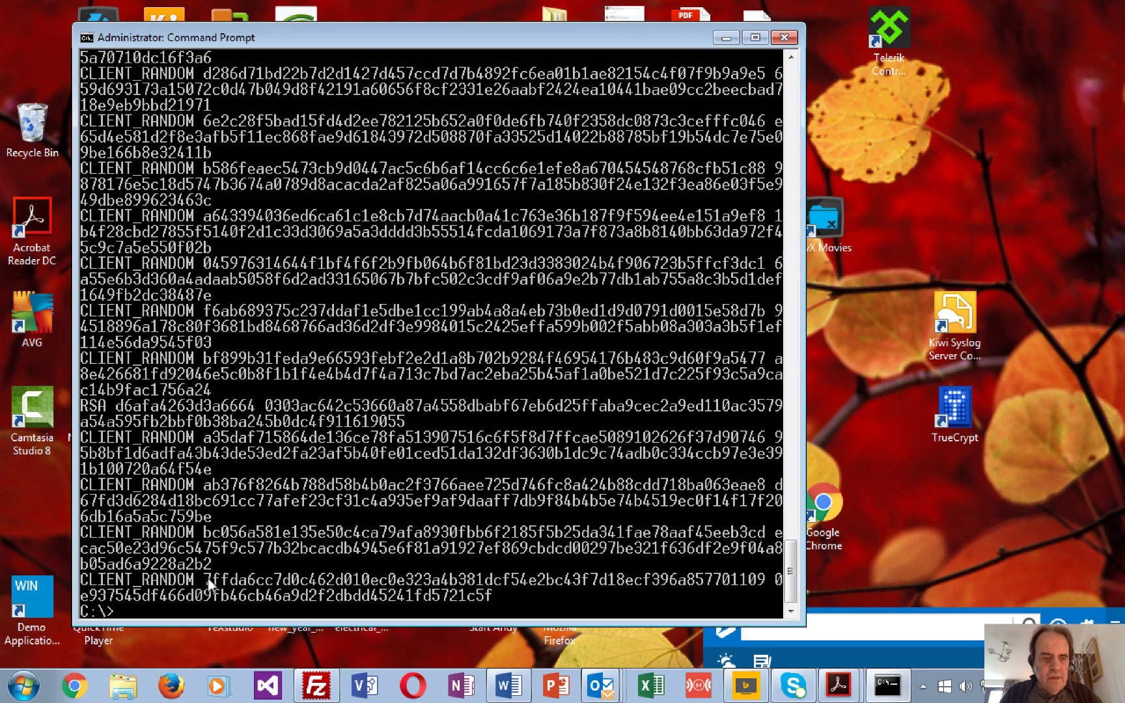
click(49, 694)
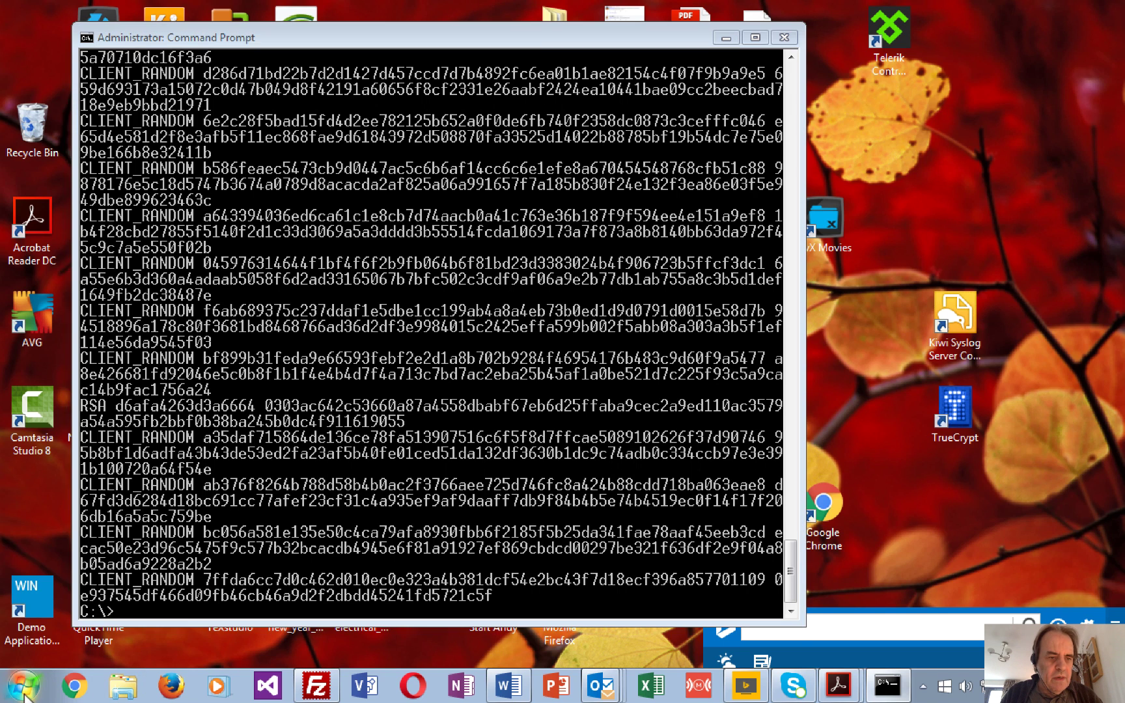
click(67, 640)
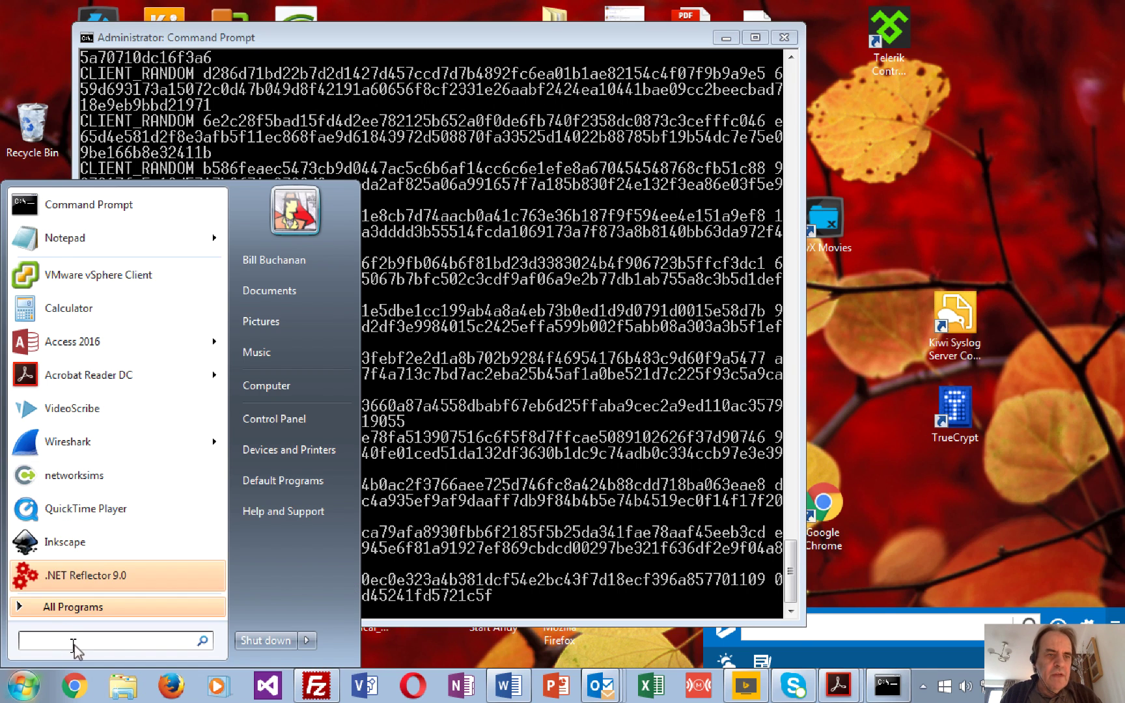
text(wireshark)
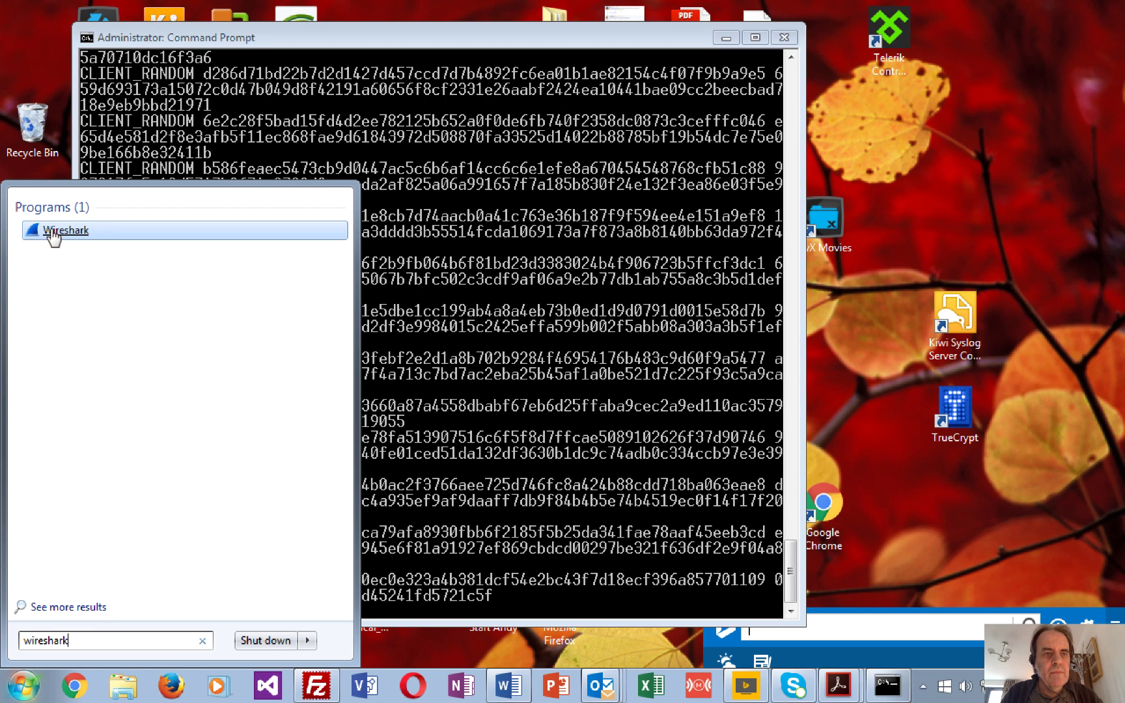
click(52, 233)
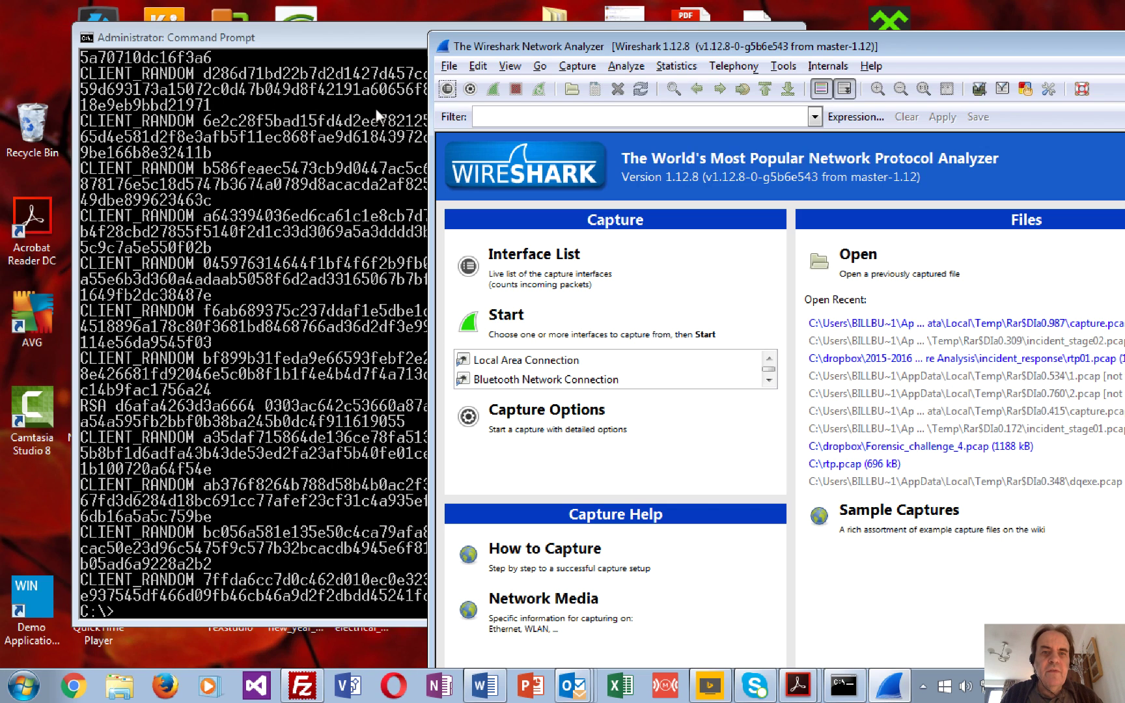
double_click(527, 47)
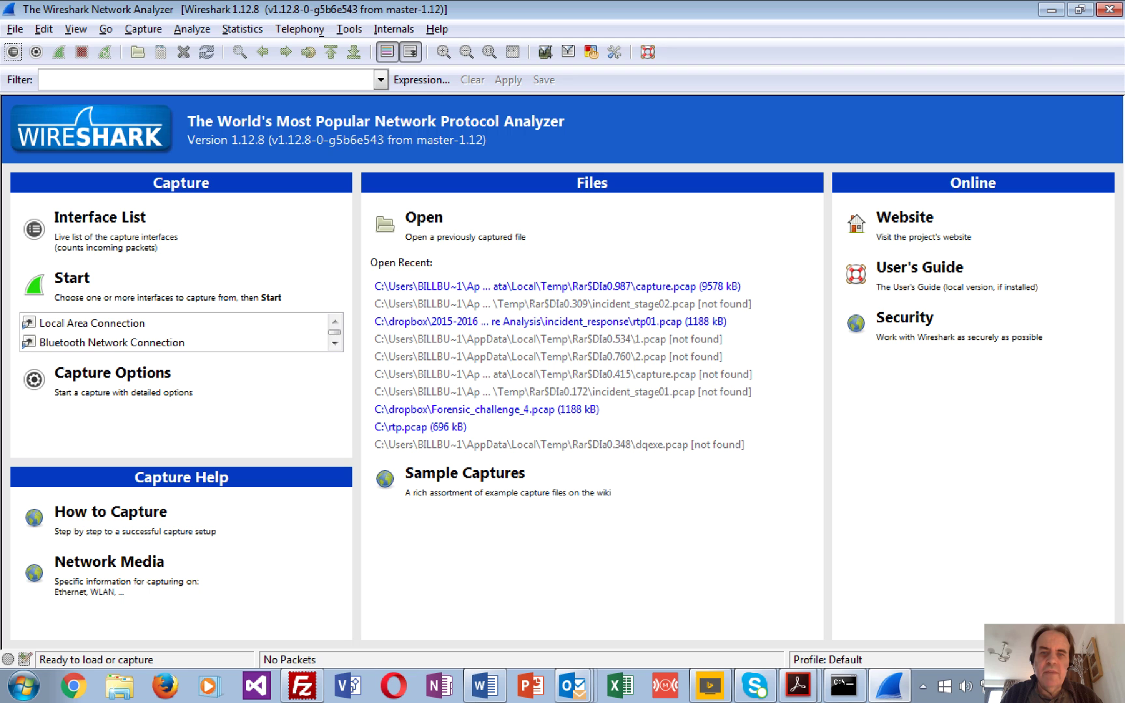
double_click(326, 9)
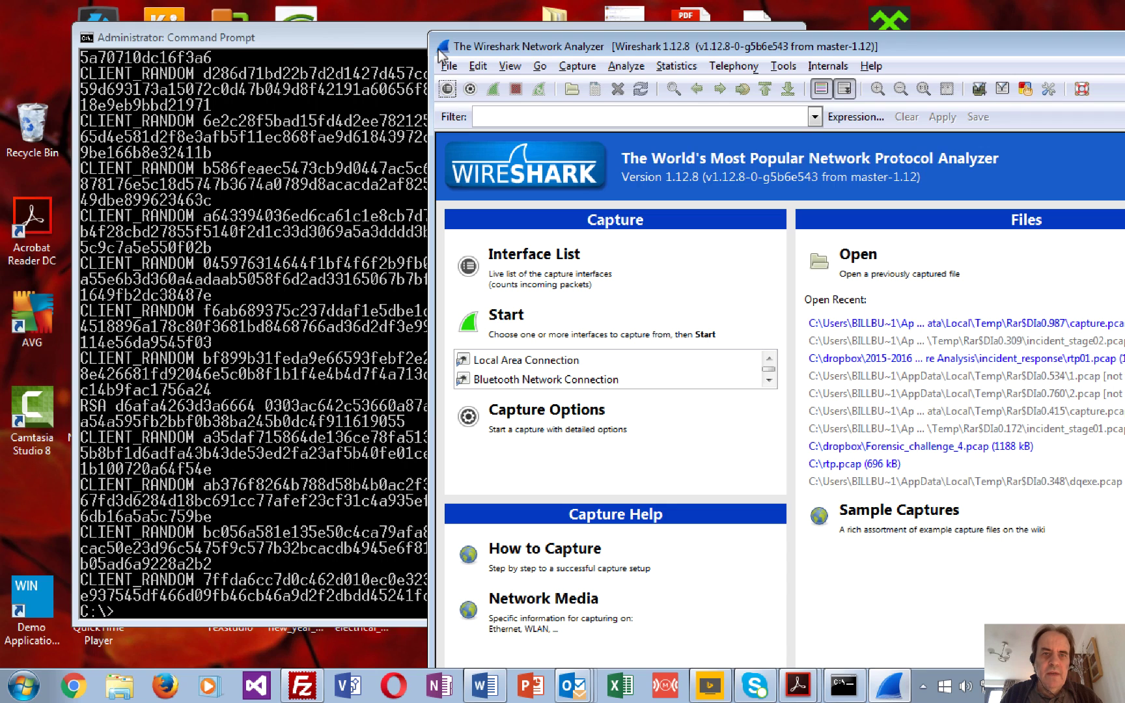
Open the SSL protocol settings in Wireshark's preferences
click(450, 67)
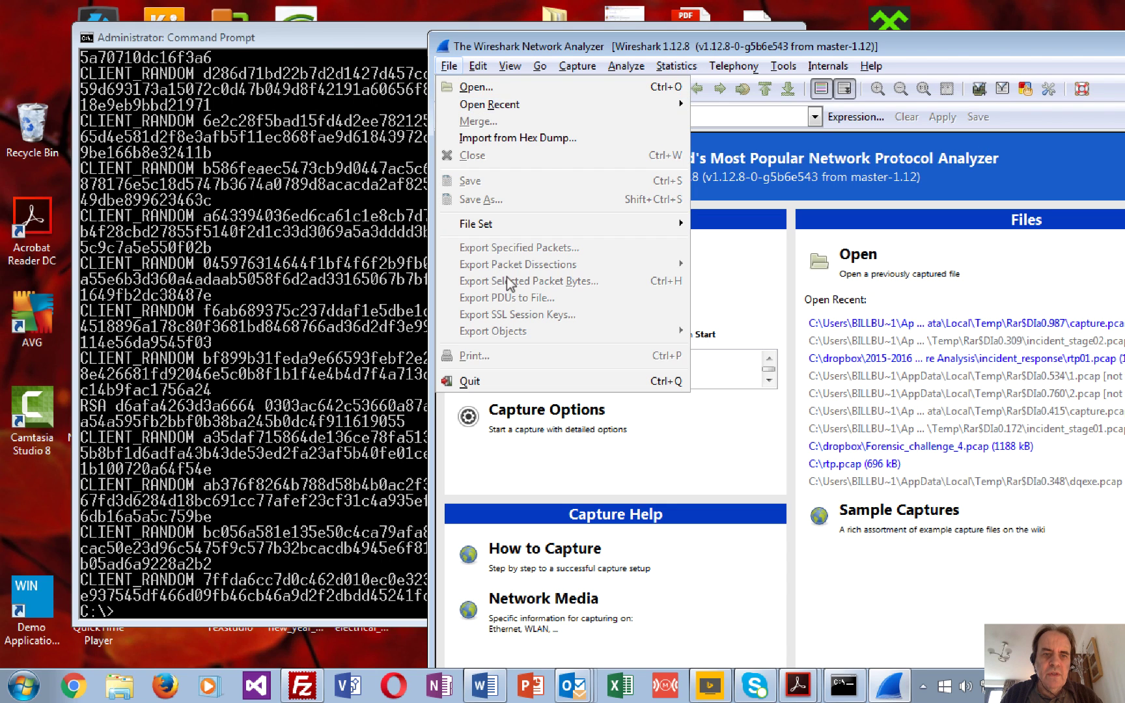
mouse_move(478, 68)
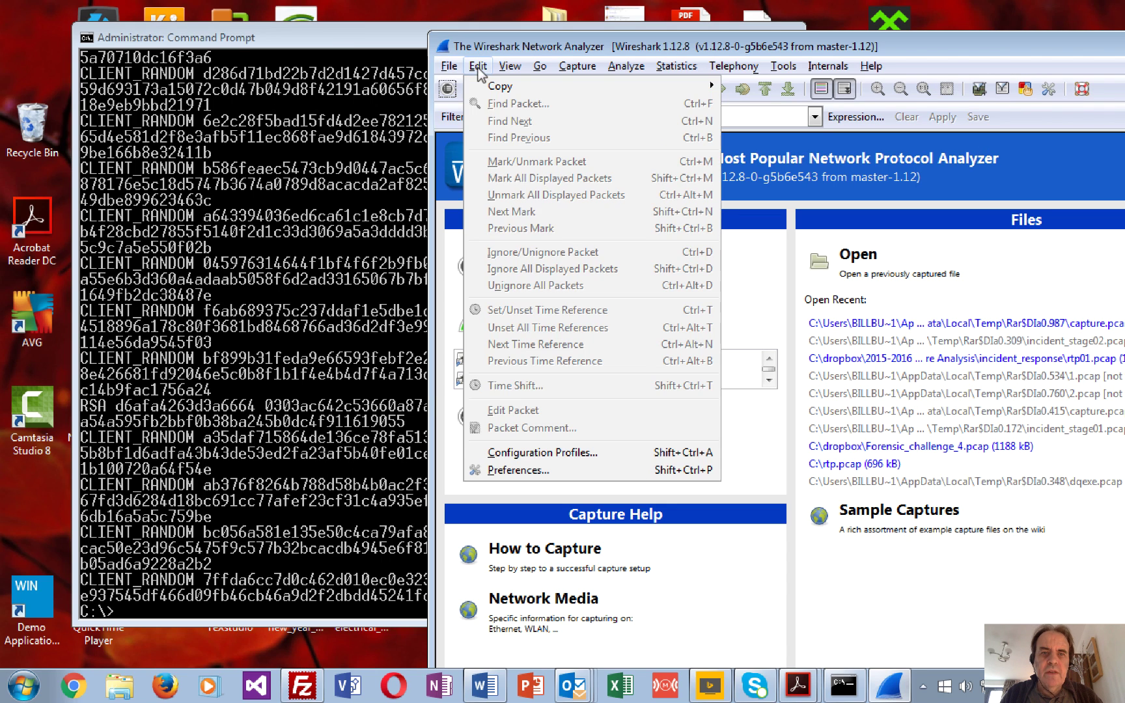
click(522, 469)
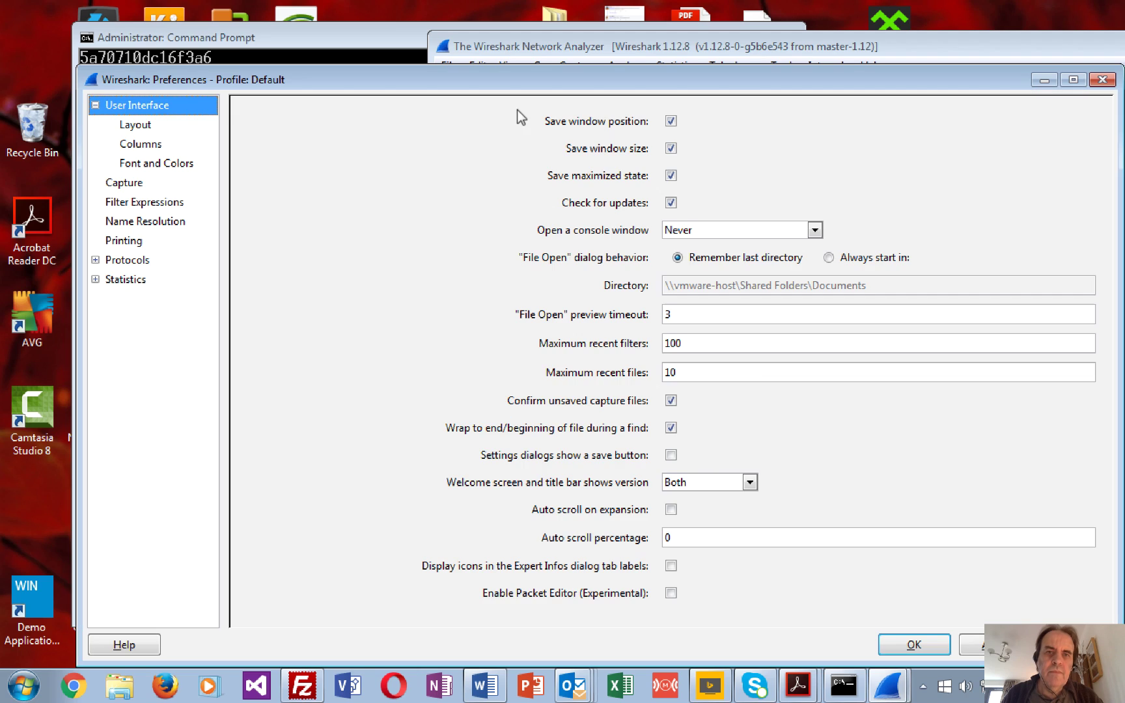
click(95, 261)
drag(245, 144, 248, 518)
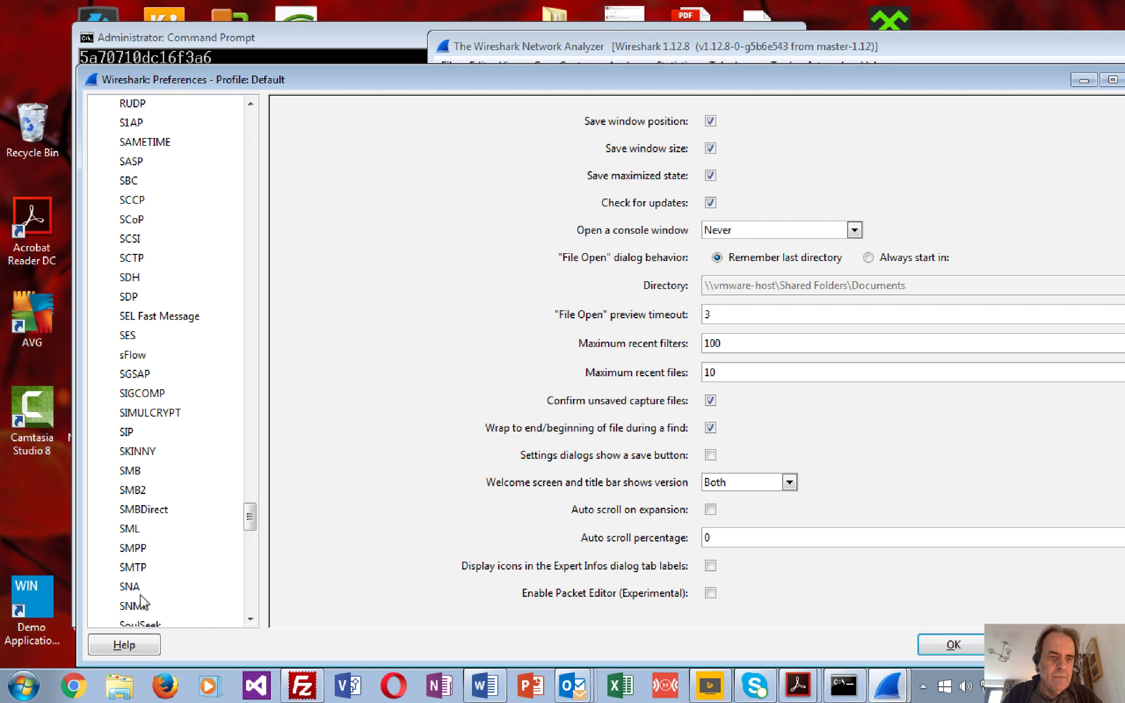
scroll(251, 622, down, 6)
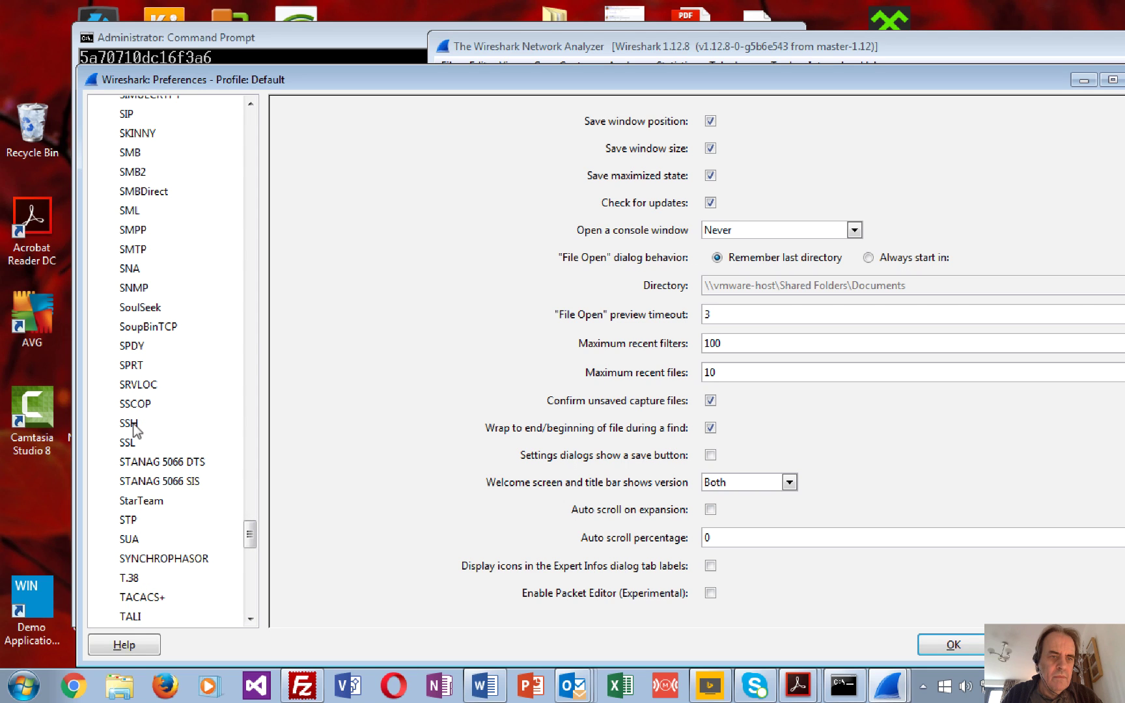
click(129, 442)
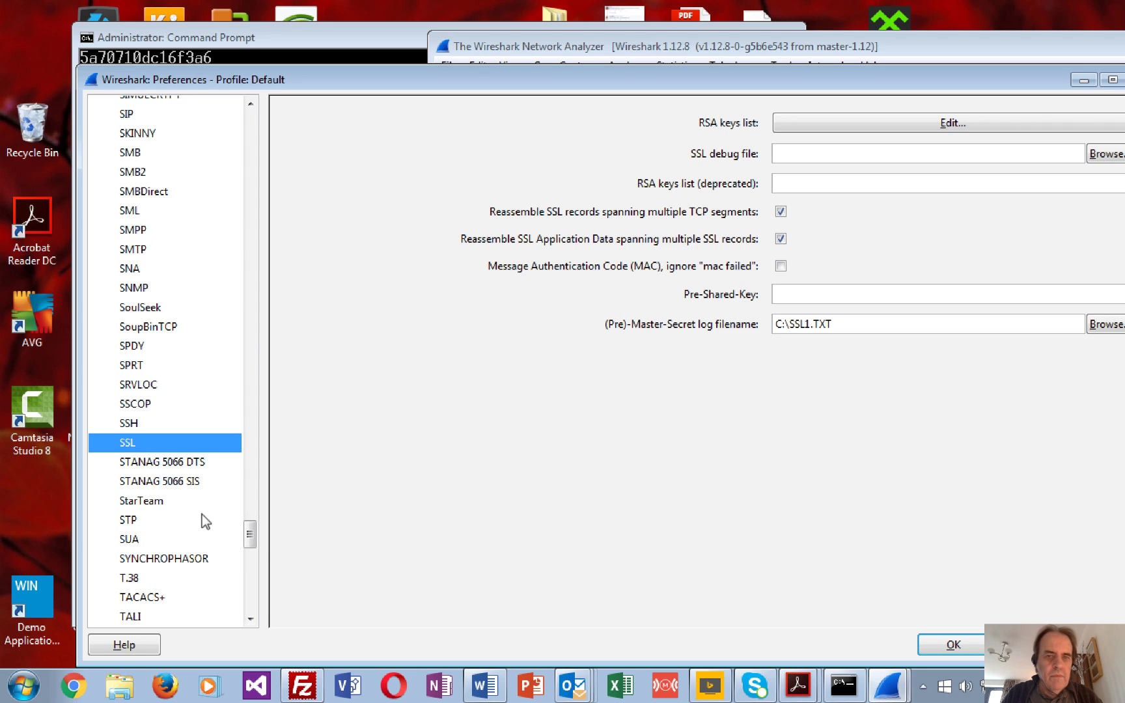
Set the (Pre)-Master-Secret log filename to C:\SSL.TXT and apply the preferences
click(879, 324)
click(1105, 324)
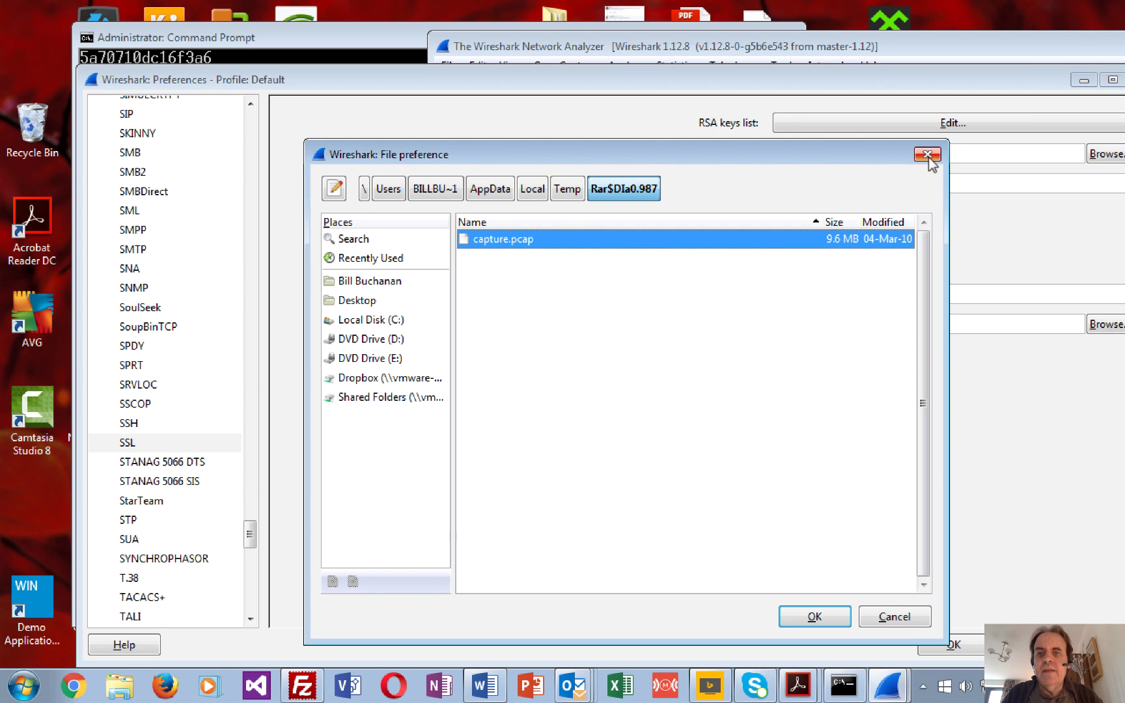
click(928, 155)
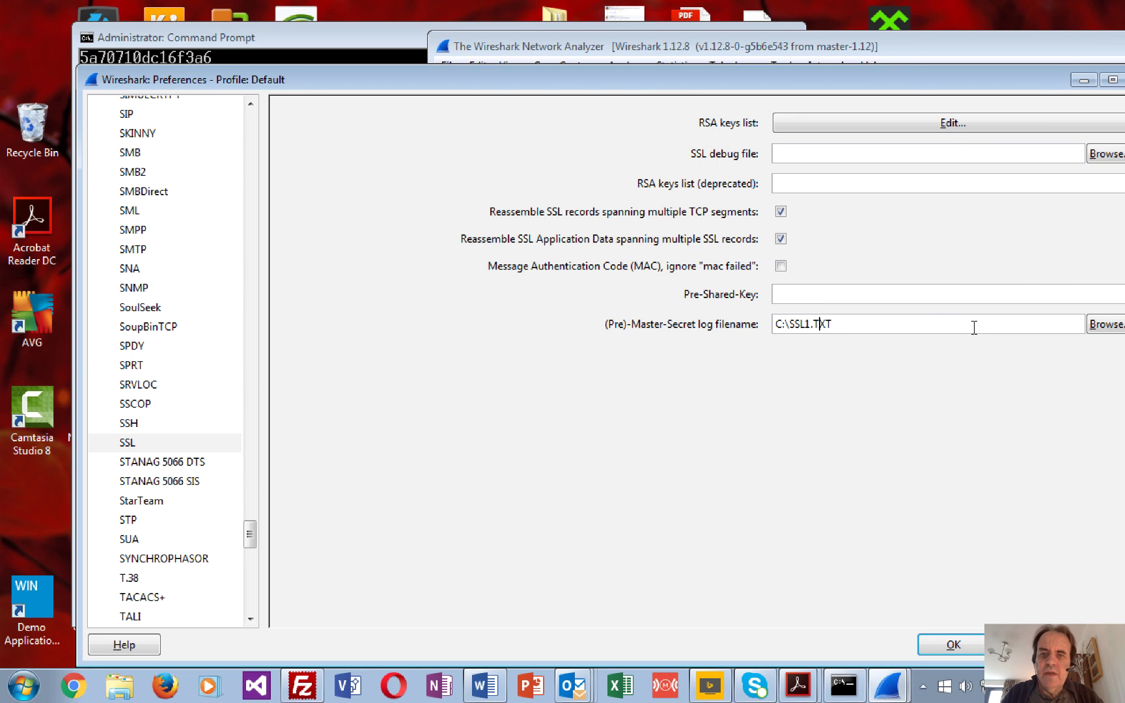
key(BackSpace)
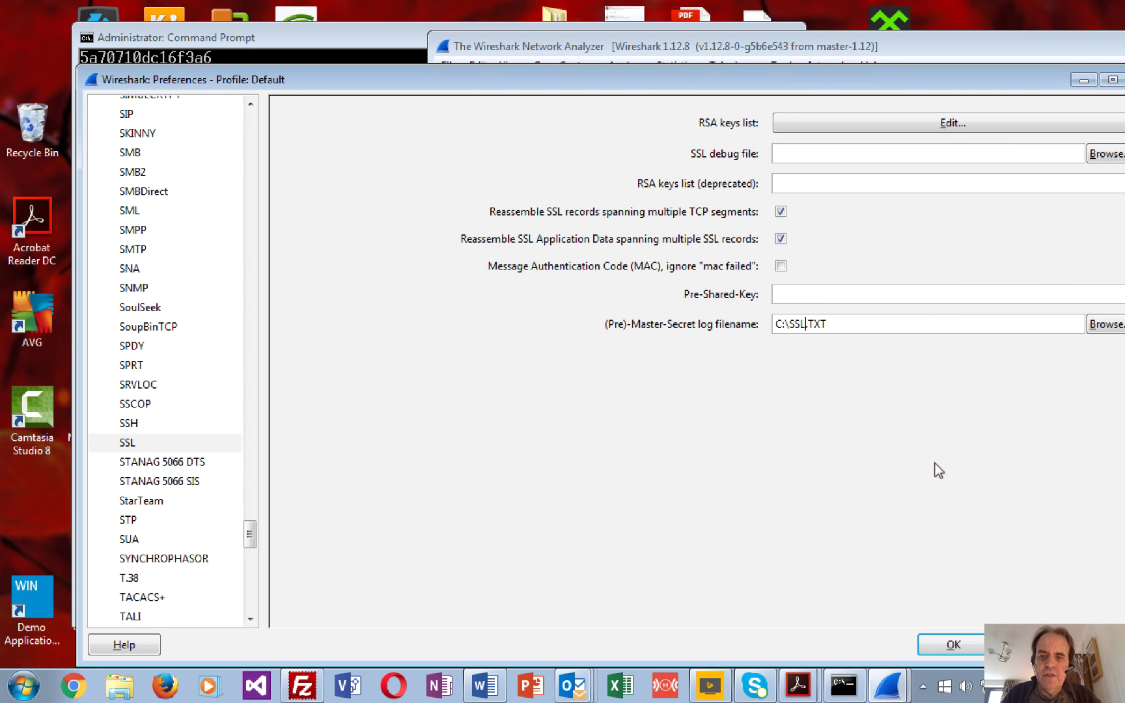
click(953, 645)
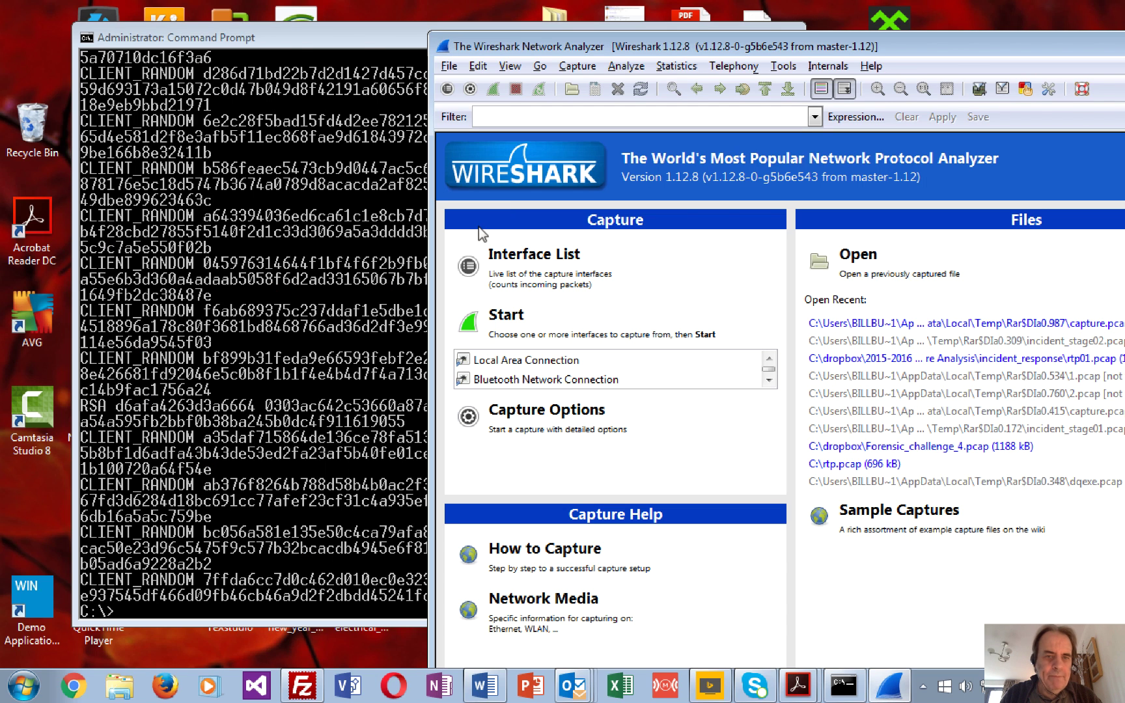
Maximize Wireshark and start a live packet capture on Local Area Connection
double_click(537, 46)
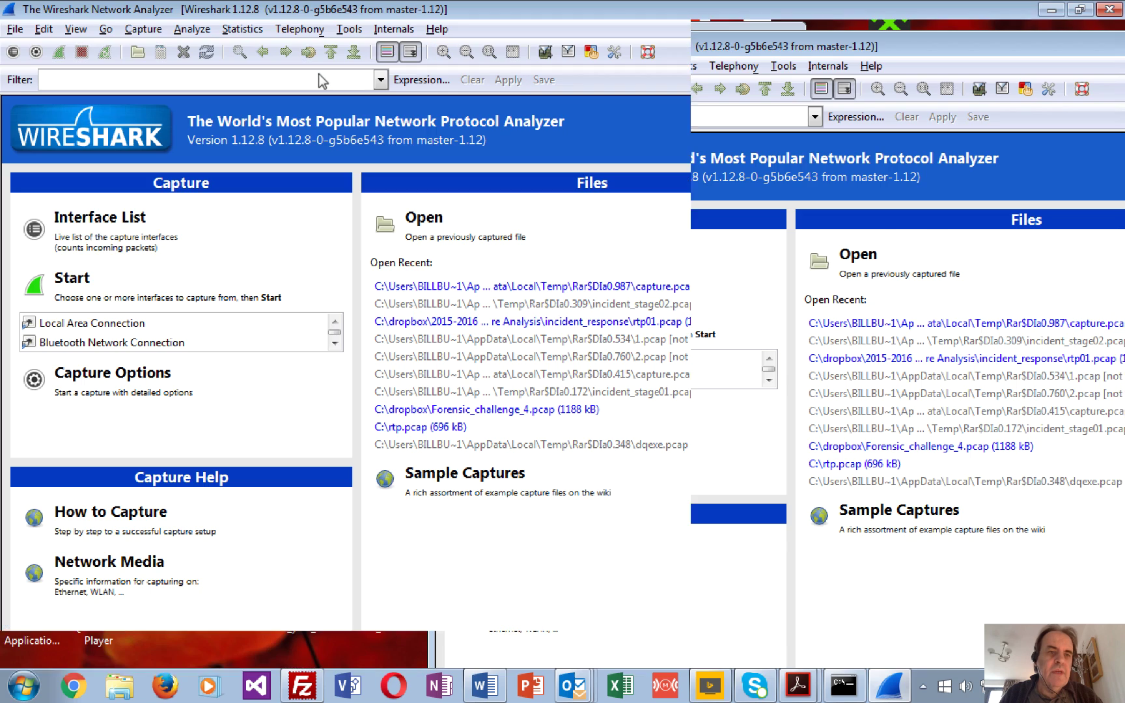
click(71, 298)
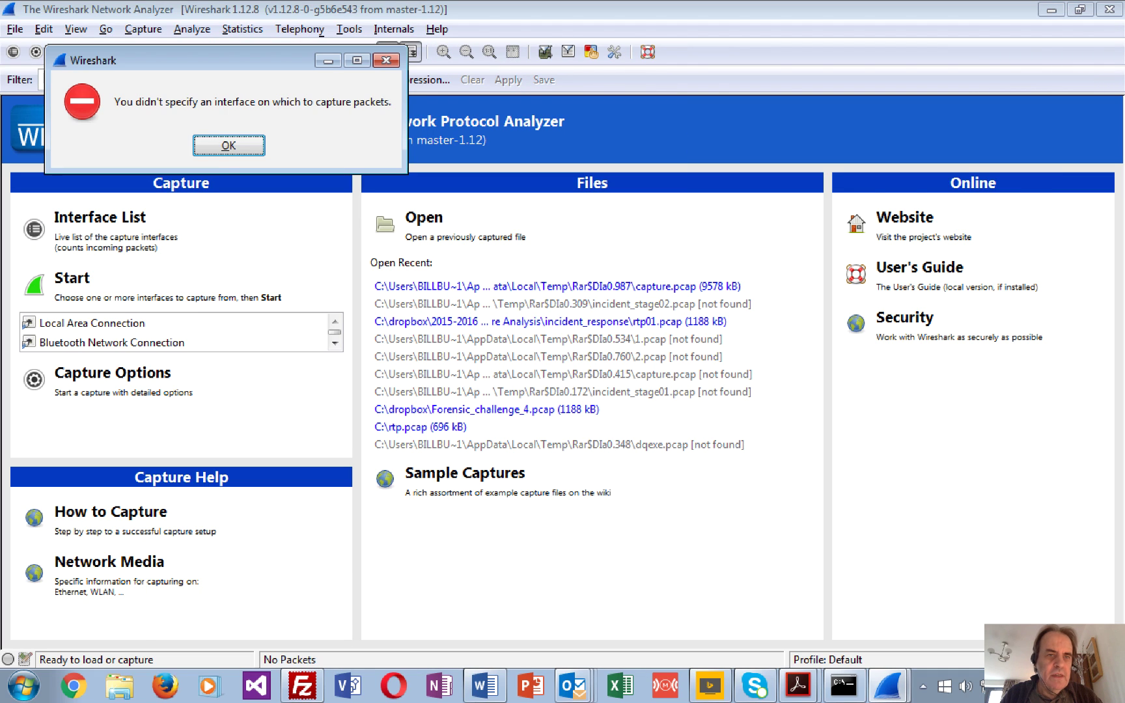
click(229, 146)
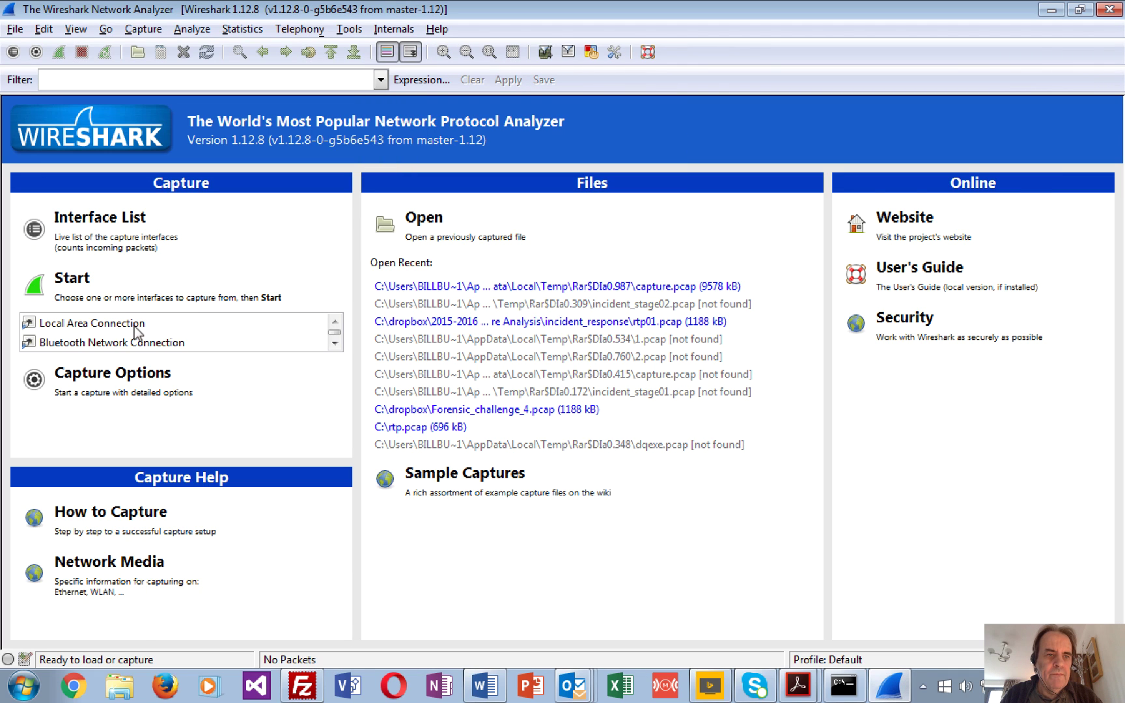
click(134, 323)
click(112, 298)
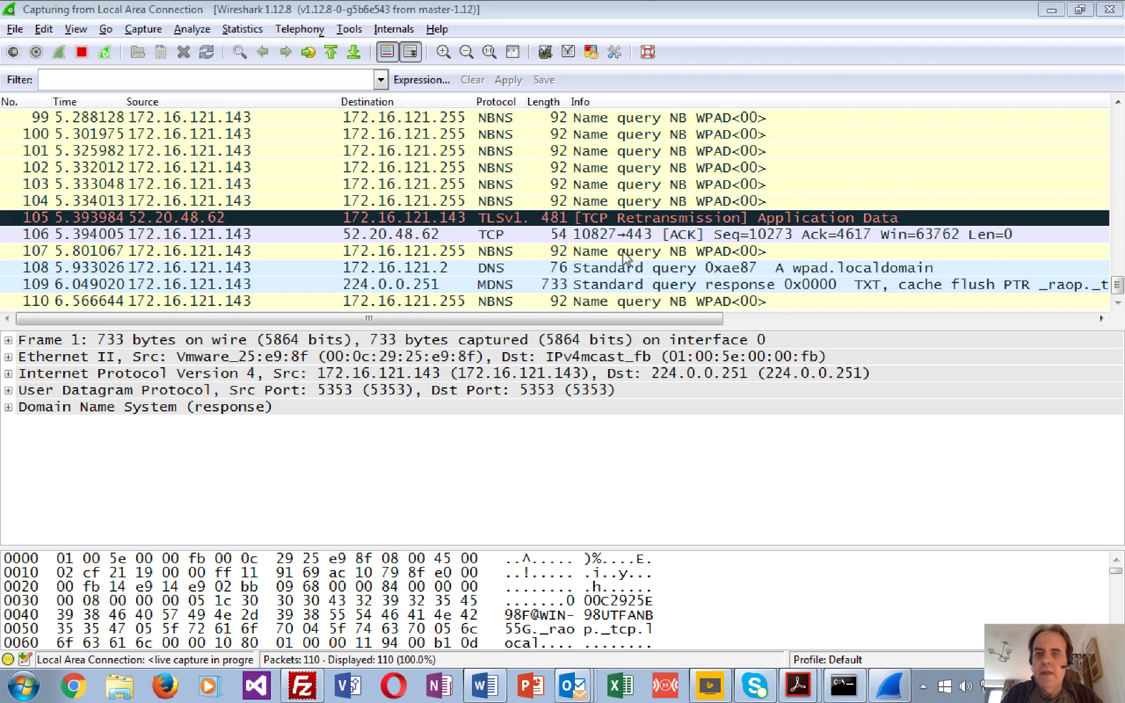
Move Wireshark out of the way and open Firefox in a non-maximized window
key(super+Down)
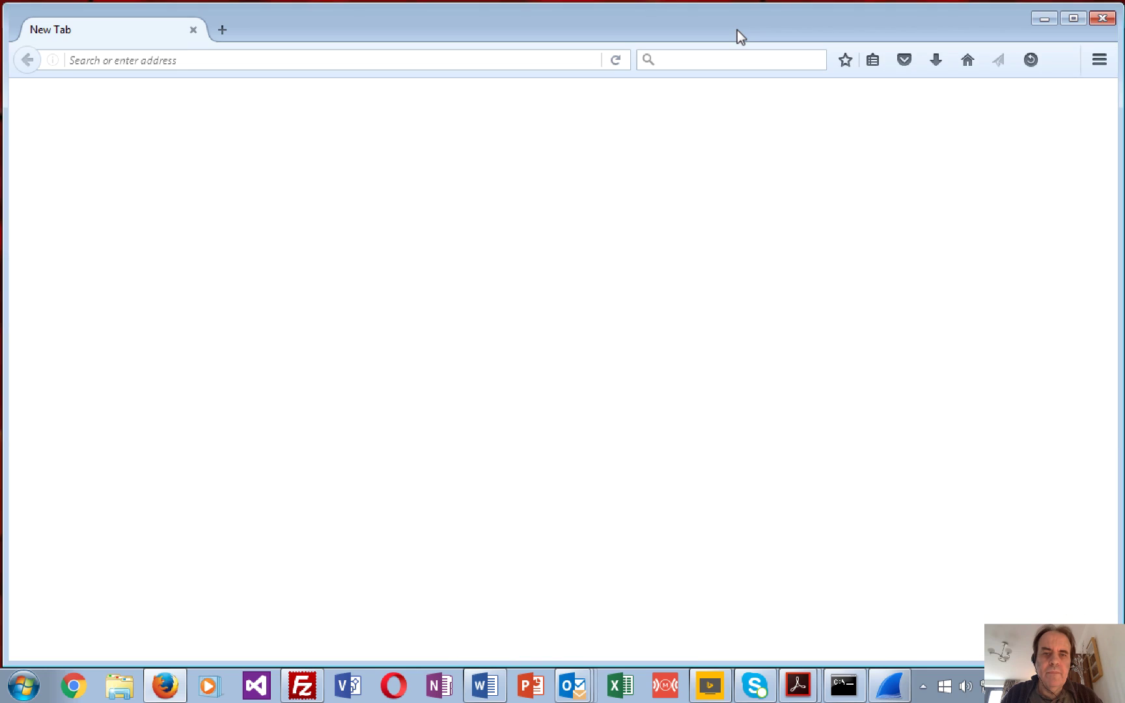
click(1074, 17)
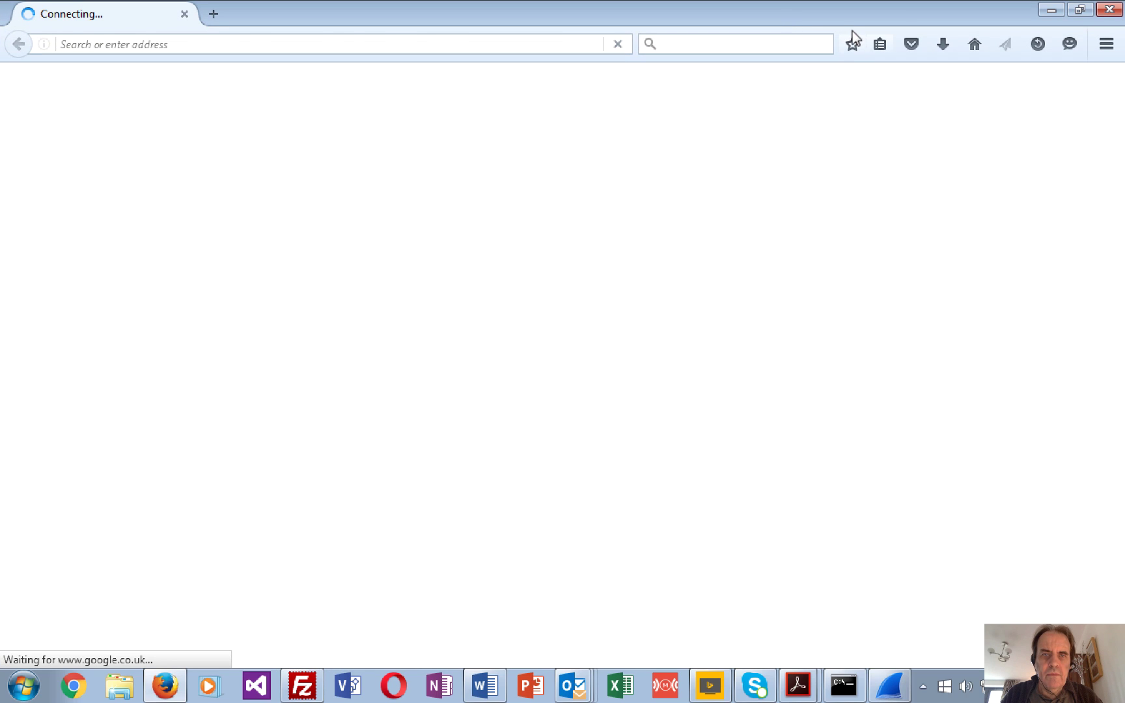
click(1078, 11)
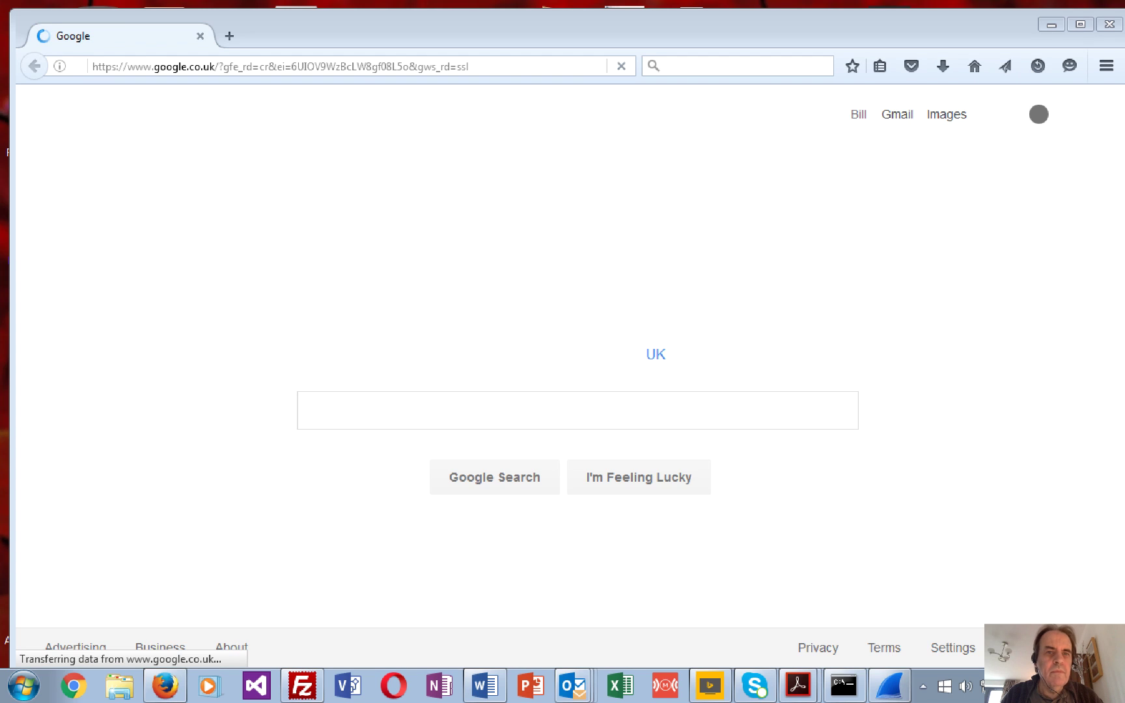
Search Google for "bbc scotland" in Firefox to generate encrypted traffic
click(302, 226)
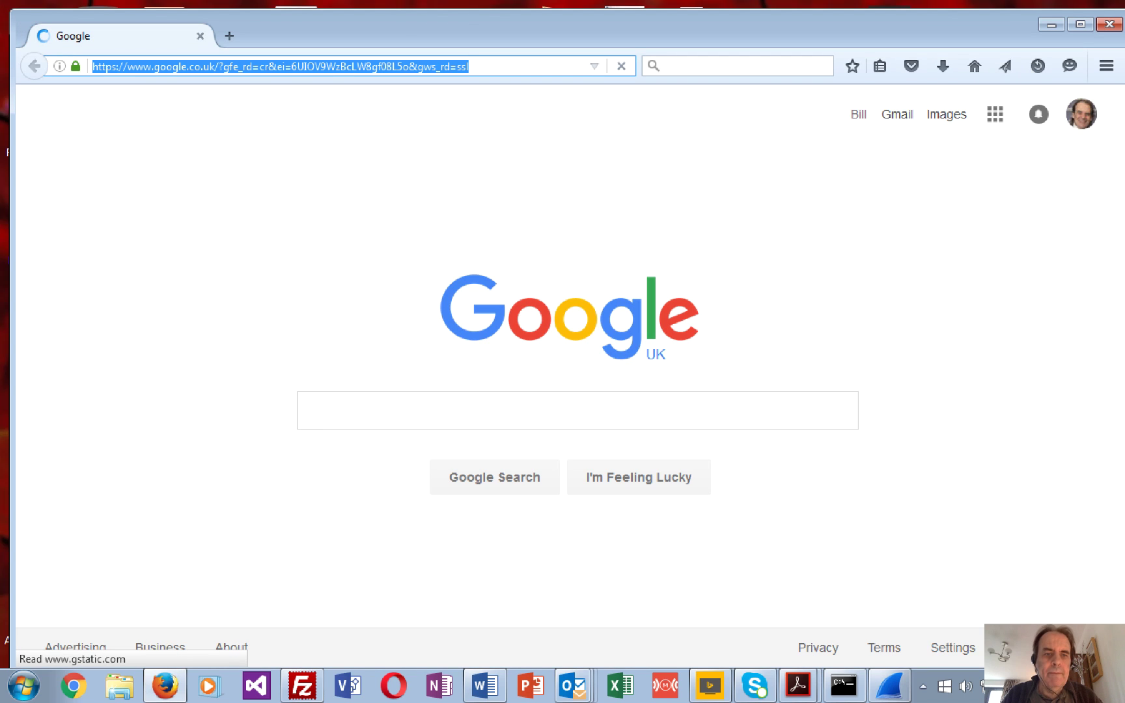
click(415, 409)
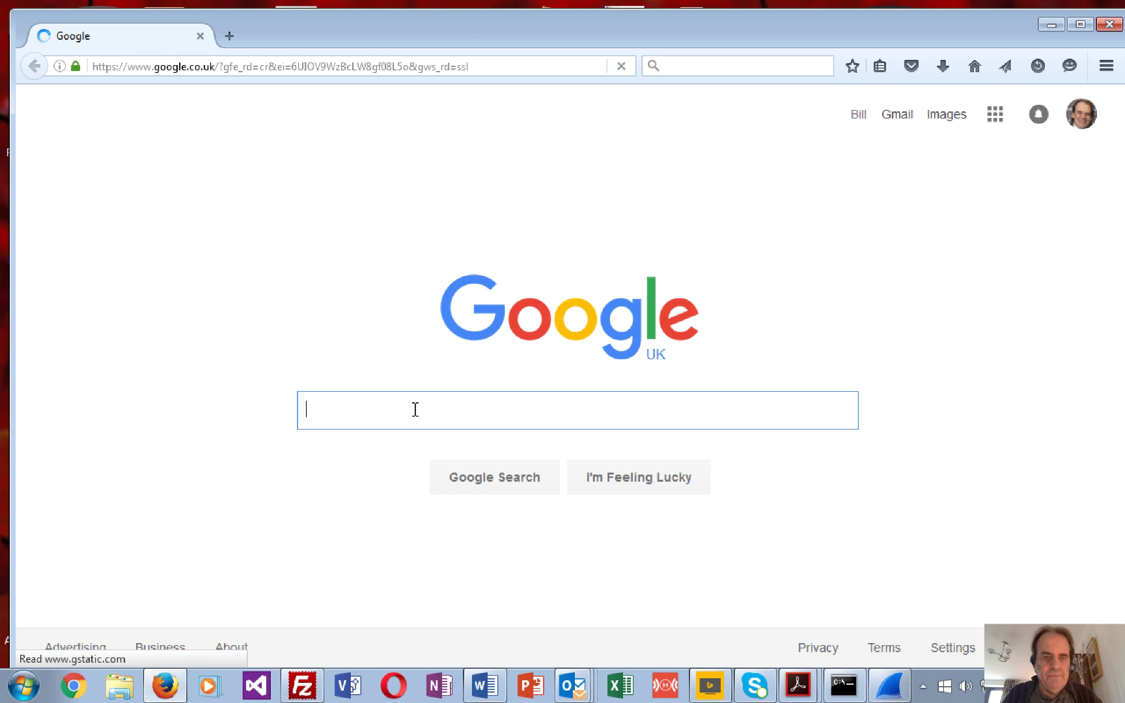
text(bb)
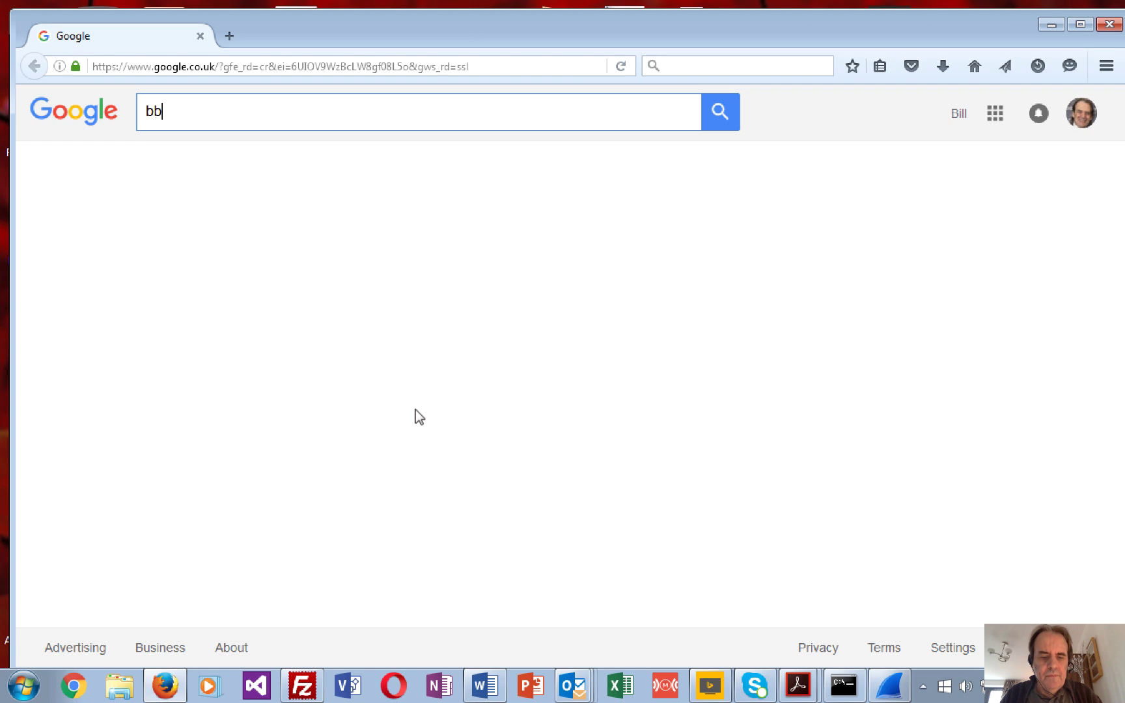
text(c)
click(190, 205)
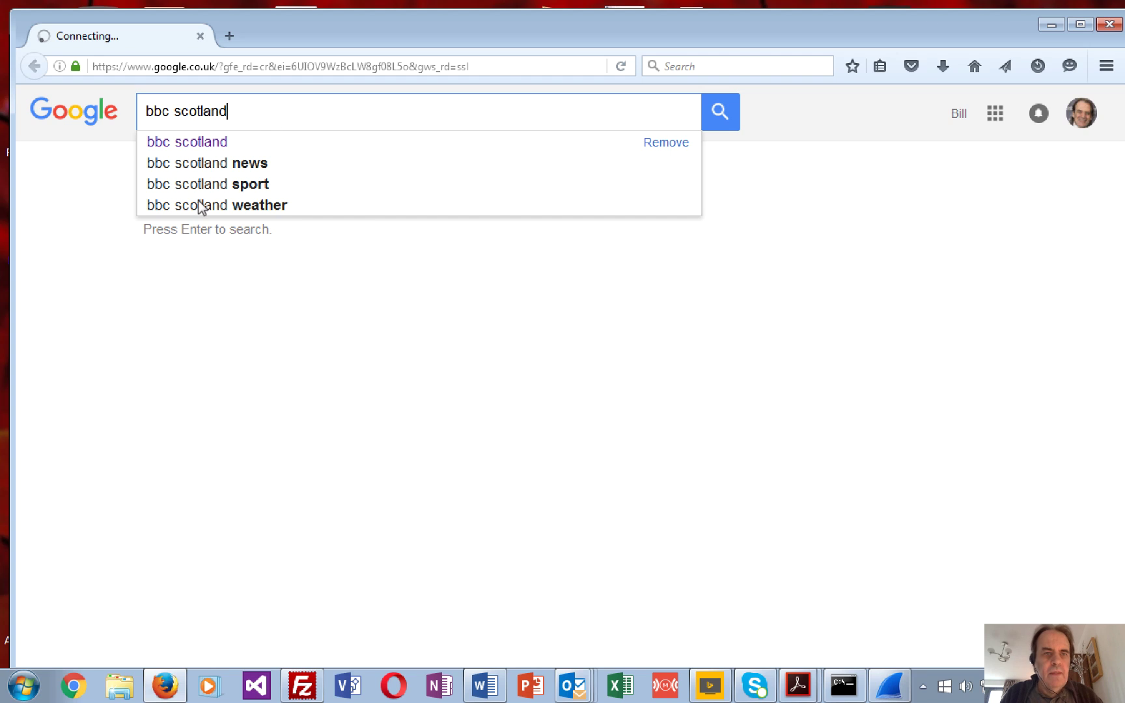
Search Google for "bbc scotland sport" and switch to its video results and back to all results
click(243, 163)
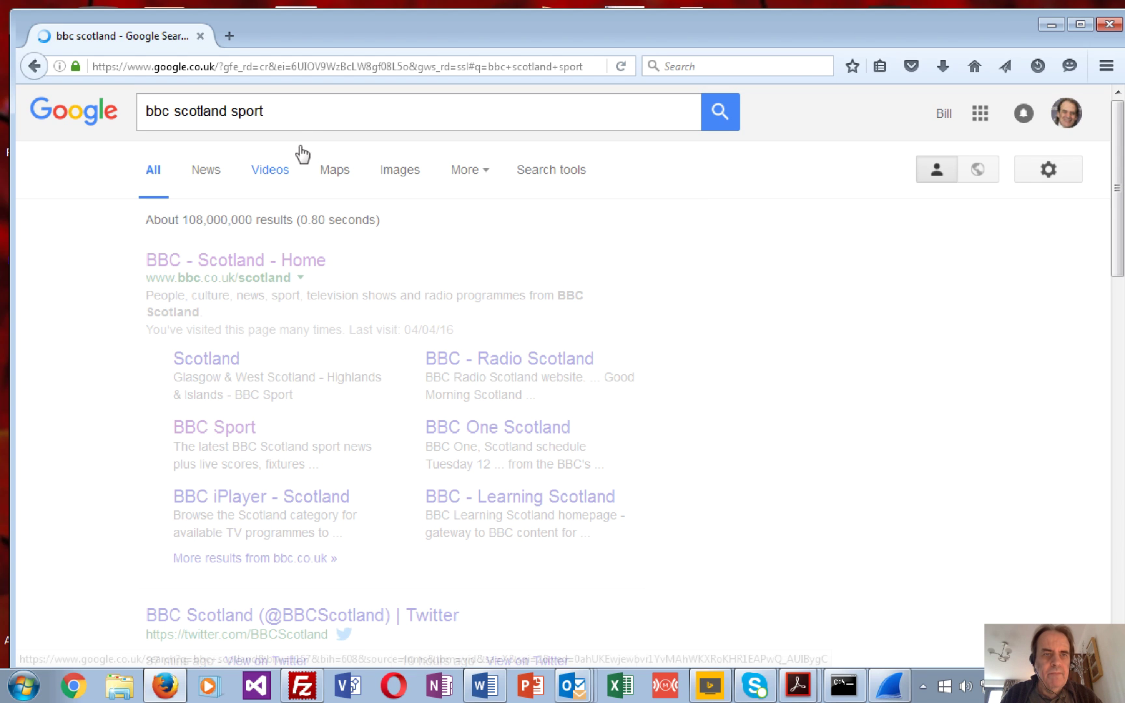
click(322, 110)
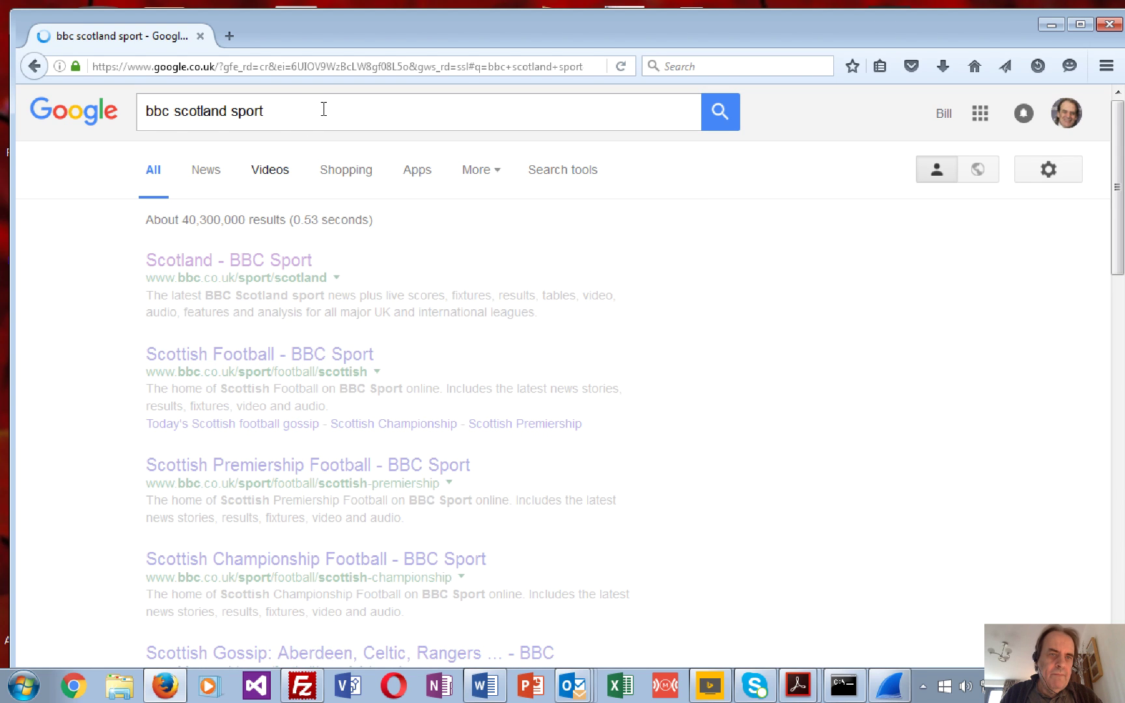
click(322, 133)
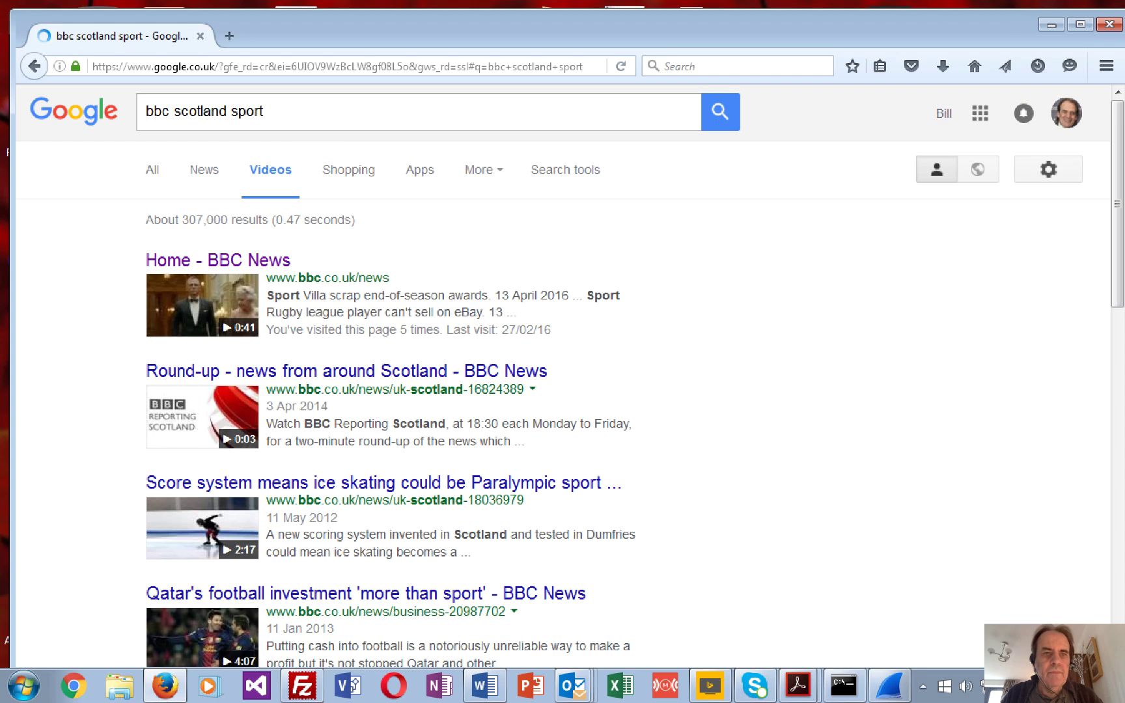
click(295, 109)
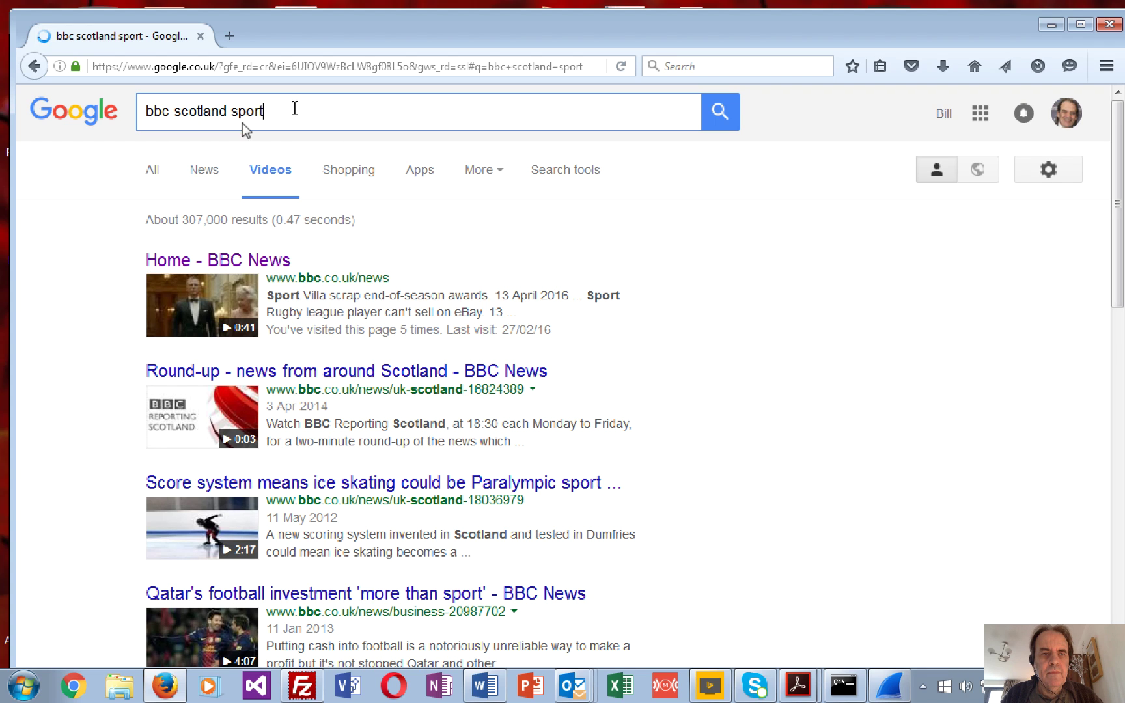
click(153, 174)
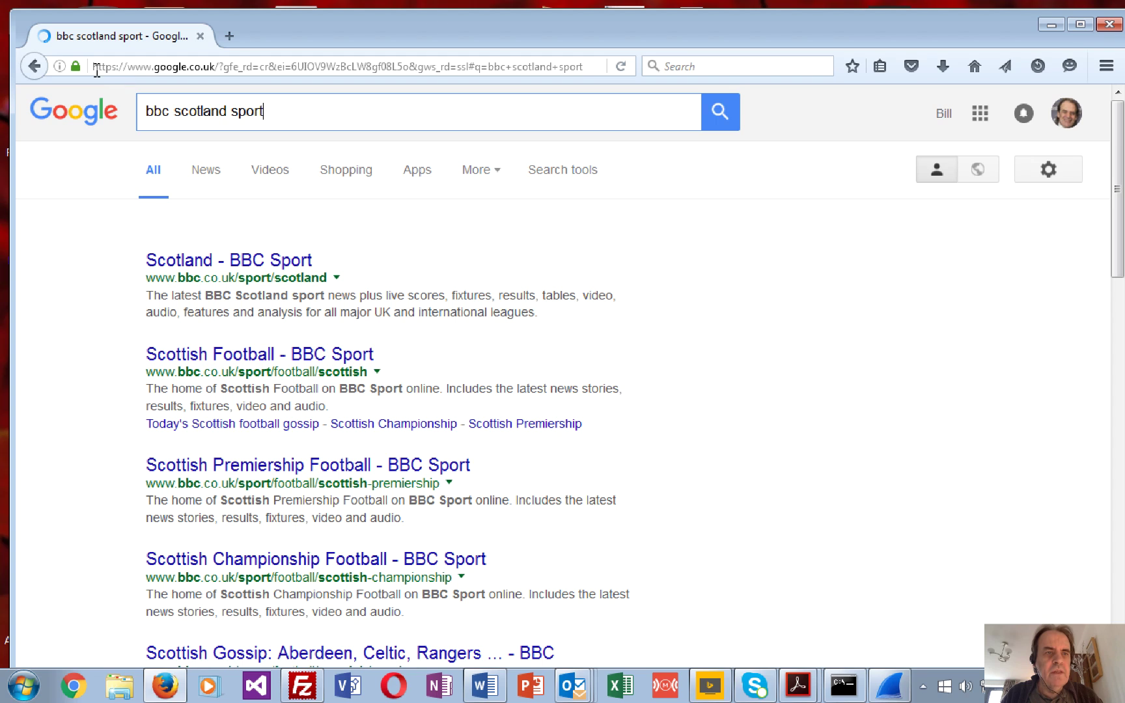
Extend the Google search to the suggested query "bbc scotland sport rangers"
click(338, 66)
click(295, 109)
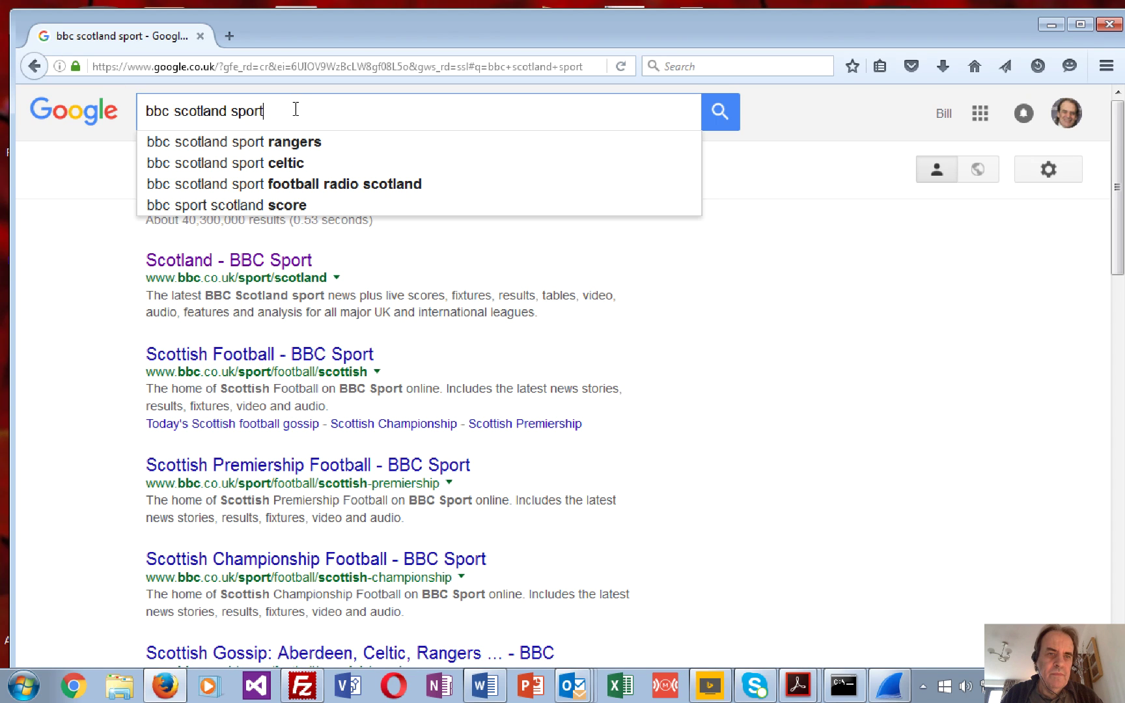
click(311, 141)
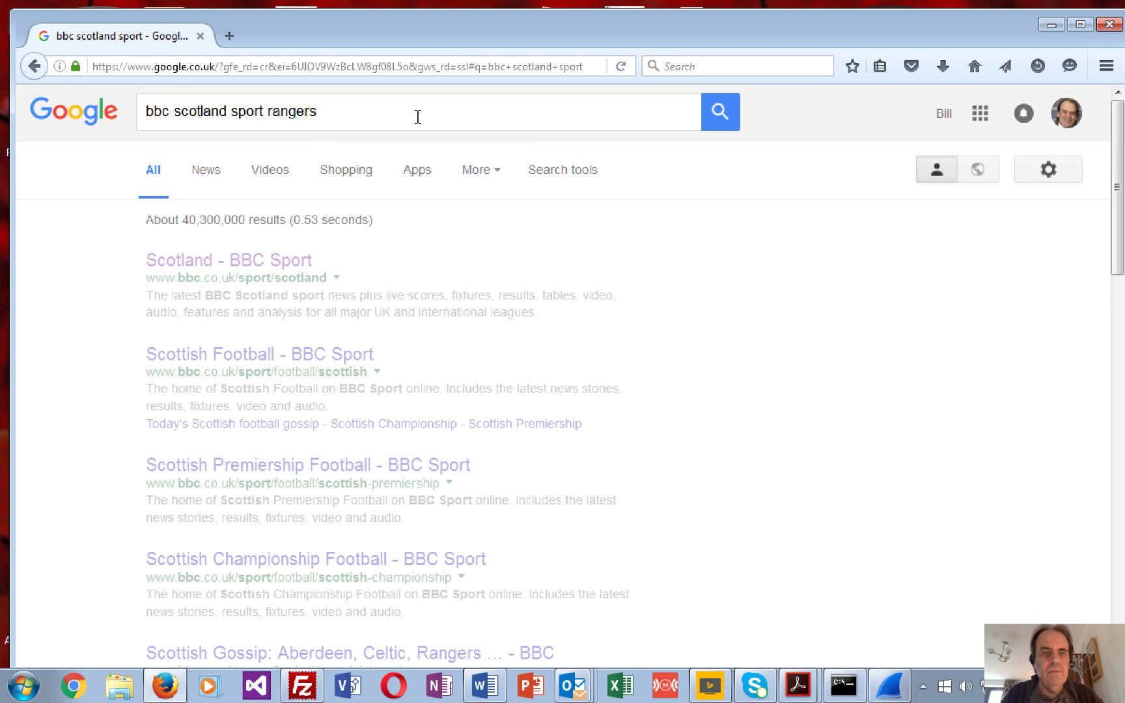
Put Firefox out of the way, bring the Wireshark window into view and stop the live capture
click(1070, 25)
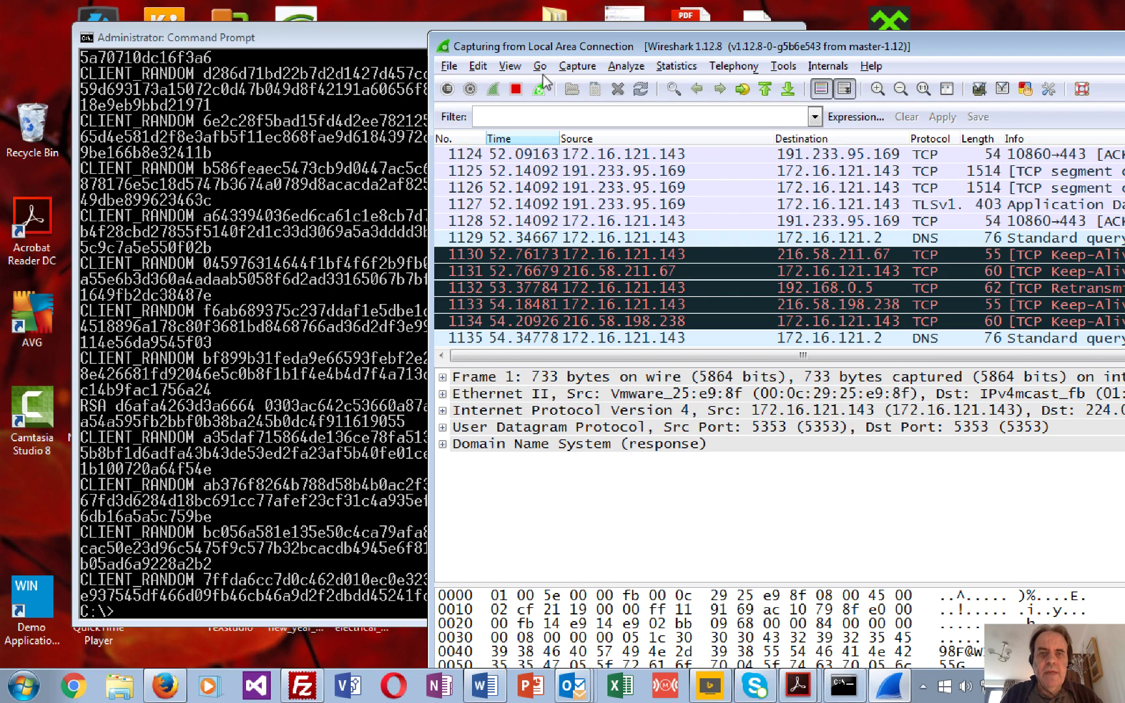
drag(545, 50, 128, 39)
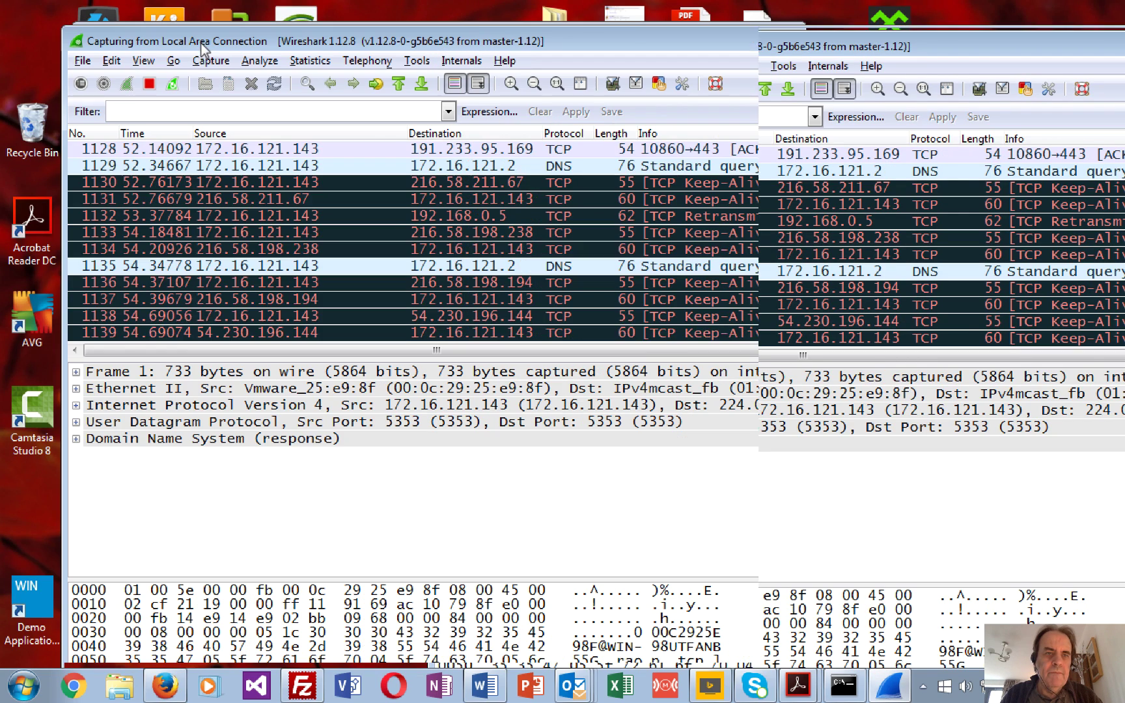
key(ctrl+e)
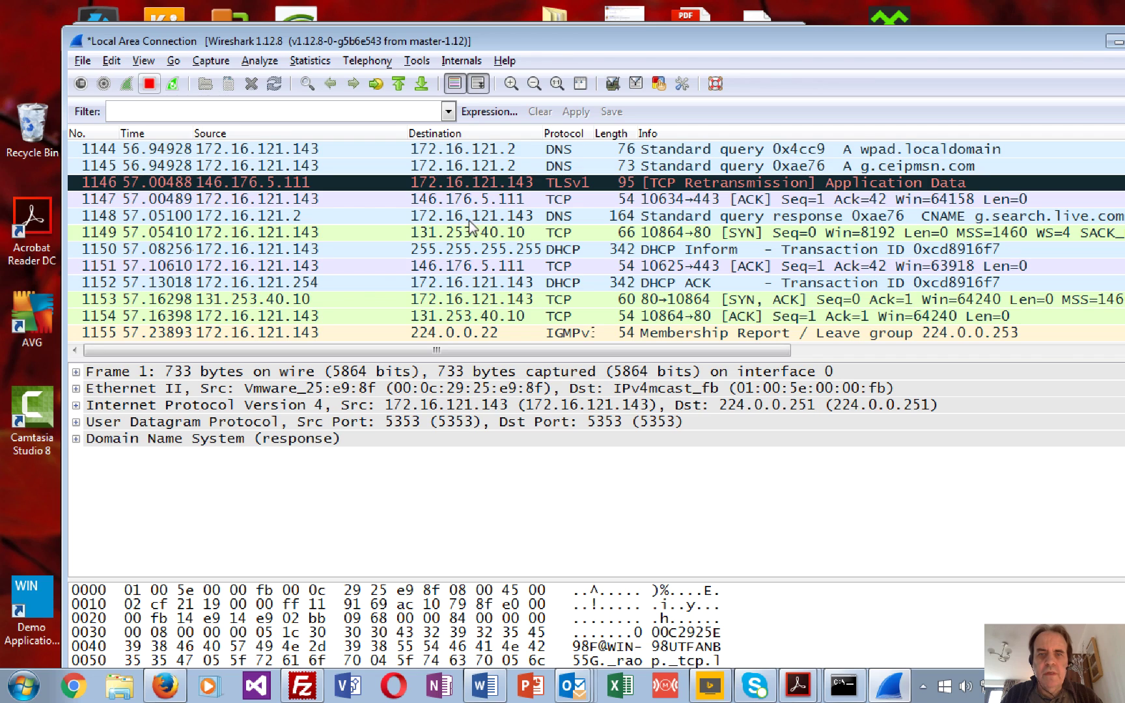
click(469, 219)
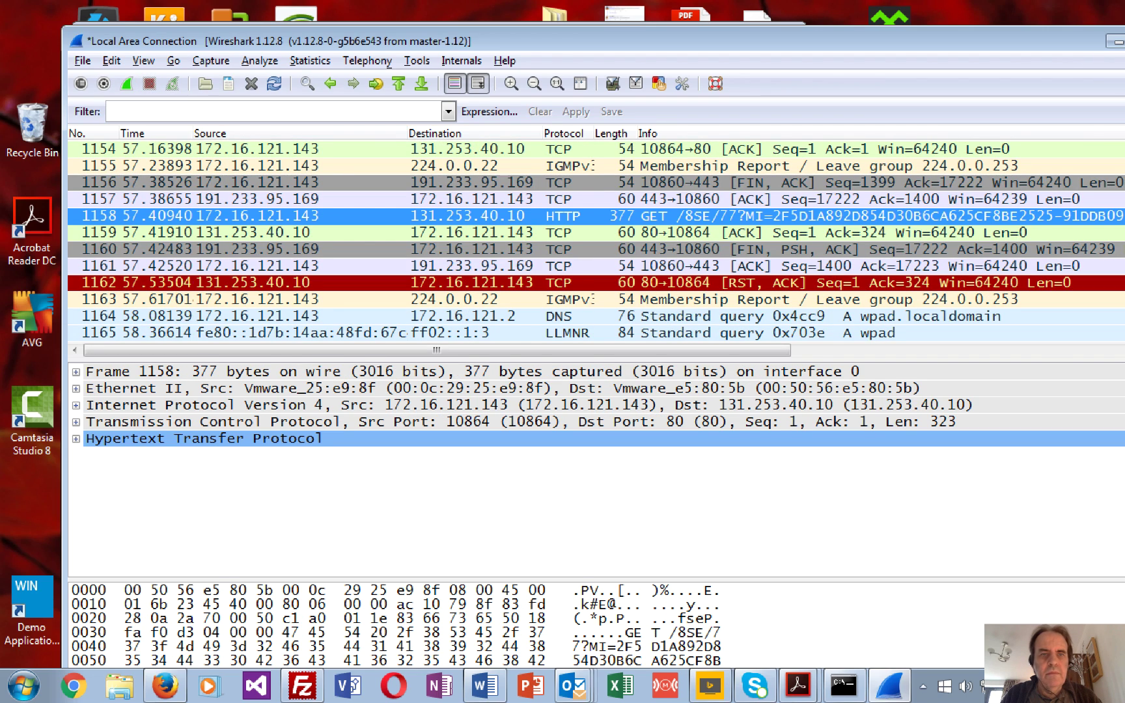
Filter the captured packets with the display filter ssl
click(378, 113)
text(ssl)
key(Return)
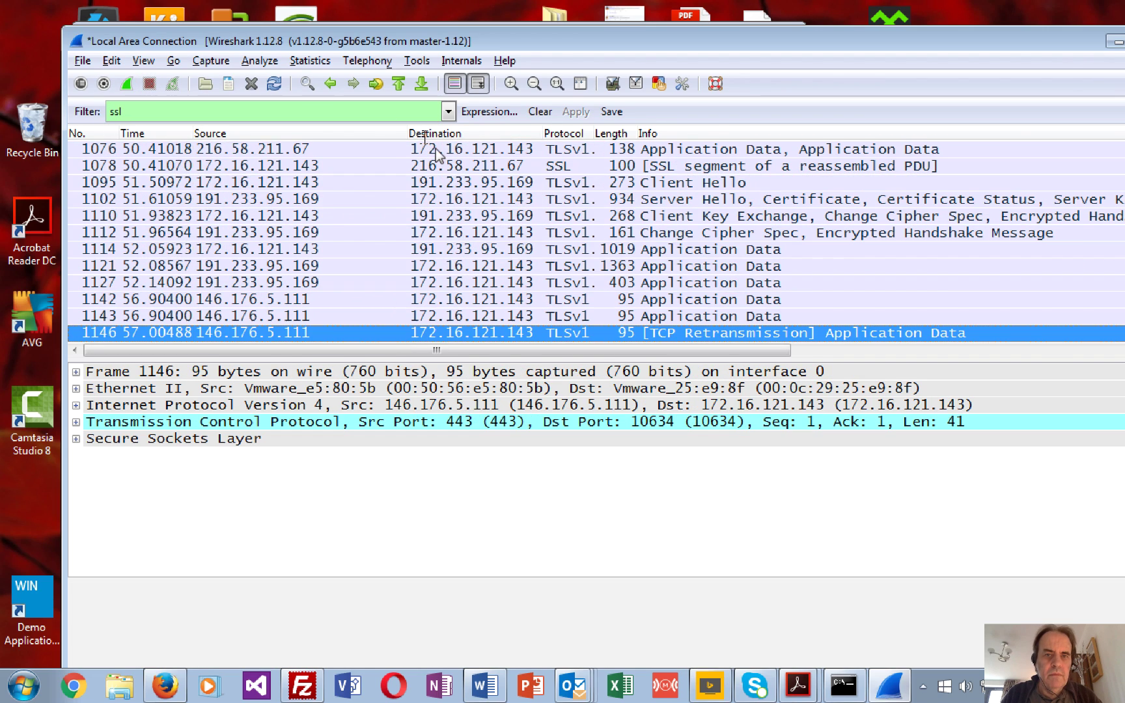
Follow the SSL stream of packet 344, the reassembled SSL segment sent from 216.58.198.227
click(524, 253)
scroll(525, 260, up, 3)
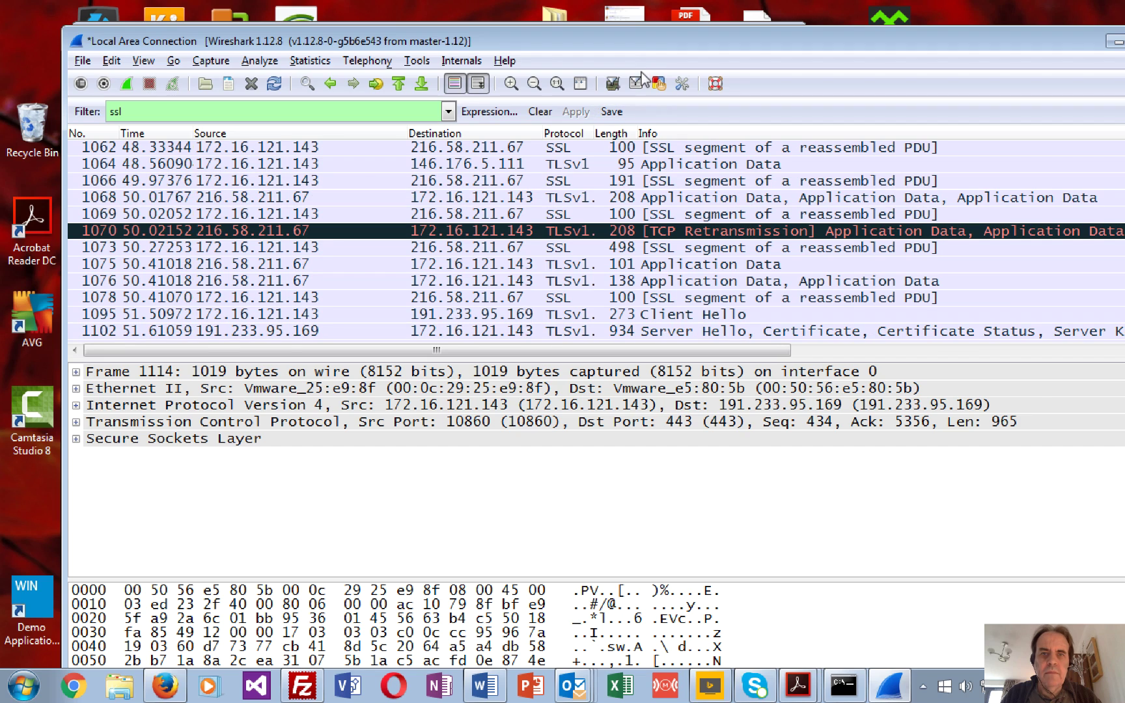
drag(650, 41, 544, 41)
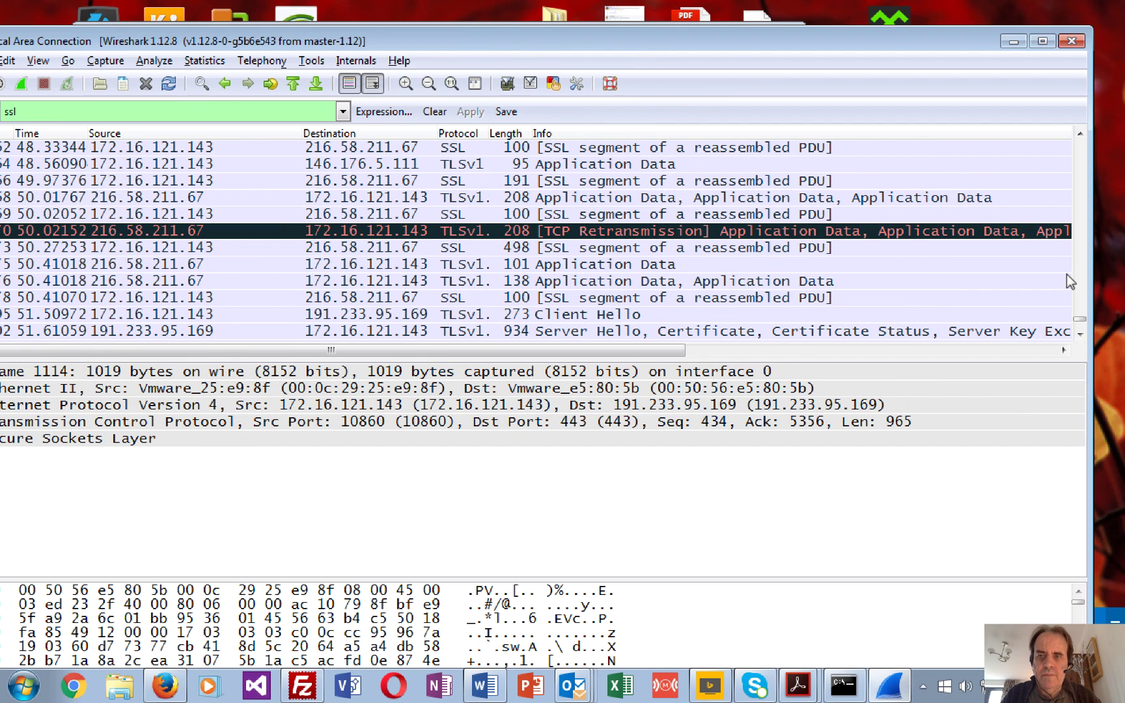
drag(1079, 320, 1084, 187)
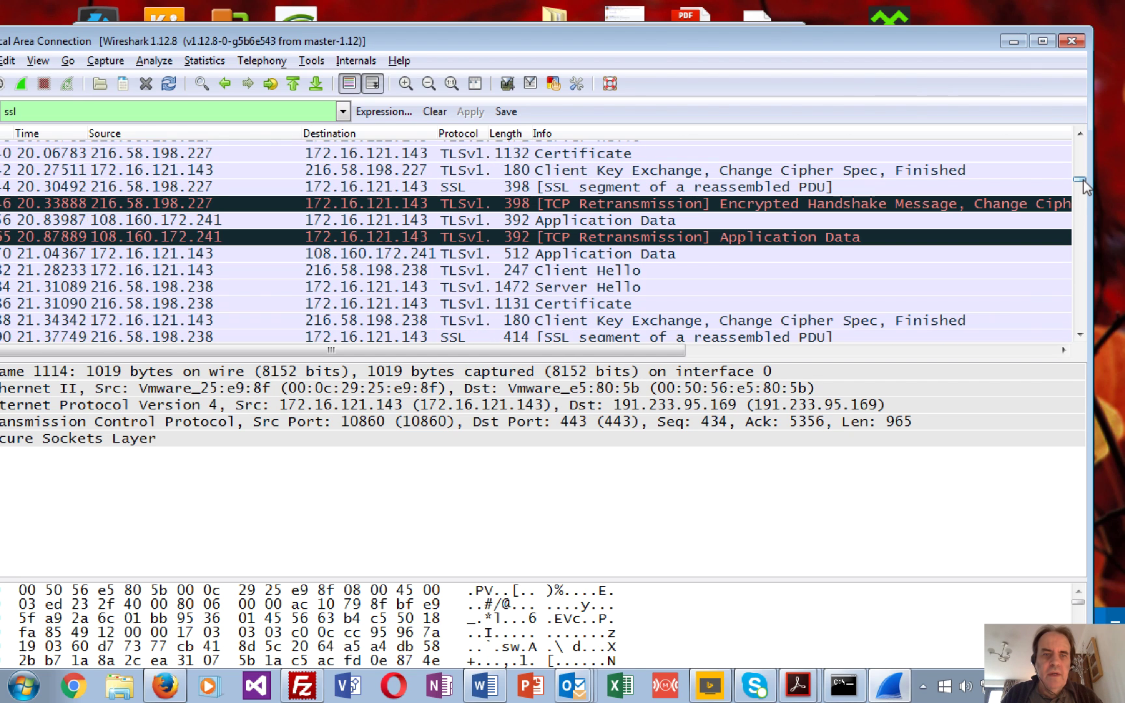
click(759, 189)
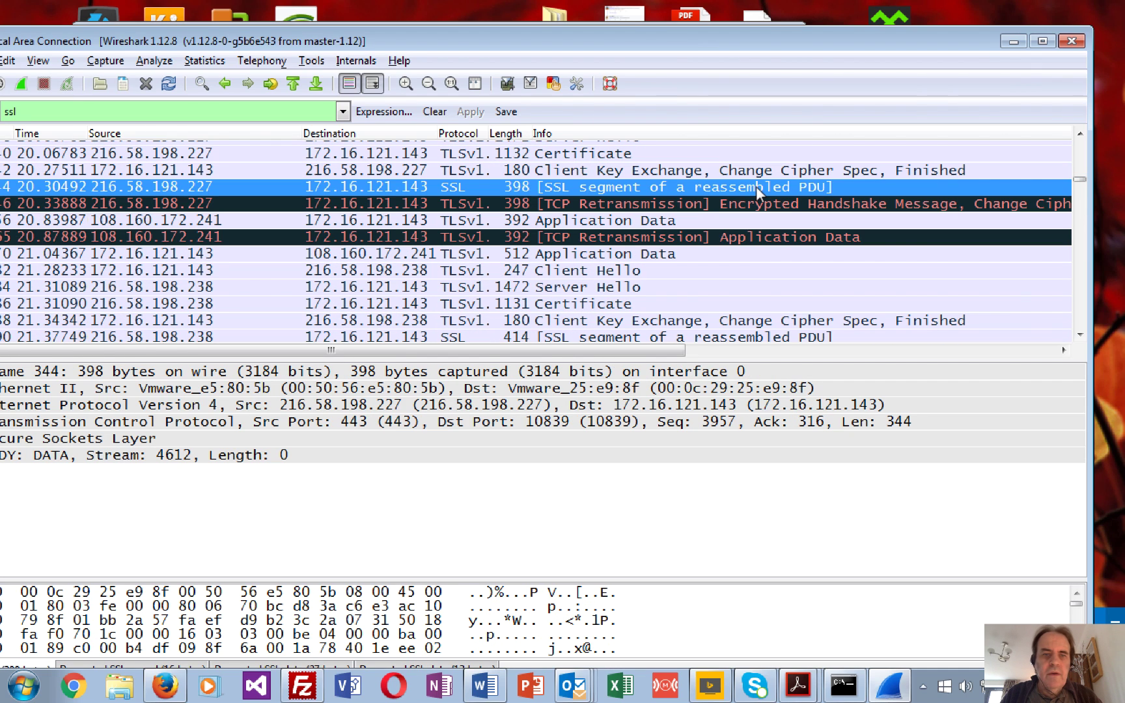
right_click(714, 191)
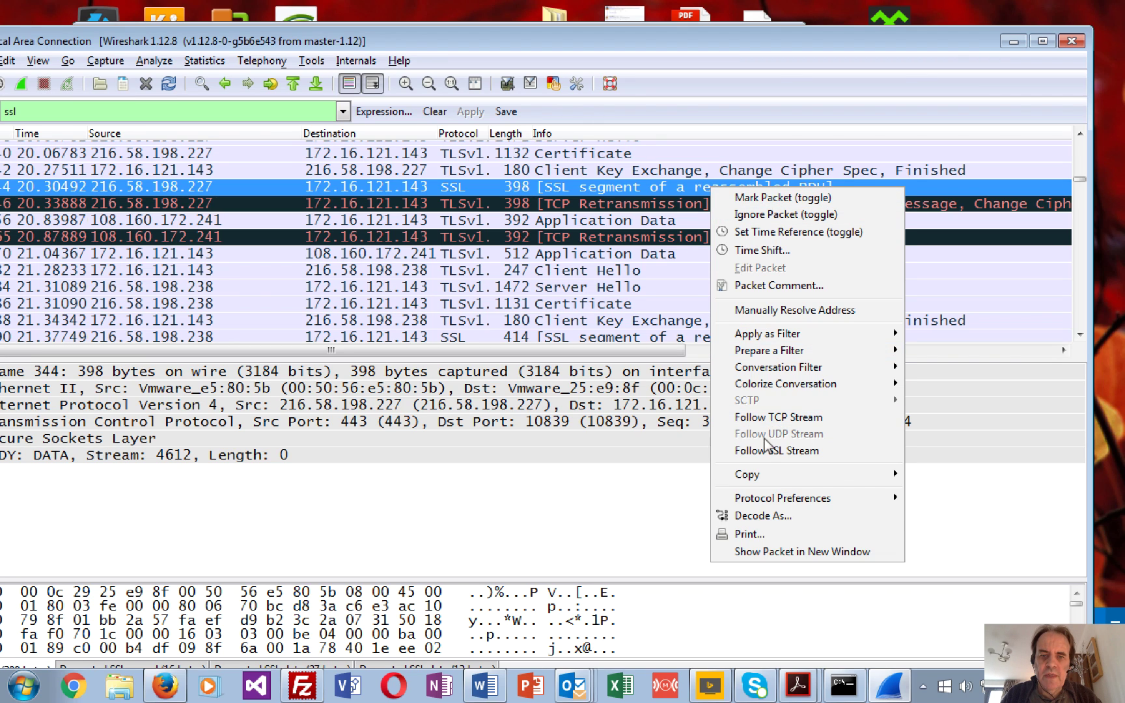
click(765, 452)
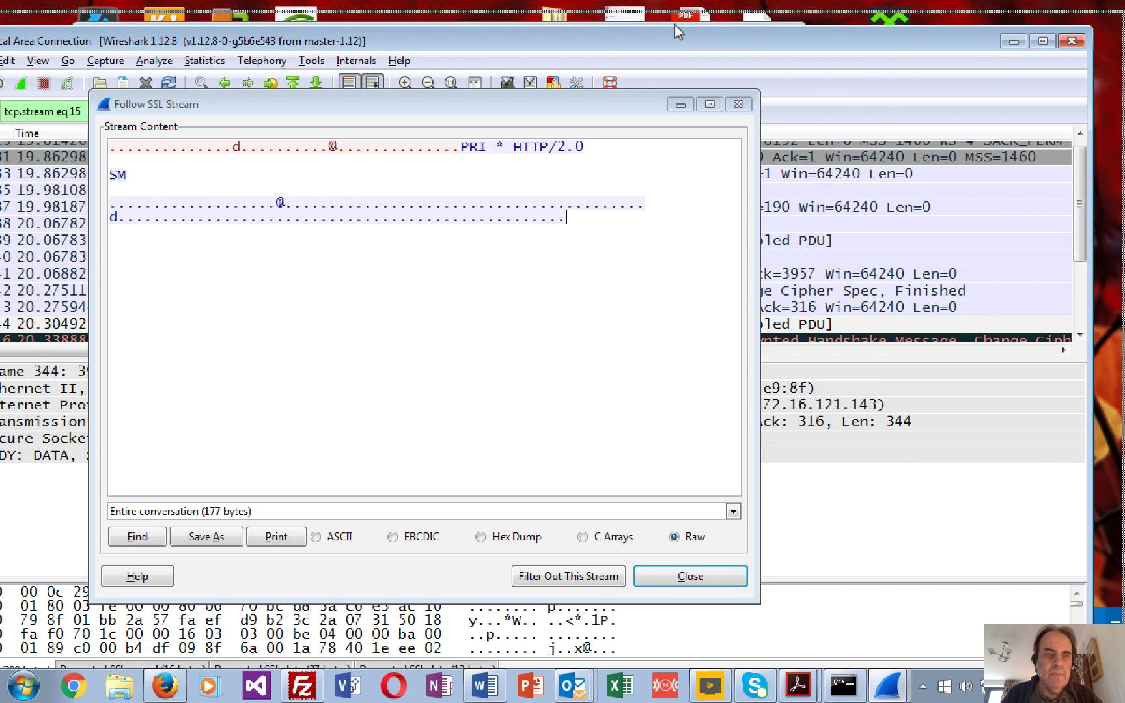
Examine the last decrypted SSL data block of packet 344 and expand its SPDY details
double_click(674, 31)
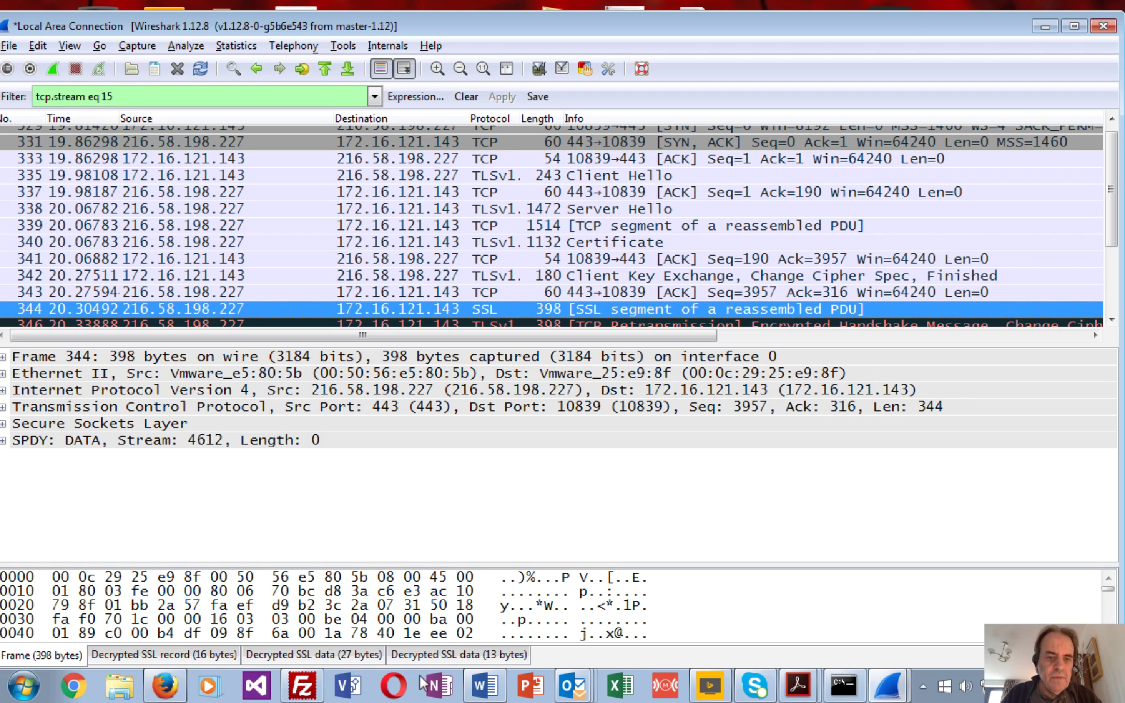
click(438, 656)
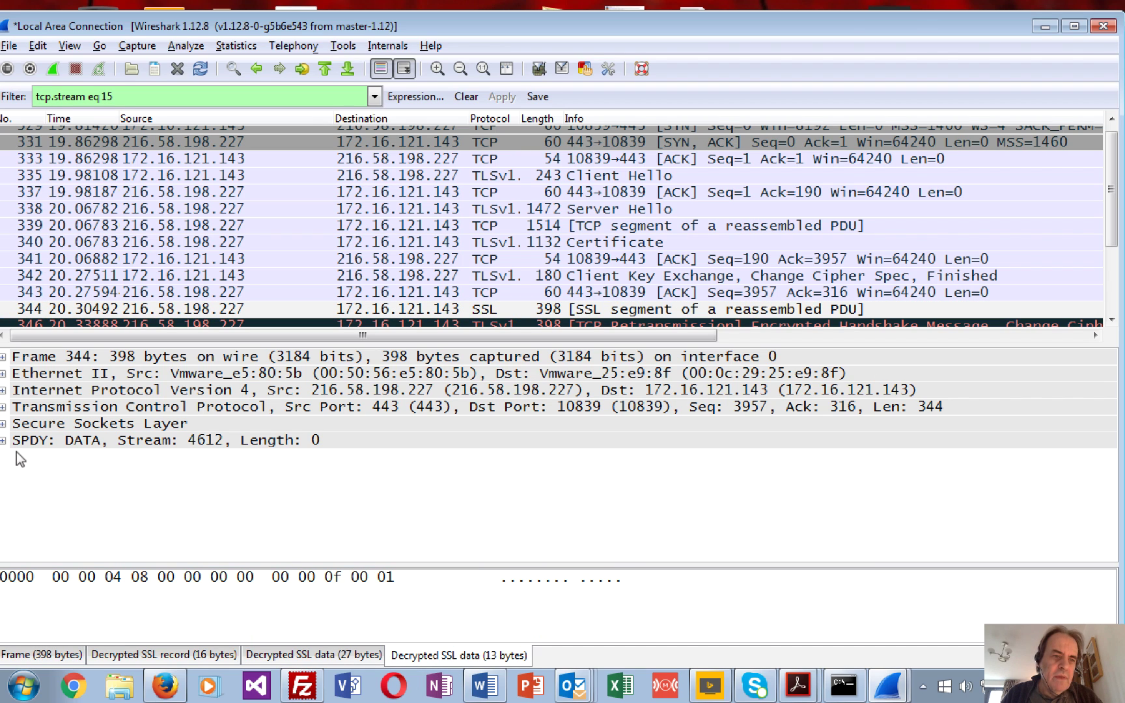
click(3, 441)
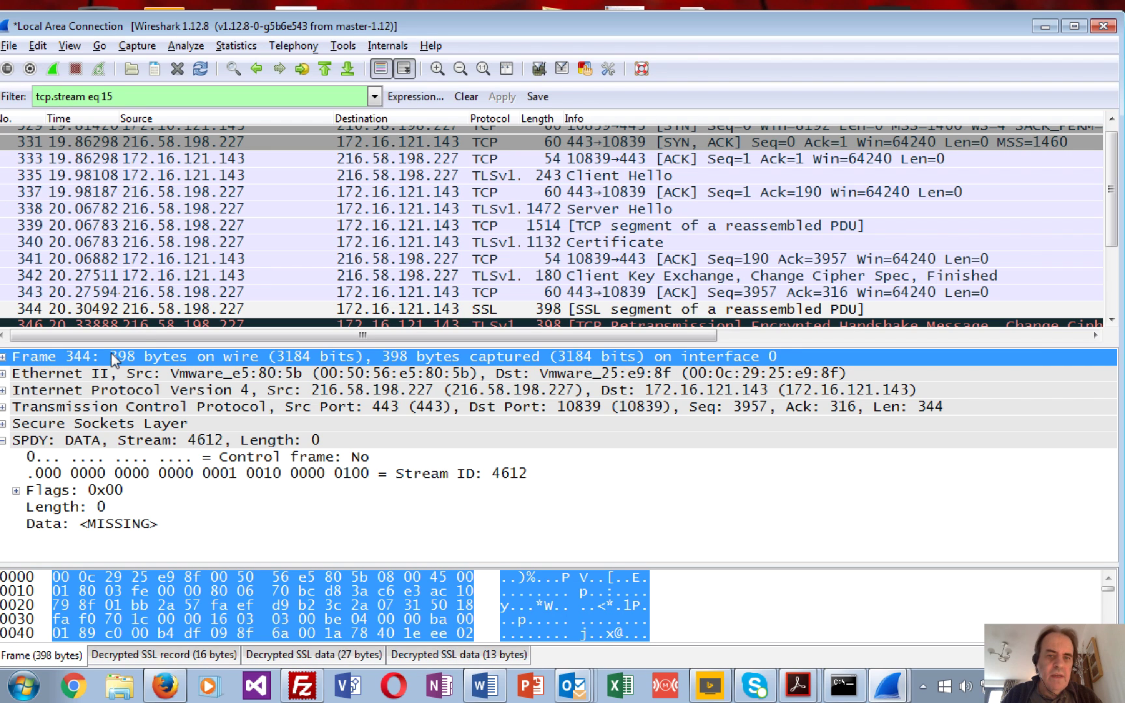
Clear the stream filter, look through the full capture and reapply the display filter ssl
click(465, 96)
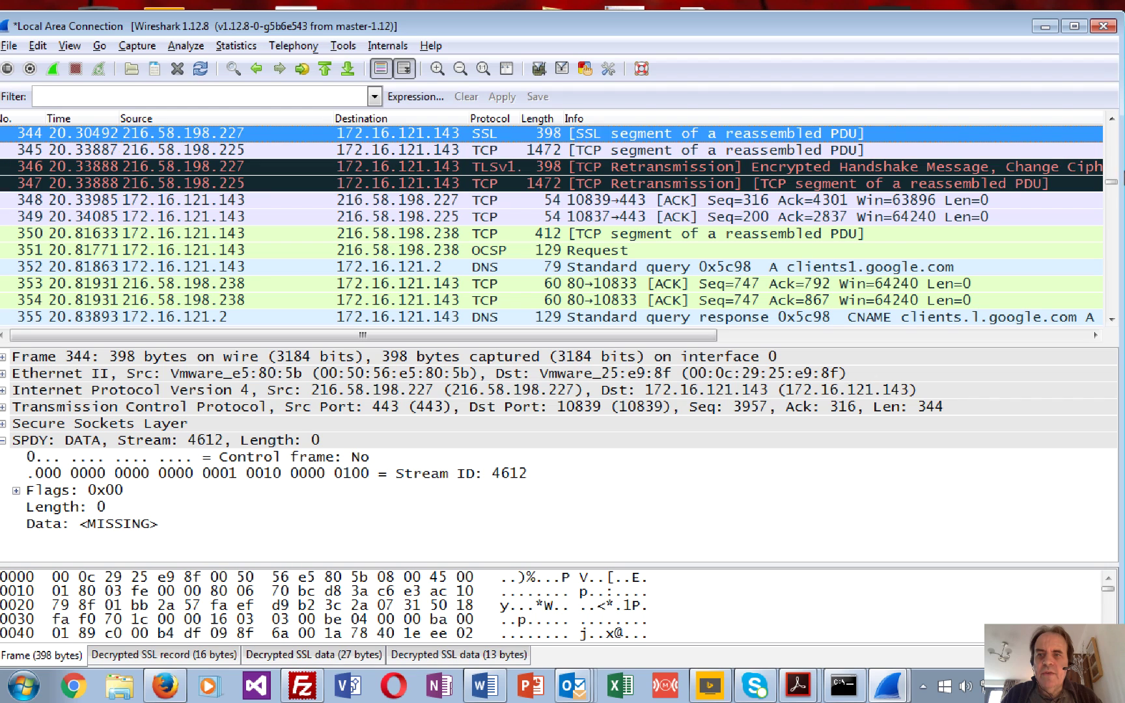
drag(1117, 188, 1111, 273)
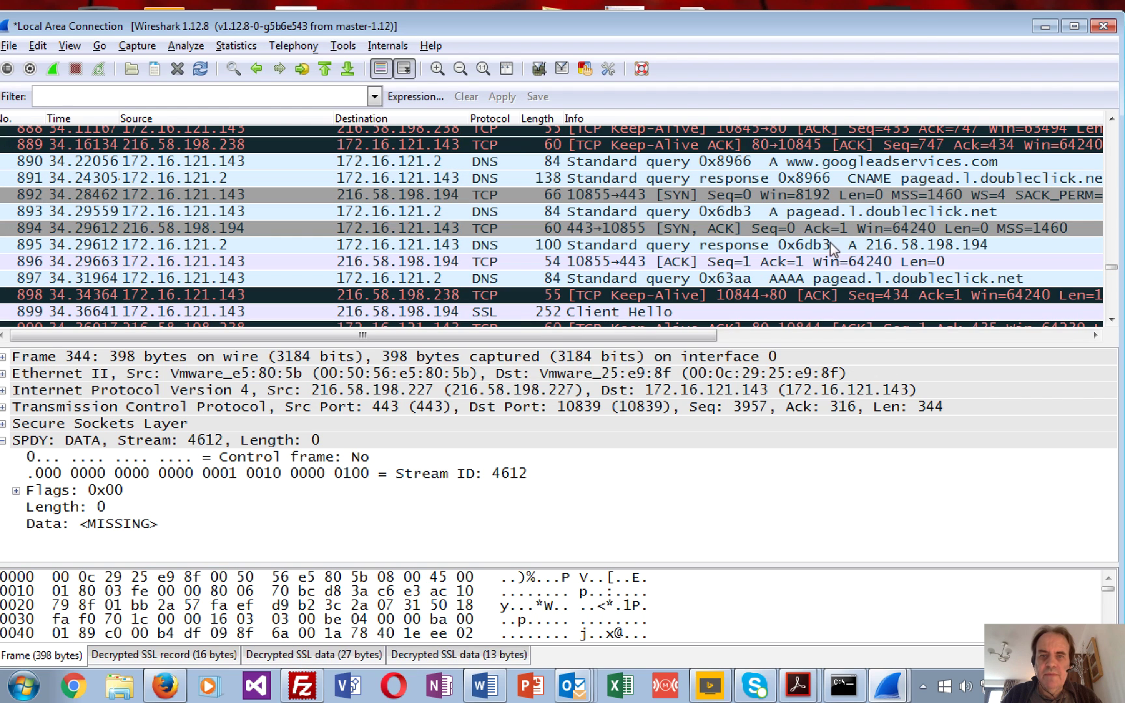
drag(1111, 301, 1122, 159)
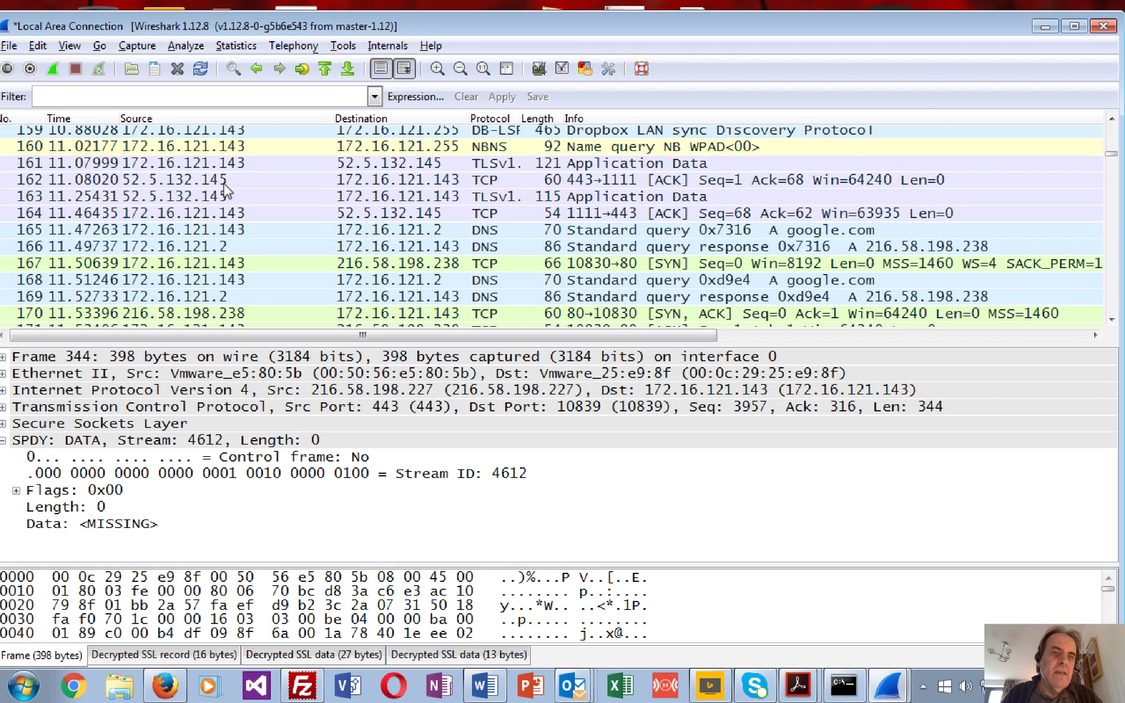
click(198, 97)
text(ssl)
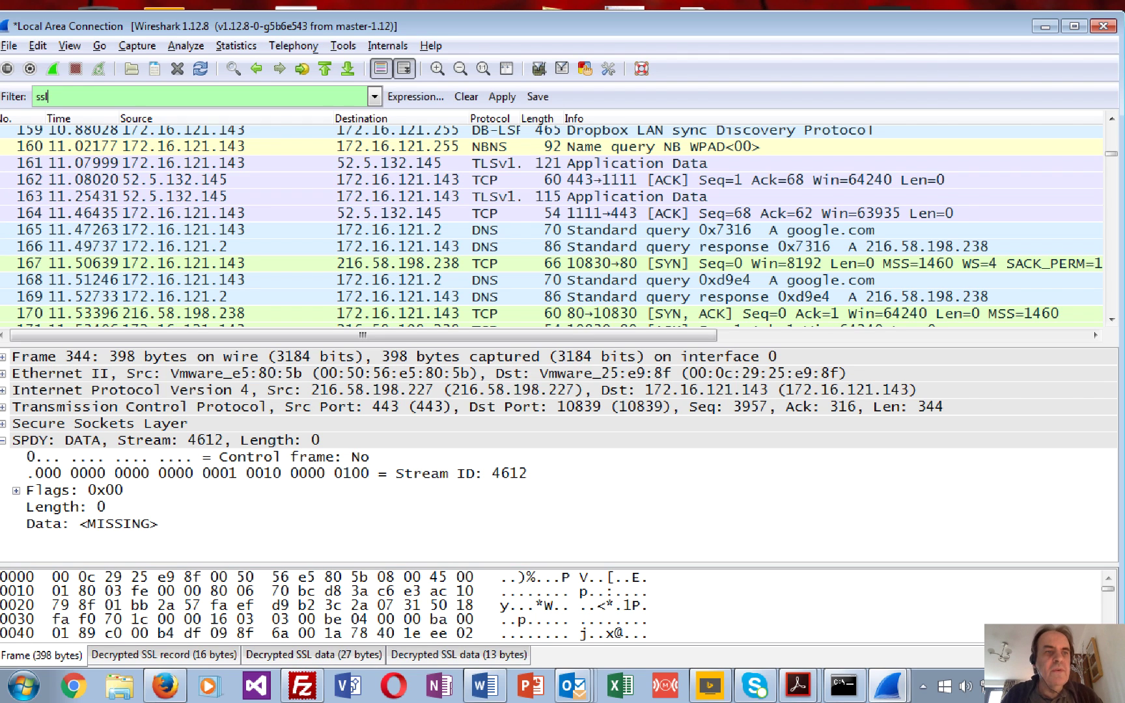
key(Return)
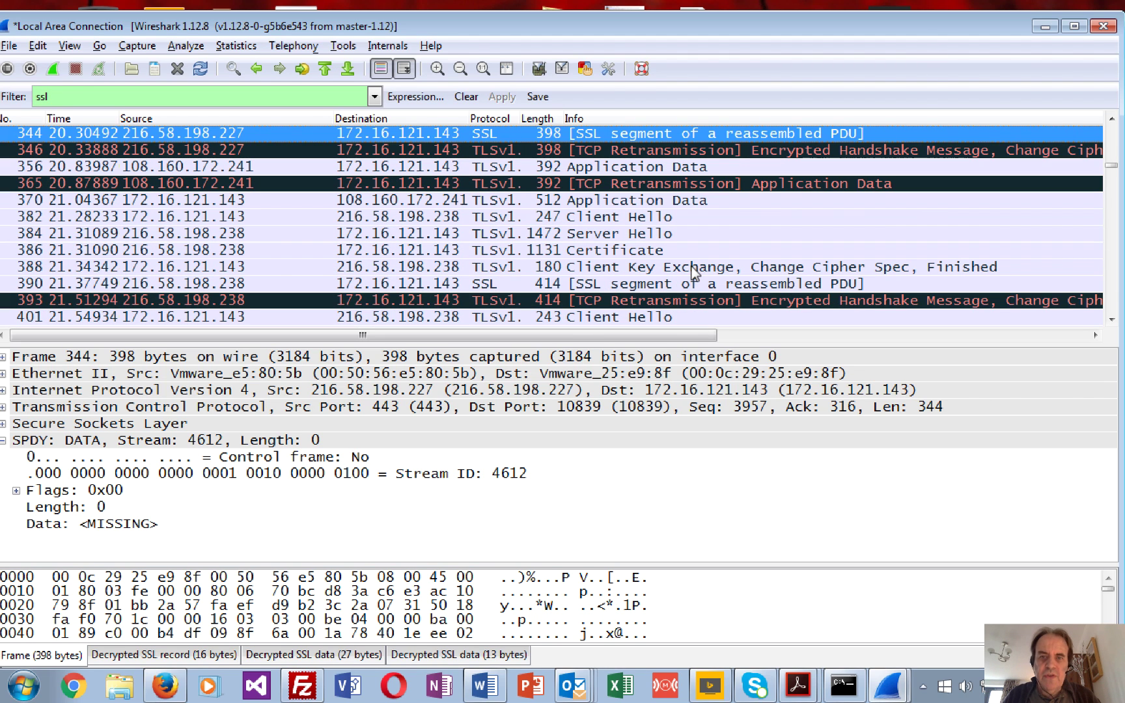
Examine the decrypted SSL data of packet 760 and select the SSL segment data under its Secure Sockets Layer details
click(693, 269)
scroll(1115, 269, down, 20)
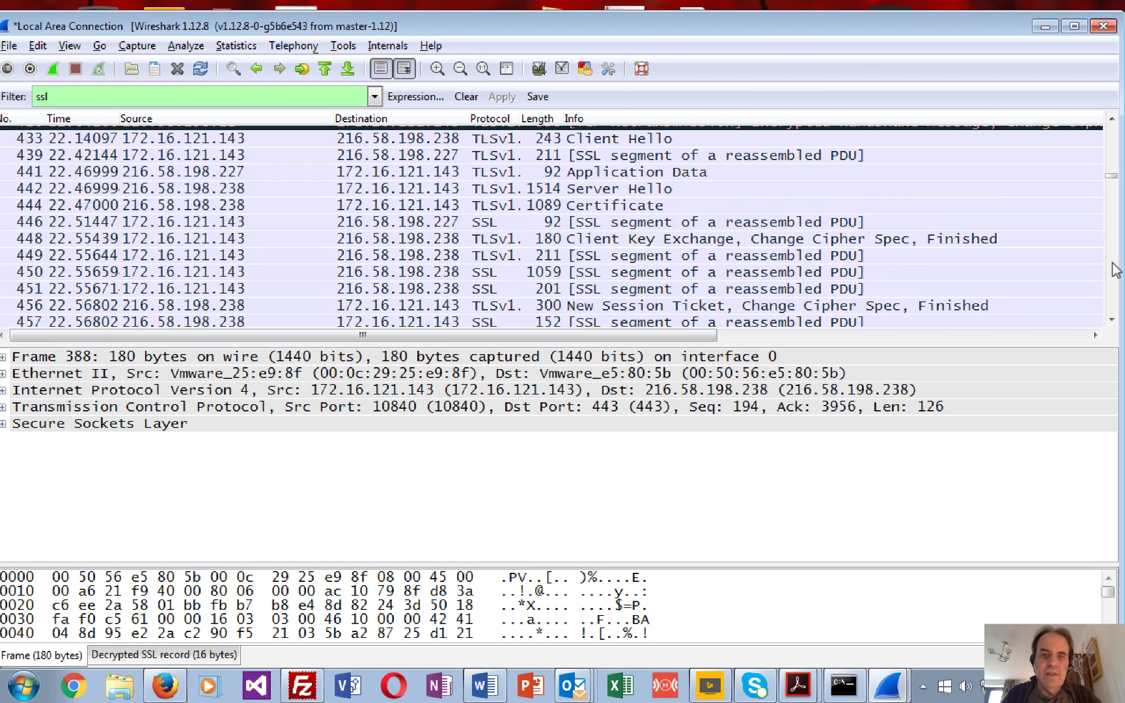
scroll(1114, 269, down, 16)
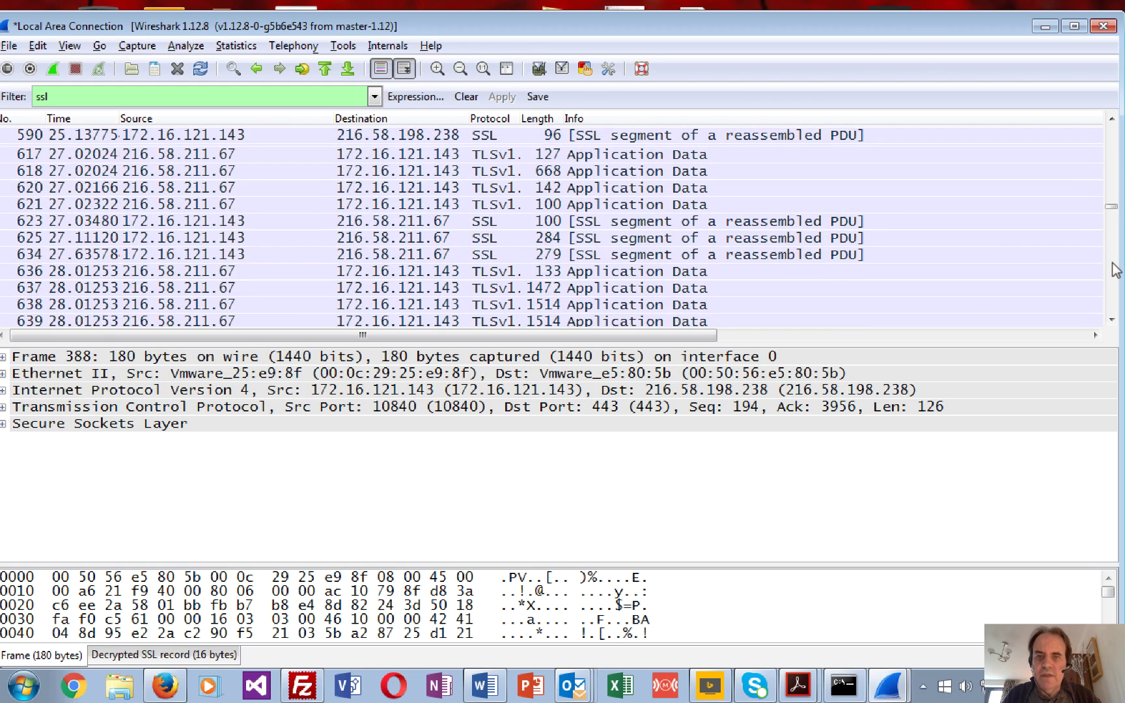
scroll(973, 274, down, 3)
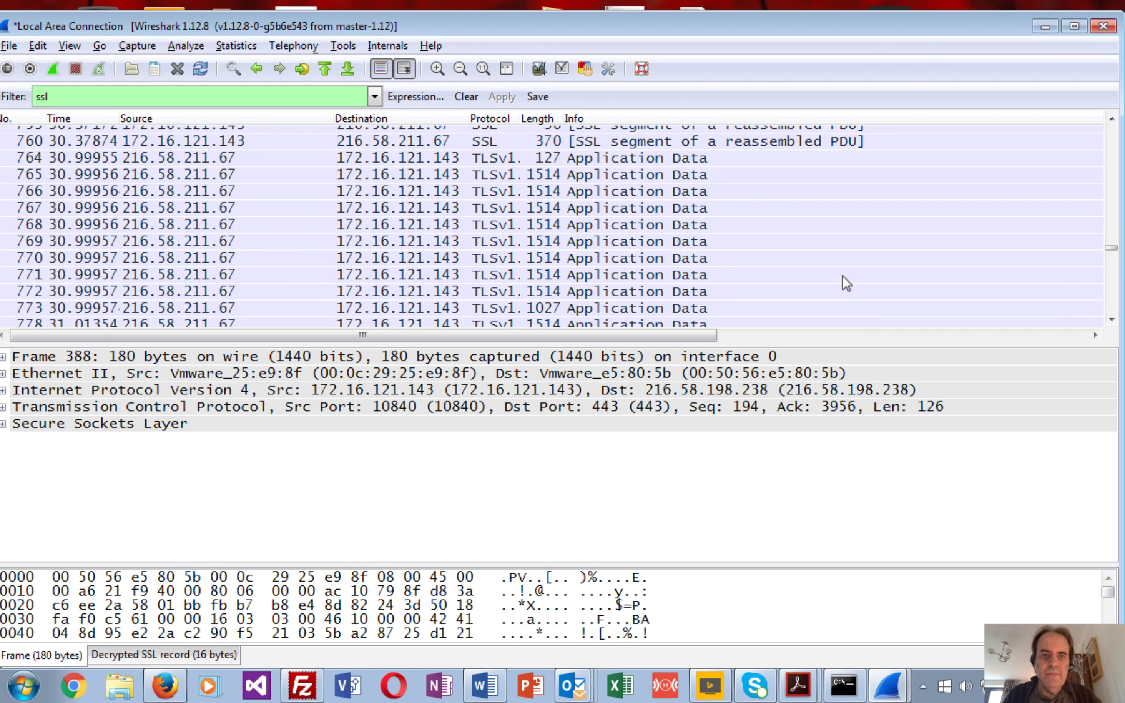
click(665, 142)
right_click(666, 144)
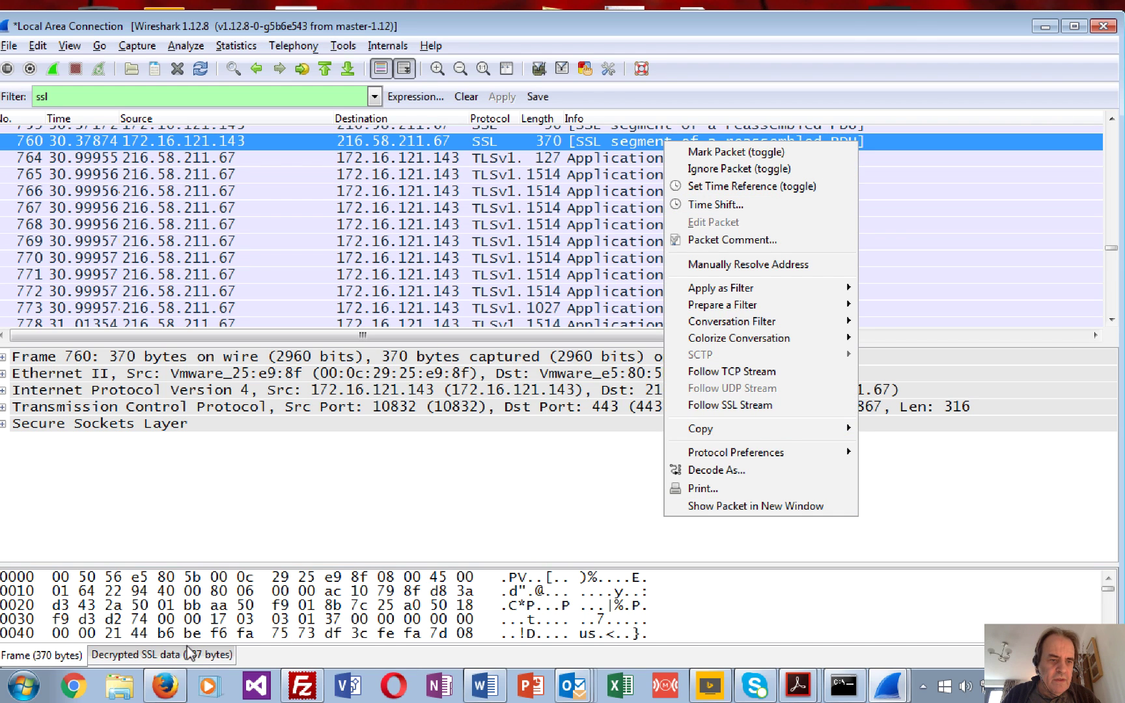
click(163, 656)
click(161, 656)
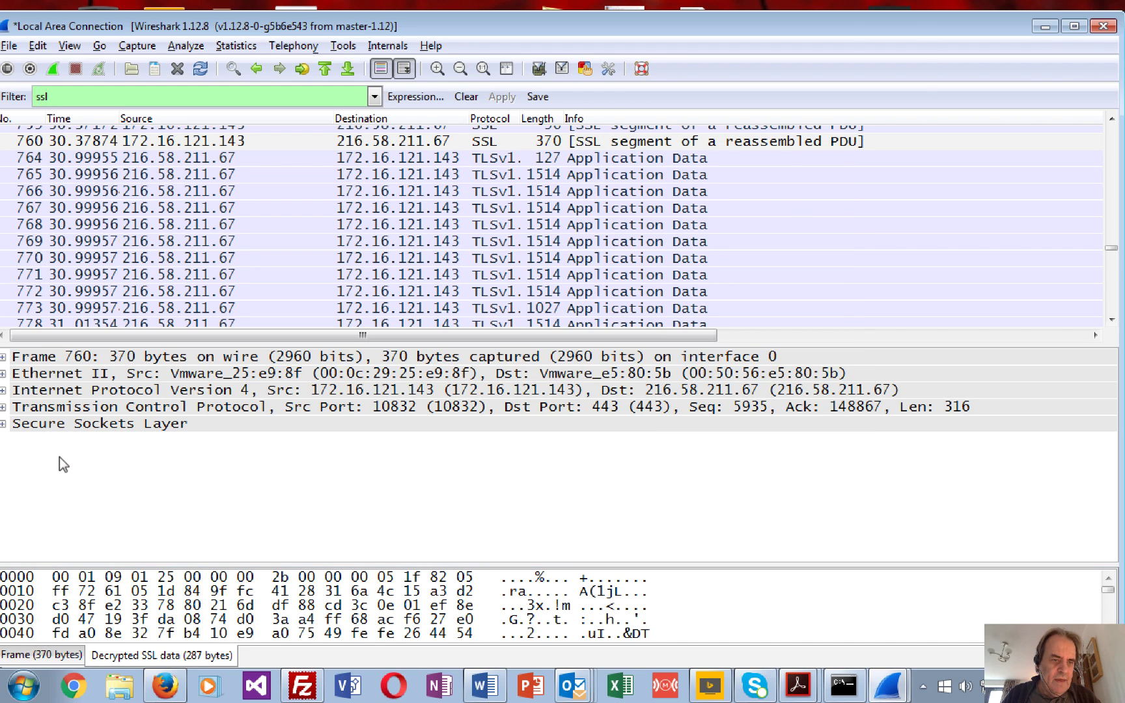
click(13, 429)
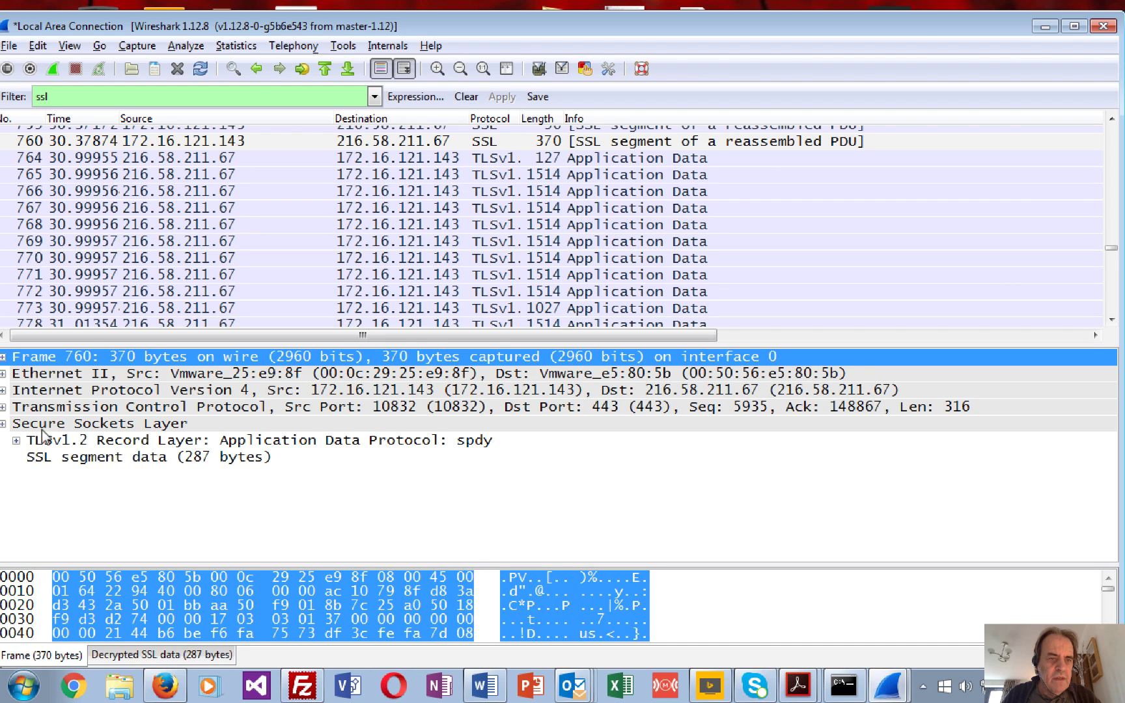
click(74, 458)
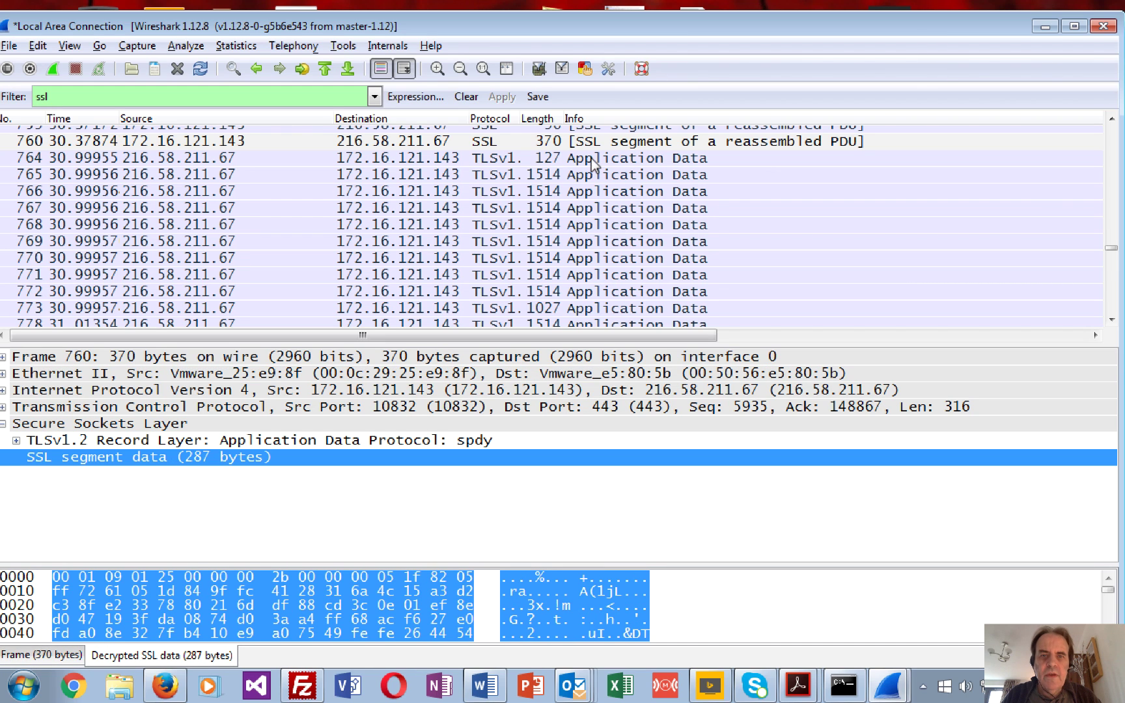
Select packet 760, the SSL segment sent to 216.58.211.67, and bring up its available packet commands
click(605, 141)
right_click(606, 141)
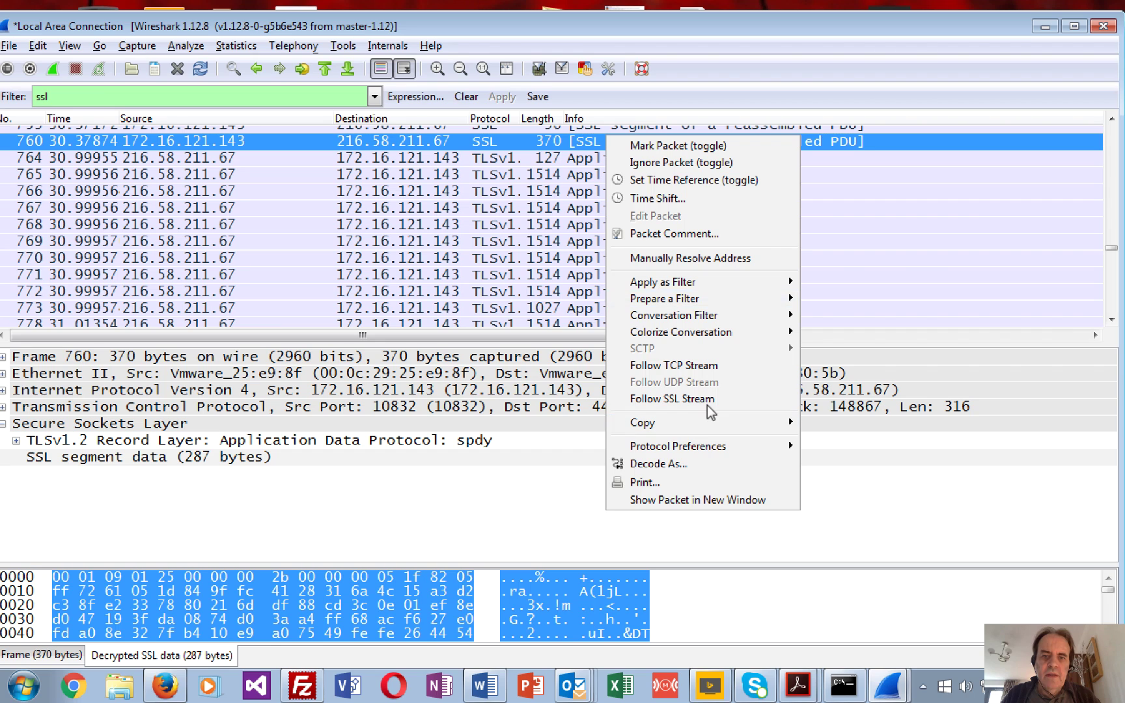
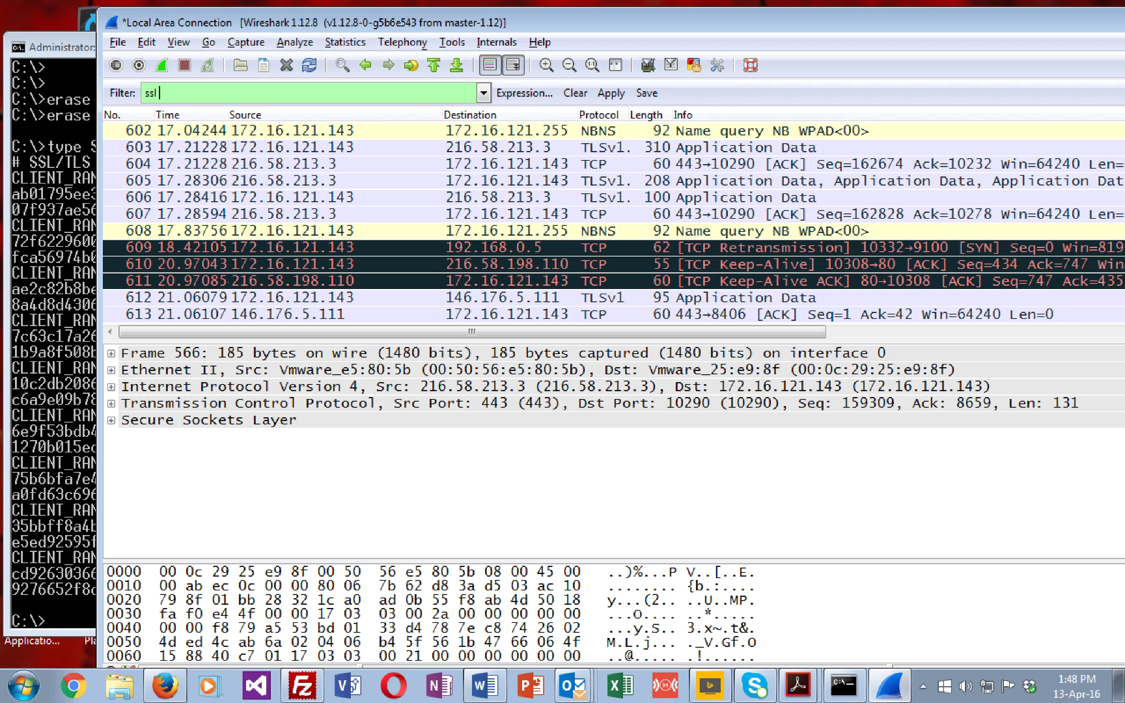
Extend the display filter to ssl && http and apply it to the capture
text(.)
key(BackSpace)
text(&&)
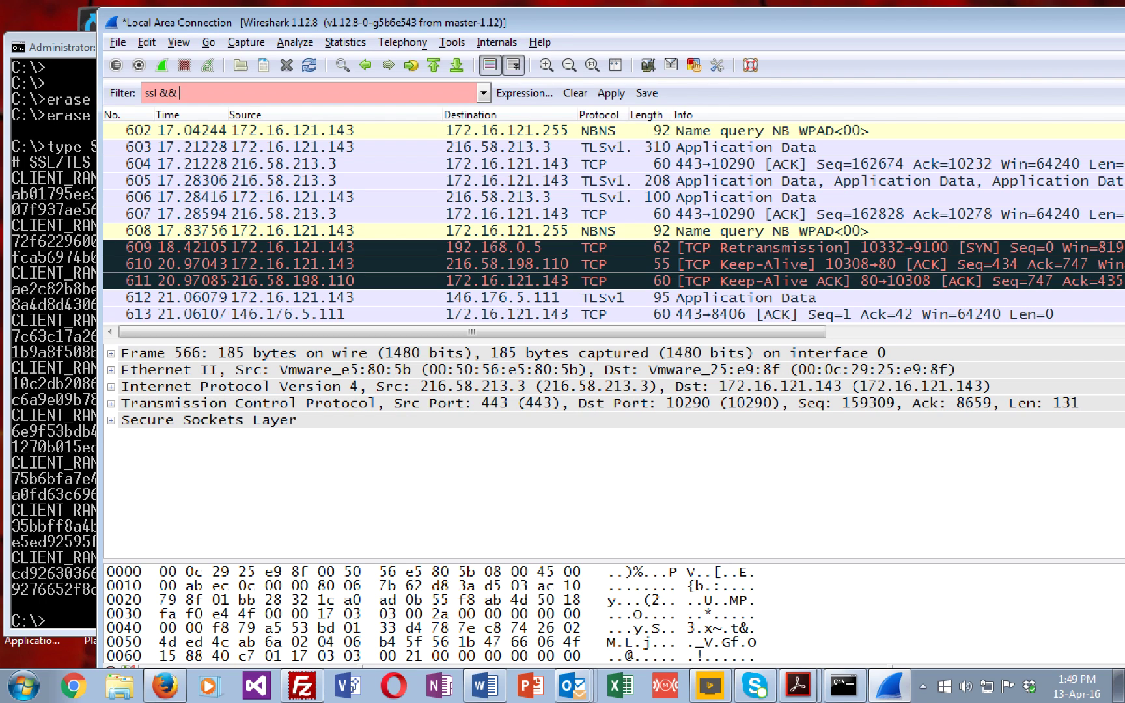
text( http)
key(Return)
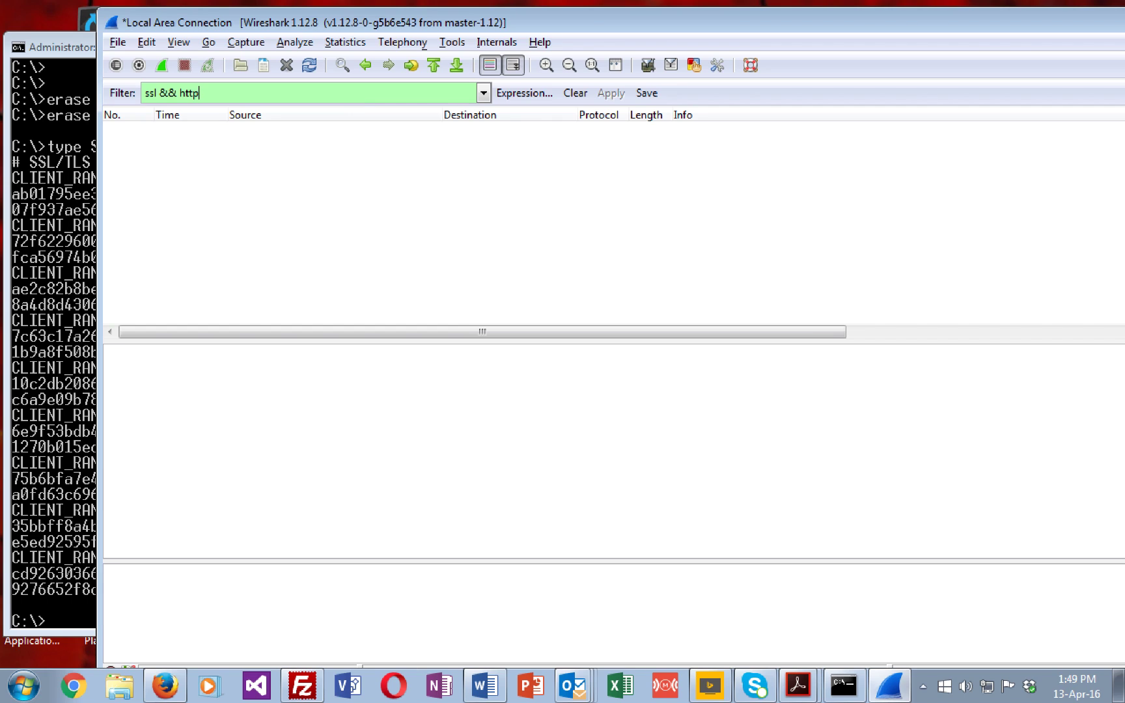
Clear the combined filter and apply the display filter ssl to the full capture
click(575, 94)
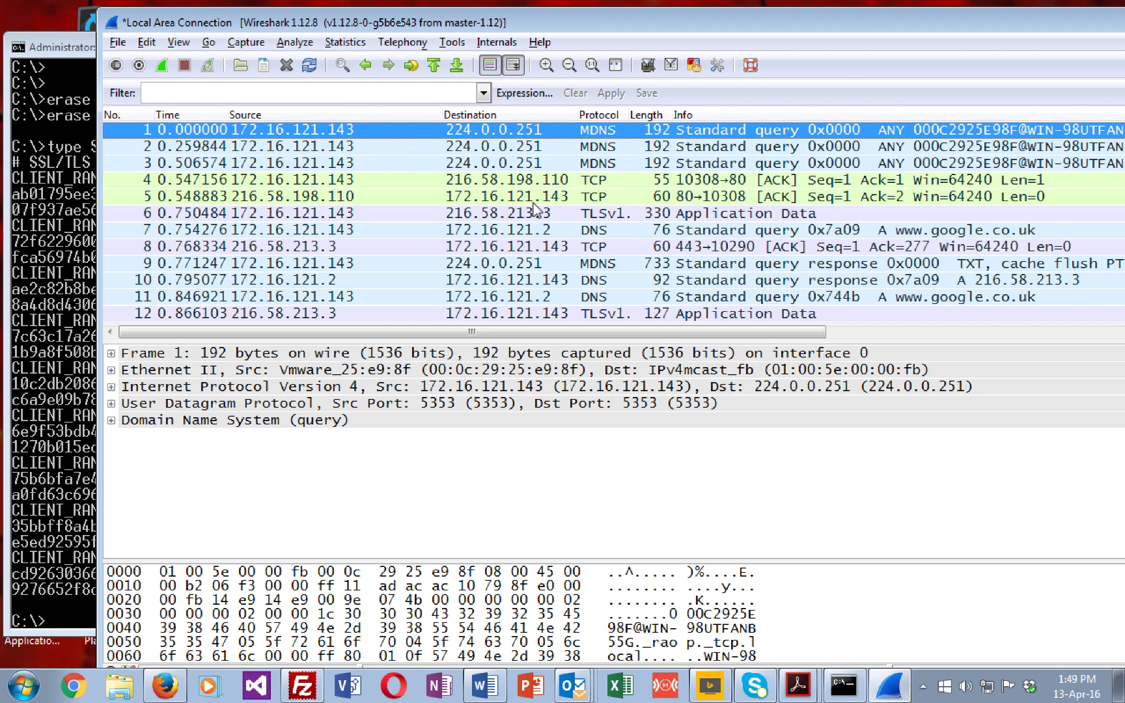
click(535, 230)
click(367, 89)
text(ssl)
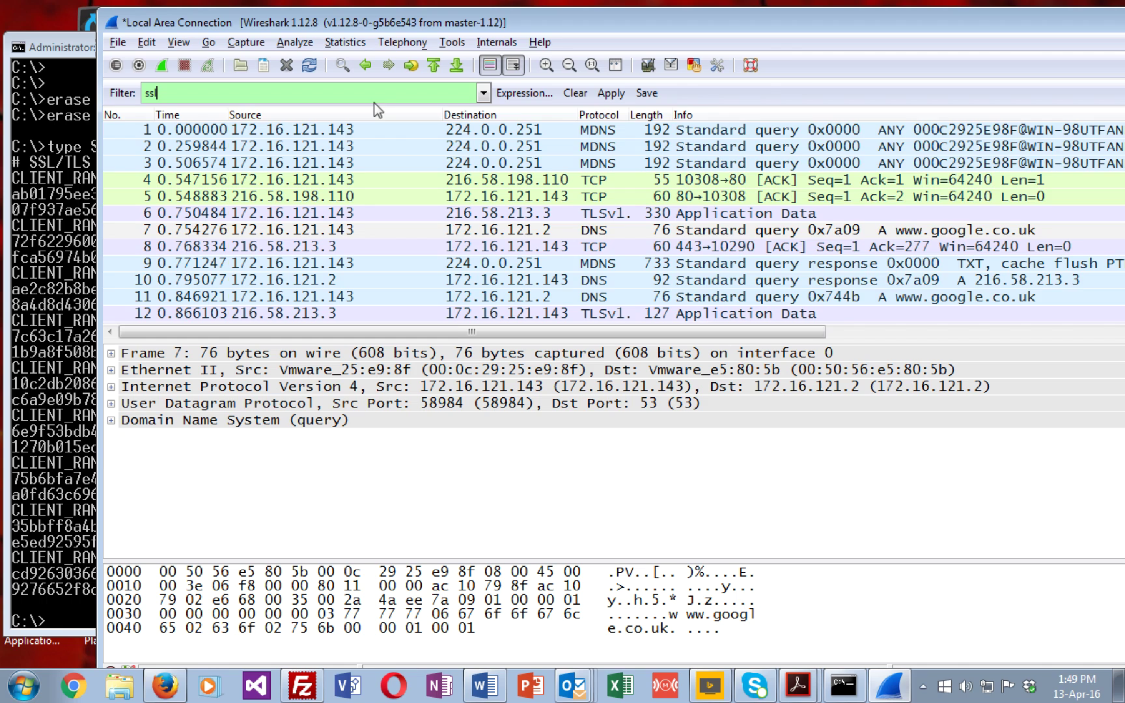
key(Return)
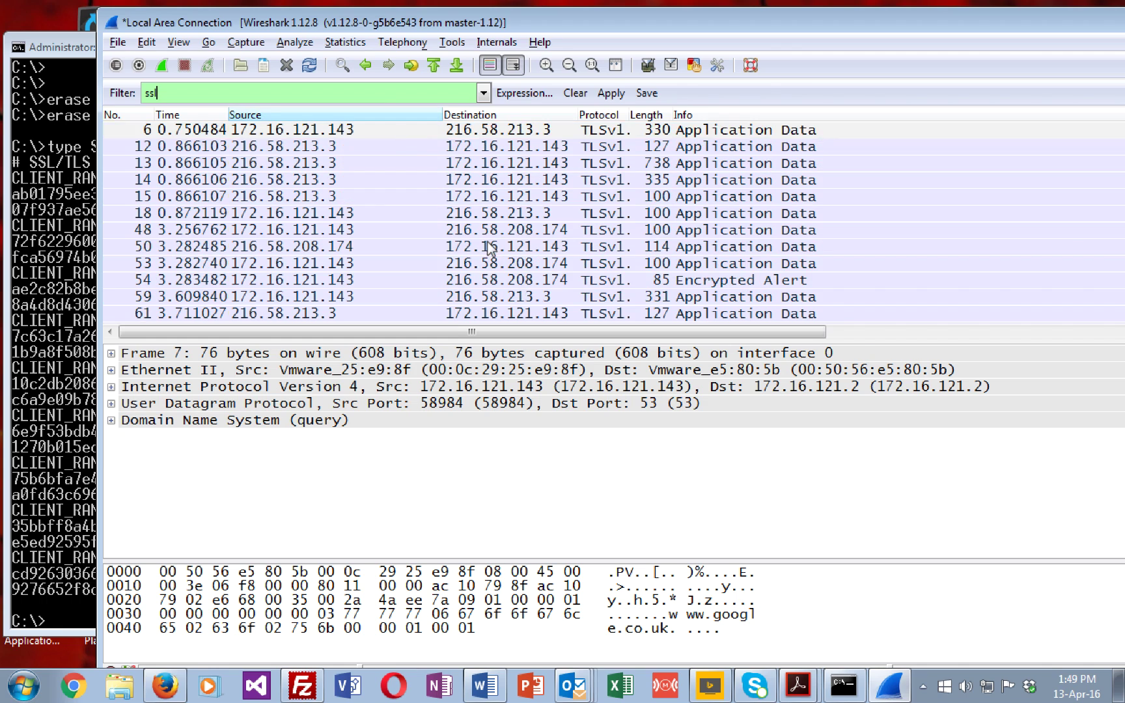
Follow the SSL stream of packet 90, sent from 216.58.213.3, and close the stream content window
click(490, 264)
scroll(490, 274, down, 7)
scroll(489, 267, down, 2)
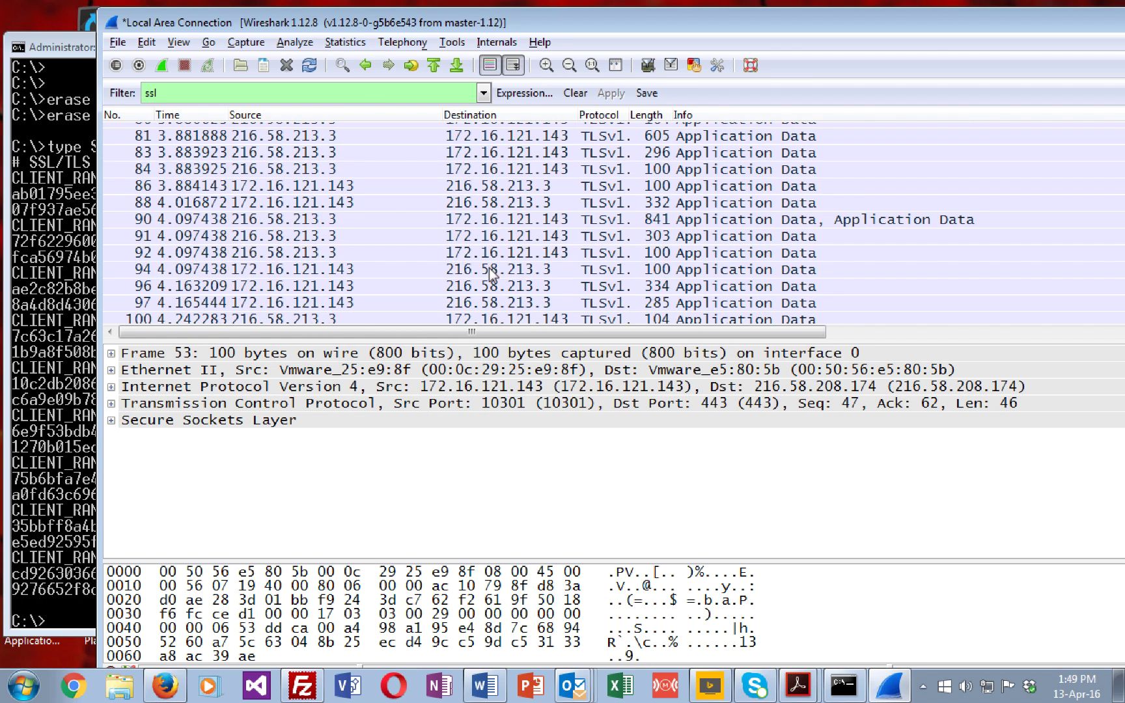
click(706, 220)
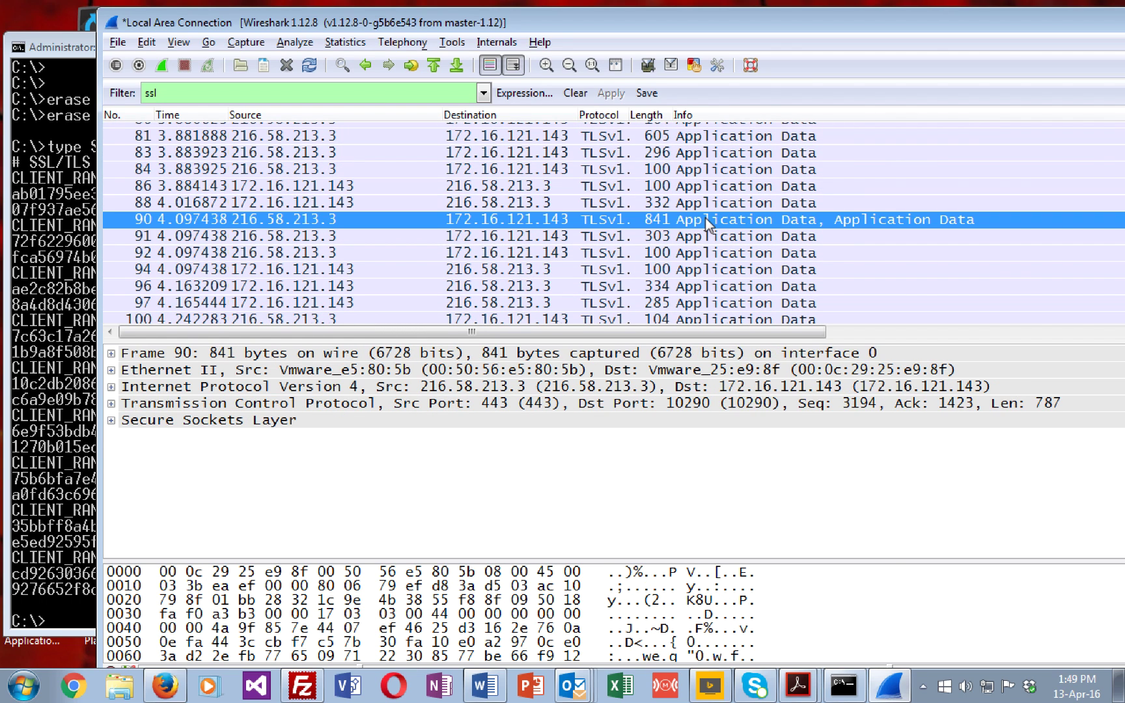
right_click(705, 220)
click(771, 479)
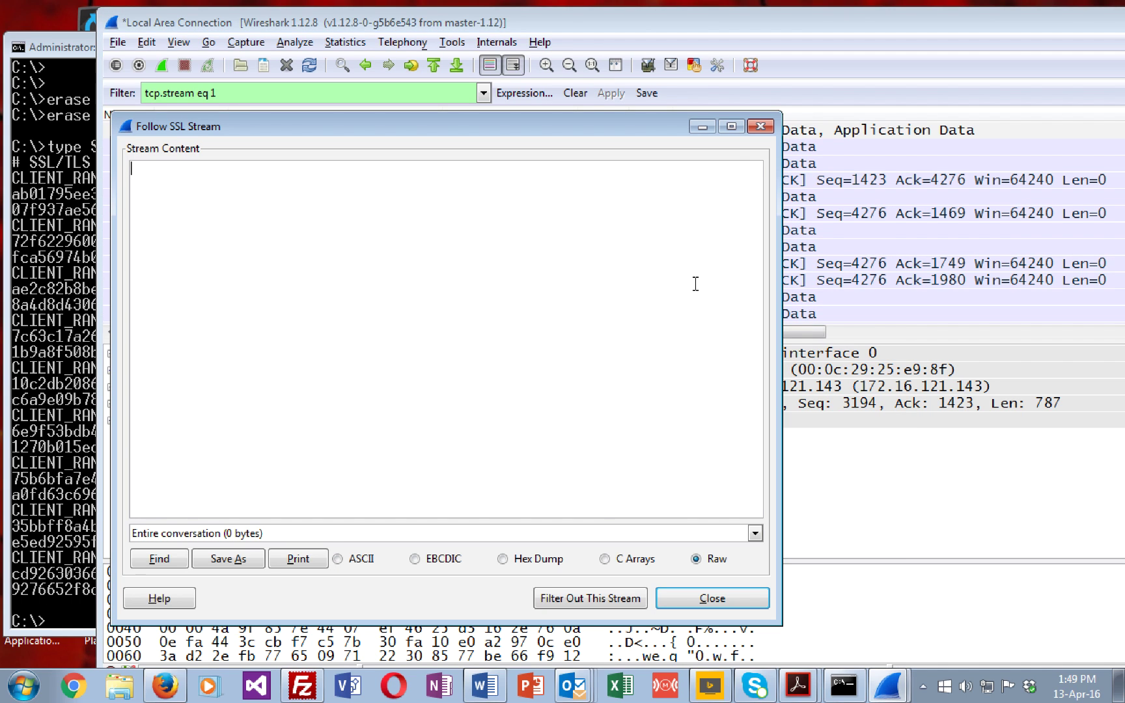
click(759, 126)
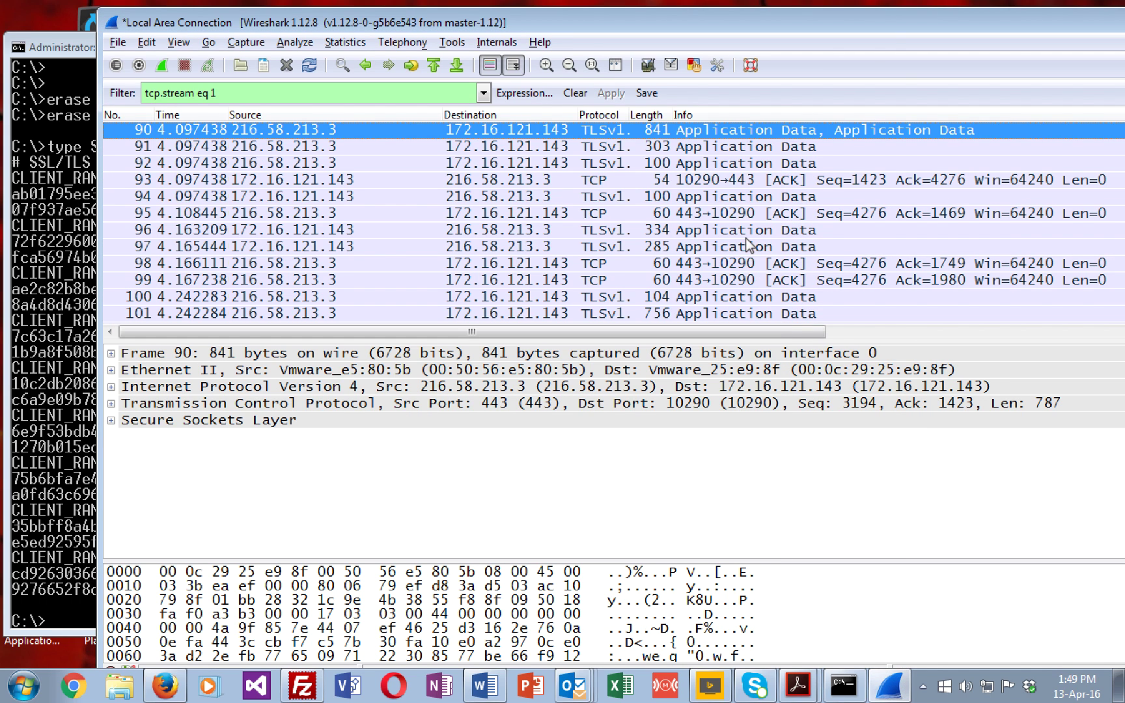
Select packet 97 and look through the packets of the conversation filtered by tcp.stream eq 1
click(490, 251)
scroll(490, 258, down, 13)
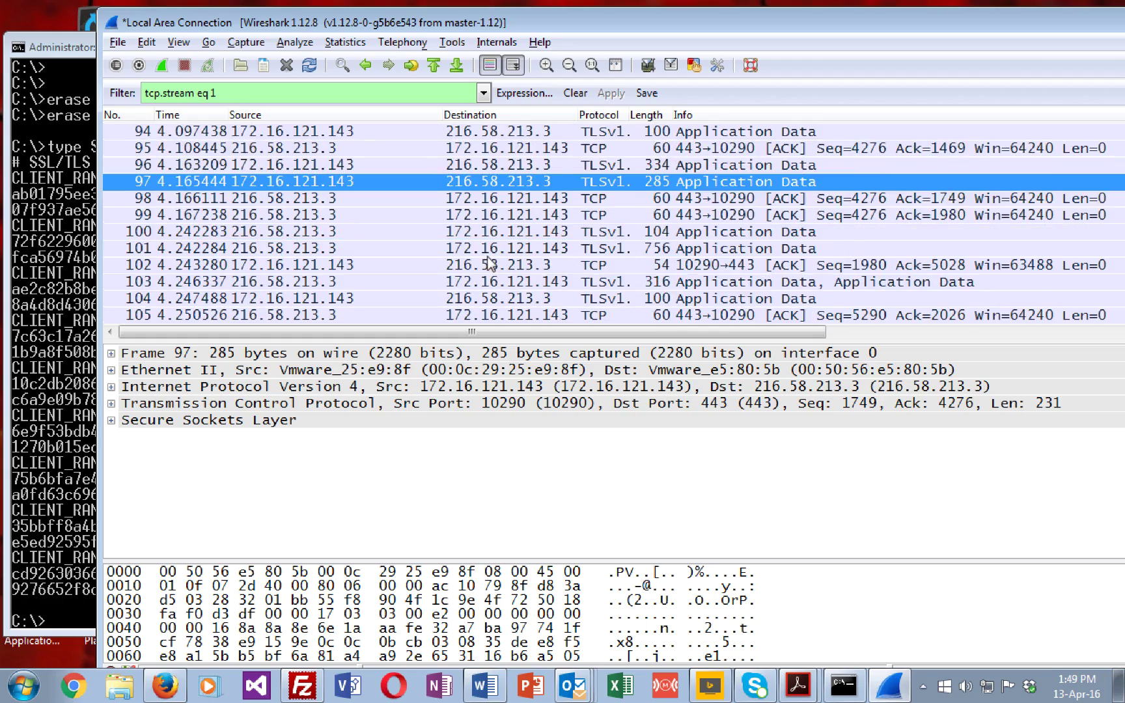
scroll(489, 262, down, 20)
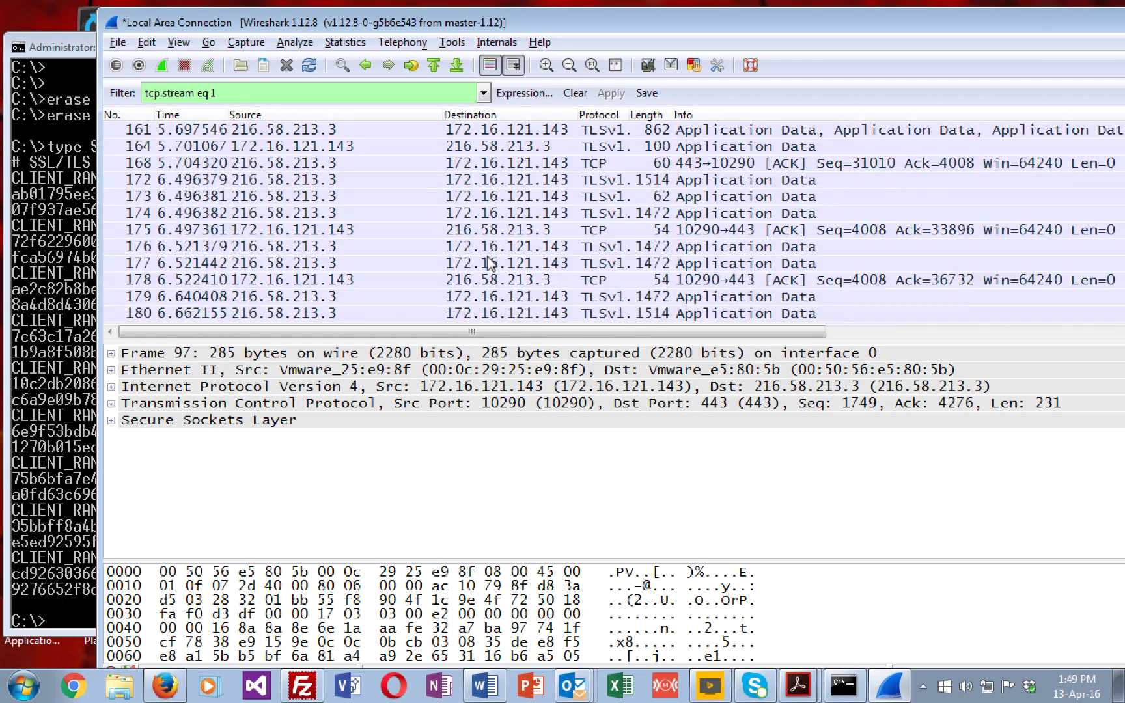
scroll(490, 261, down, 20)
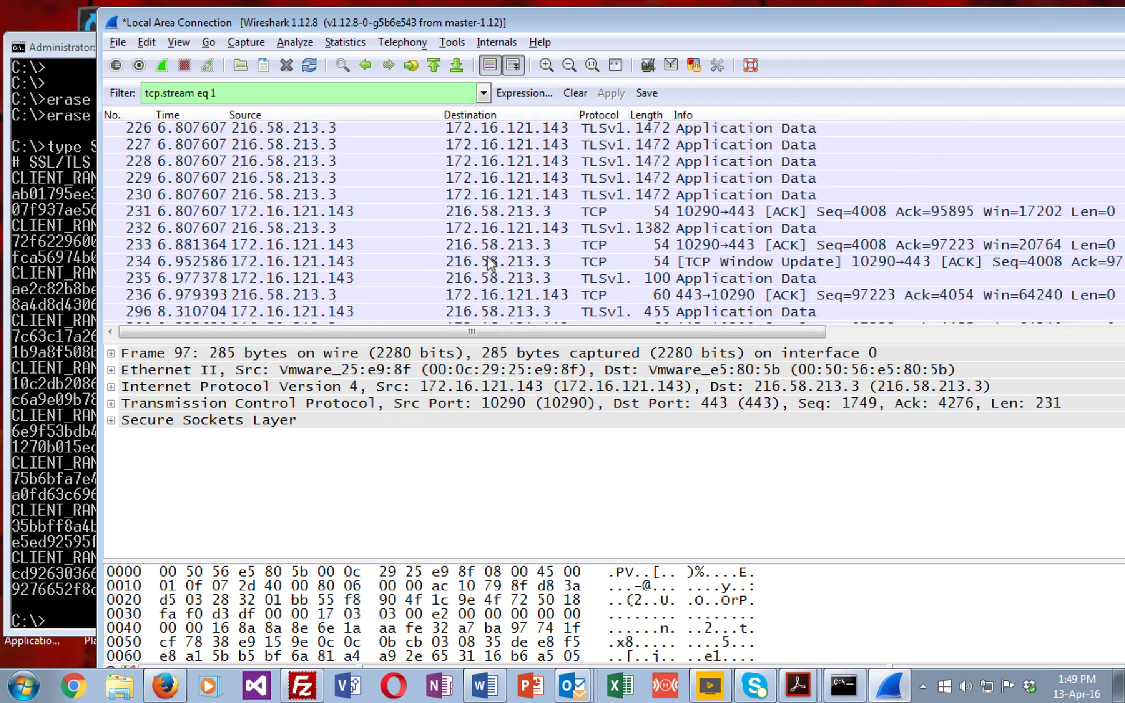
scroll(491, 264, down, 1)
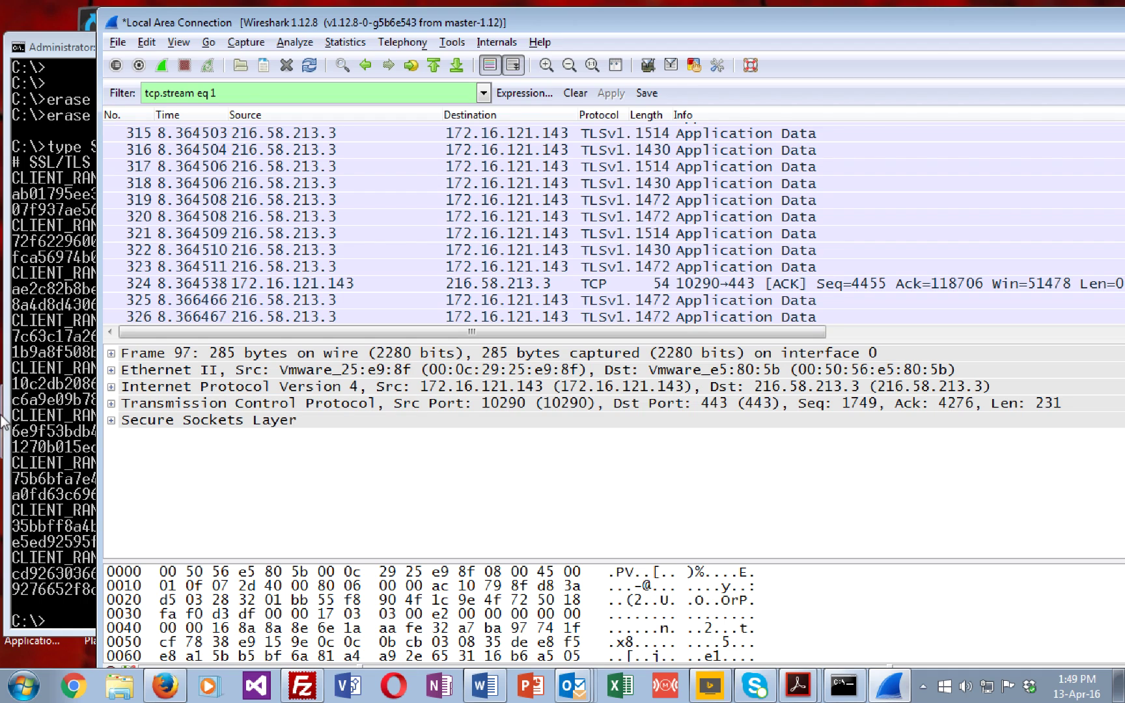
Review the SSL1.TXT session keys in the Command Prompt and switch to the Hacker News discussion on decrypting TLS traffic in Chrome
click(58, 408)
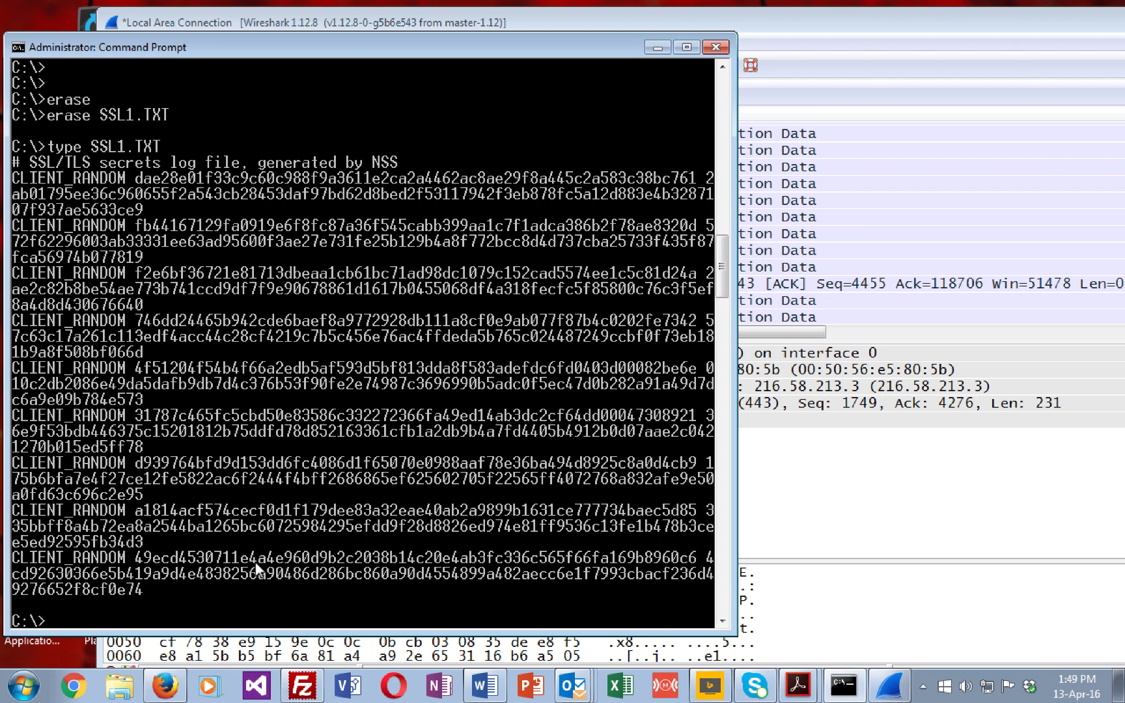
key(ctrl+Left)
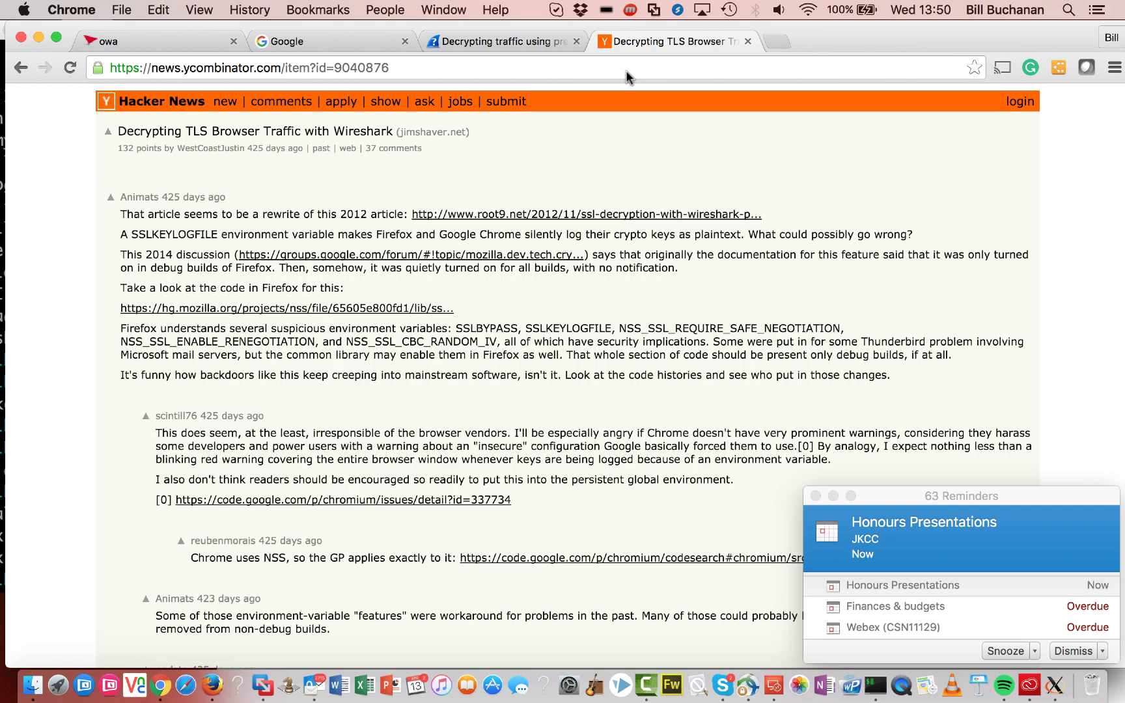
click(645, 675)
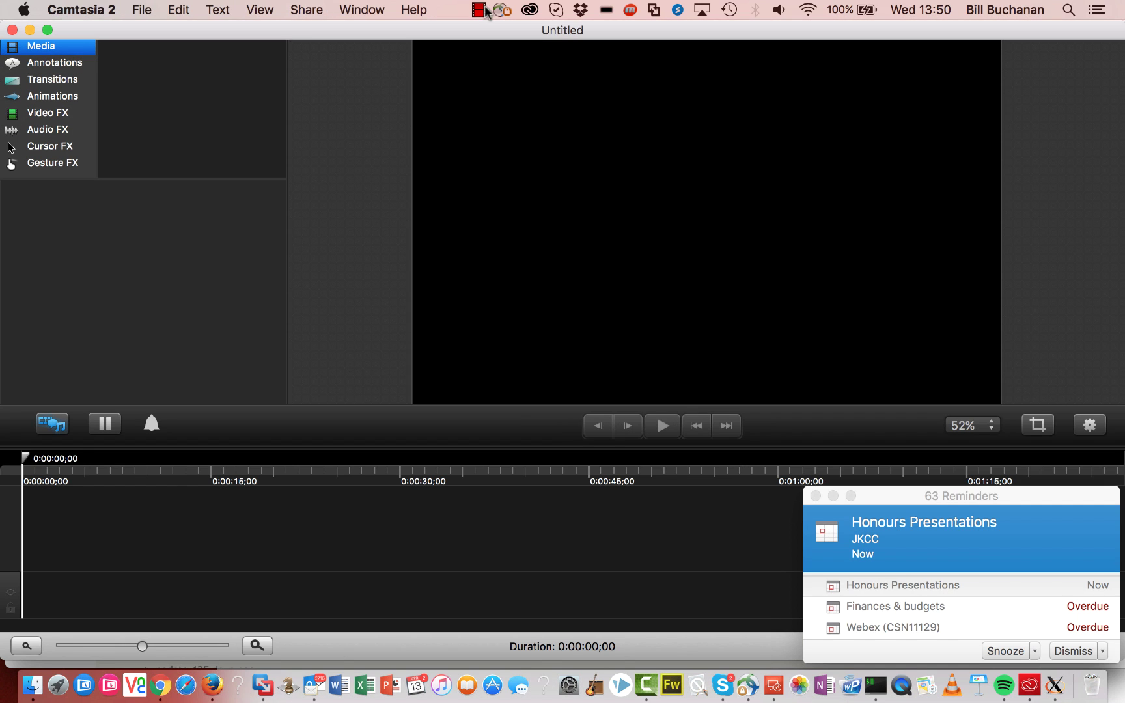